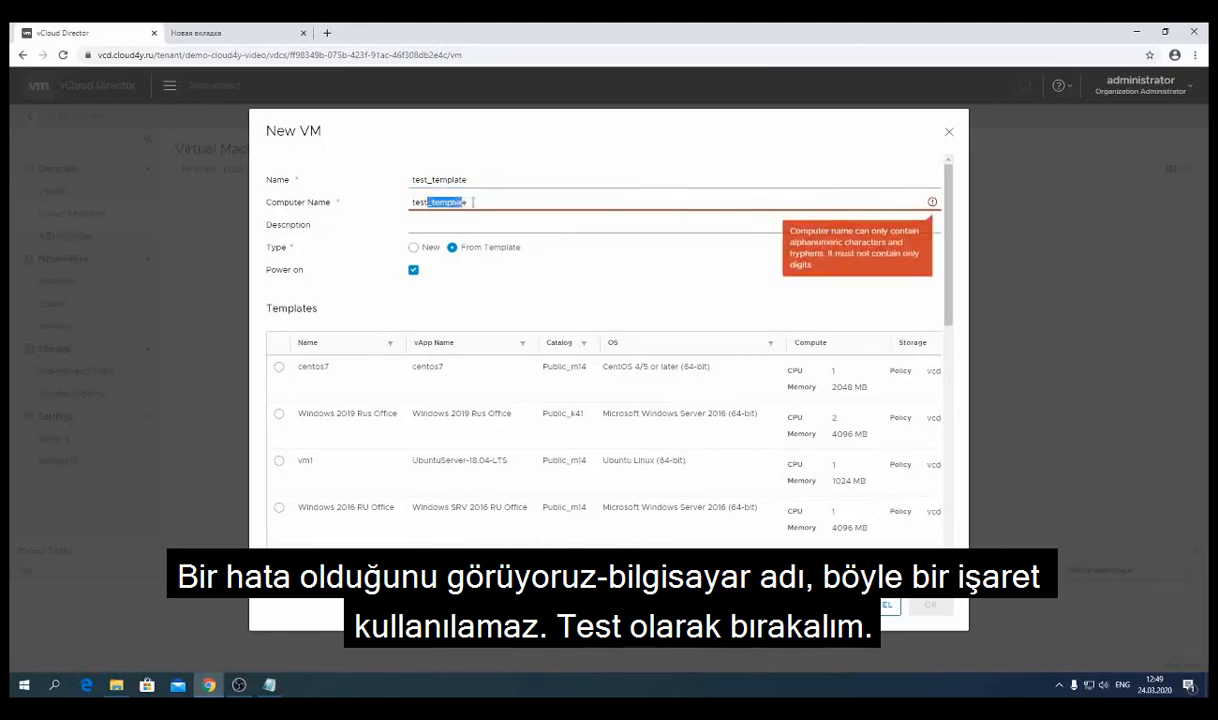
- Trim the computer name to 'test' and enter the description 'test vm from template'
{"action": "key", "text": "BackSpace"}
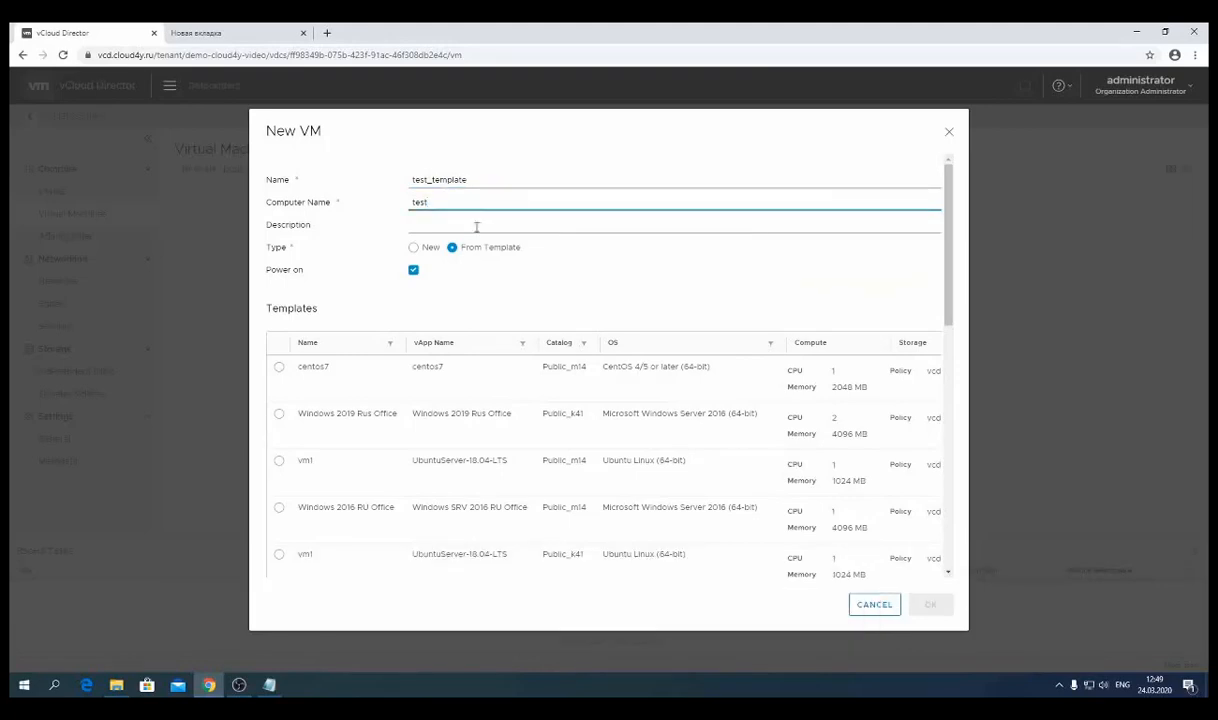
{"action": "double_click", "coordinate": [285, 227]}
{"action": "left_click", "coordinate": [437, 231]}
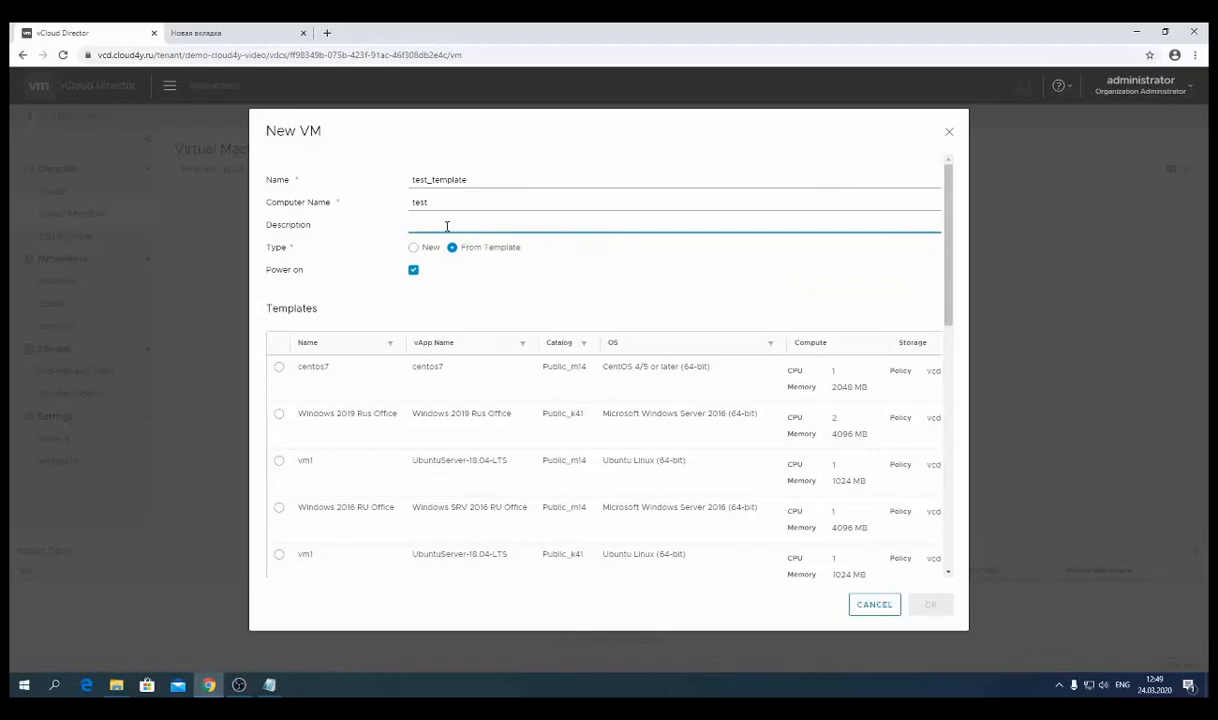
{"action": "type", "text": "test vm"}
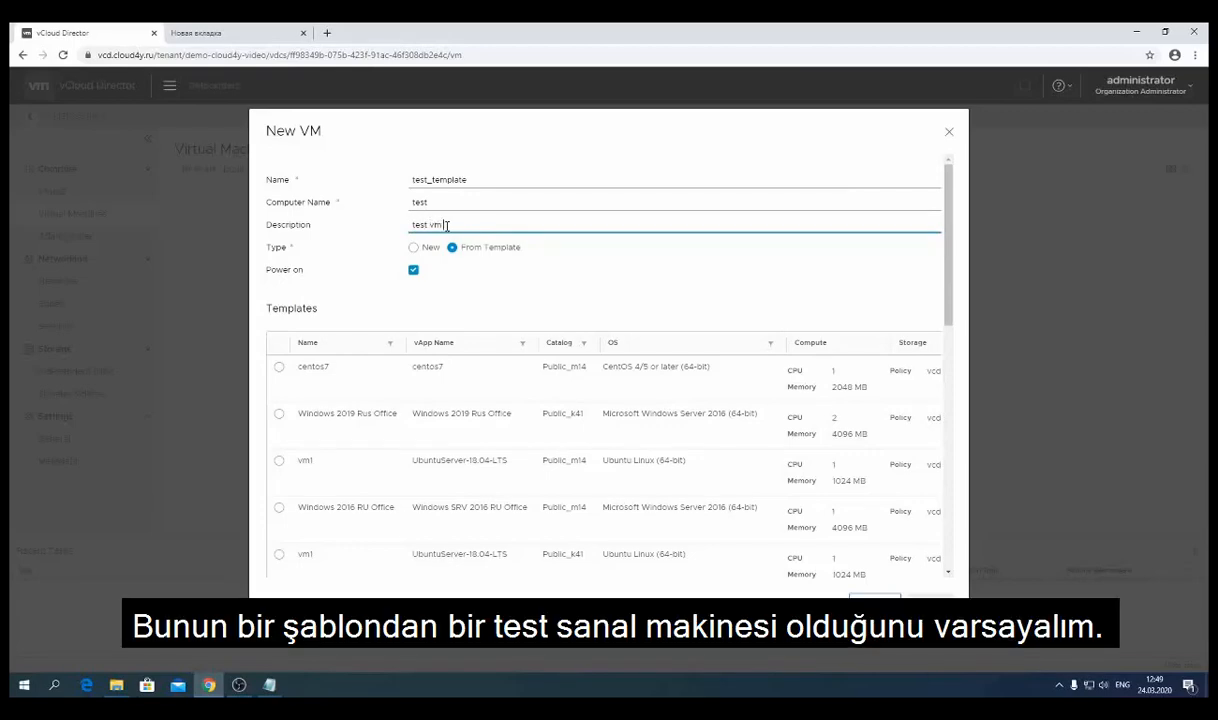
{"action": "type", "text": " from template"}
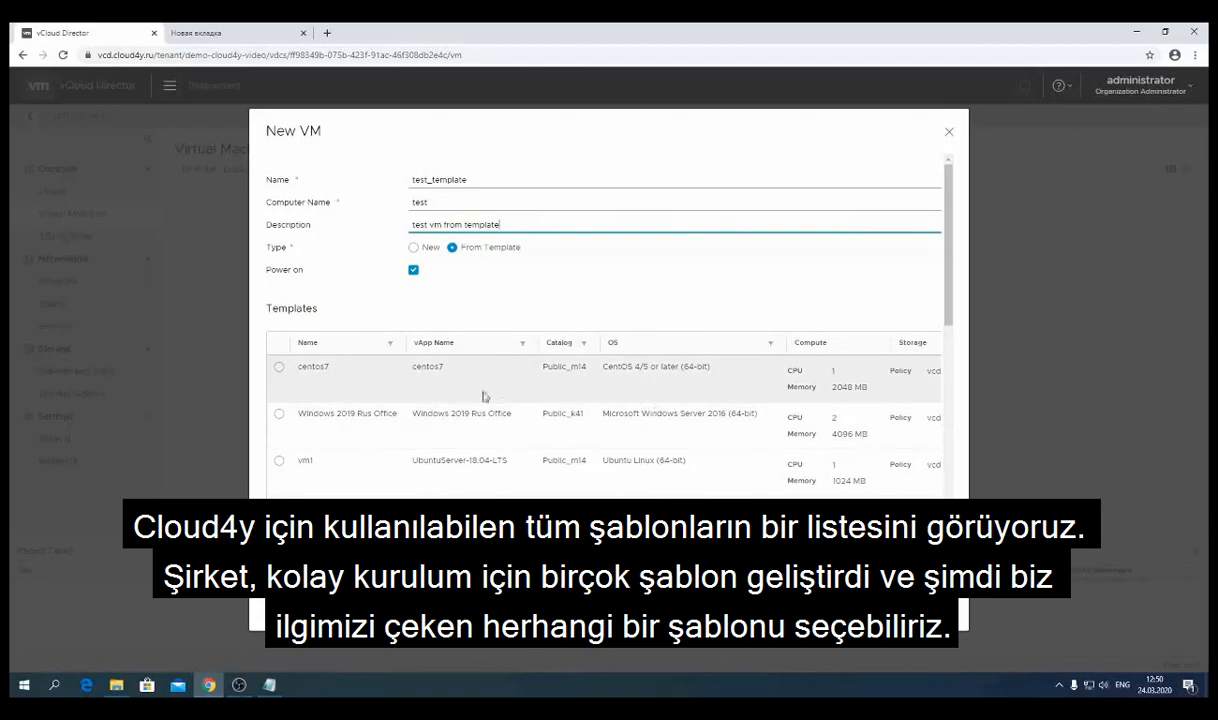
- Cancel the unfinished New VM form so no VM is created
{"action": "mouse_move", "coordinate": [948, 277]}
{"action": "left_mouse_down"}
{"action": "mouse_move", "coordinate": [948, 352]}
{"action": "mouse_move", "coordinate": [951, 285]}
{"action": "left_mouse_up"}
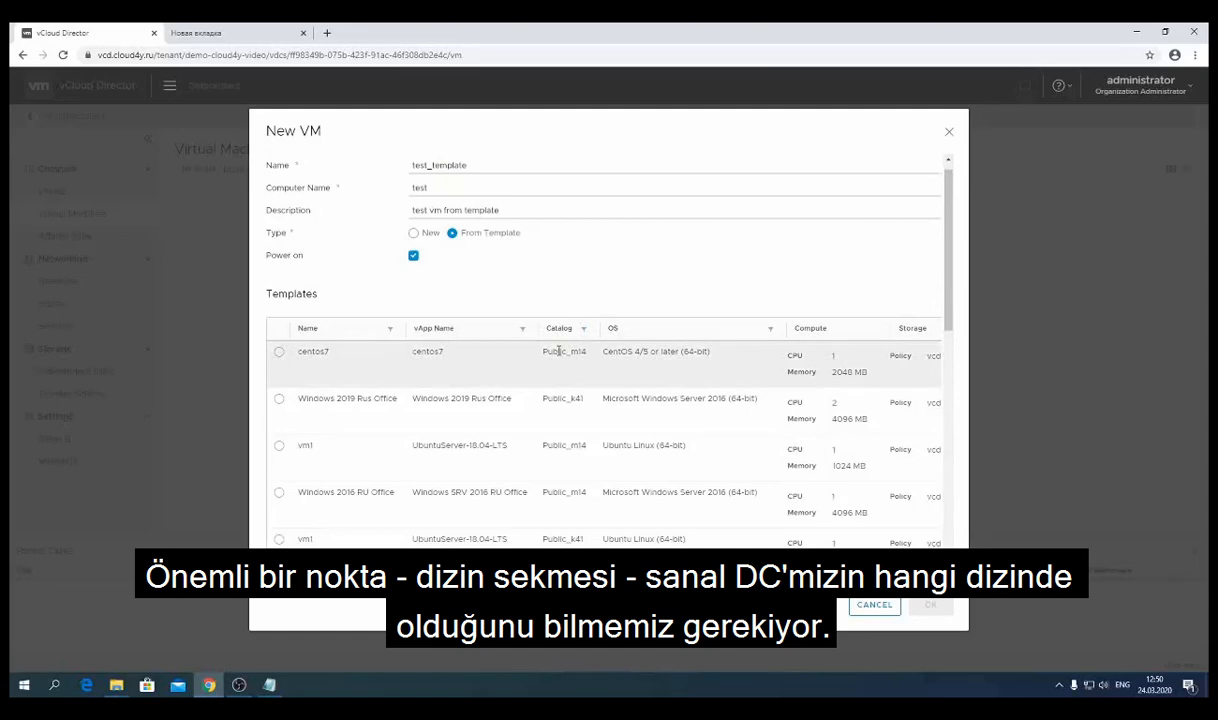
{"action": "double_click", "coordinate": [562, 352]}
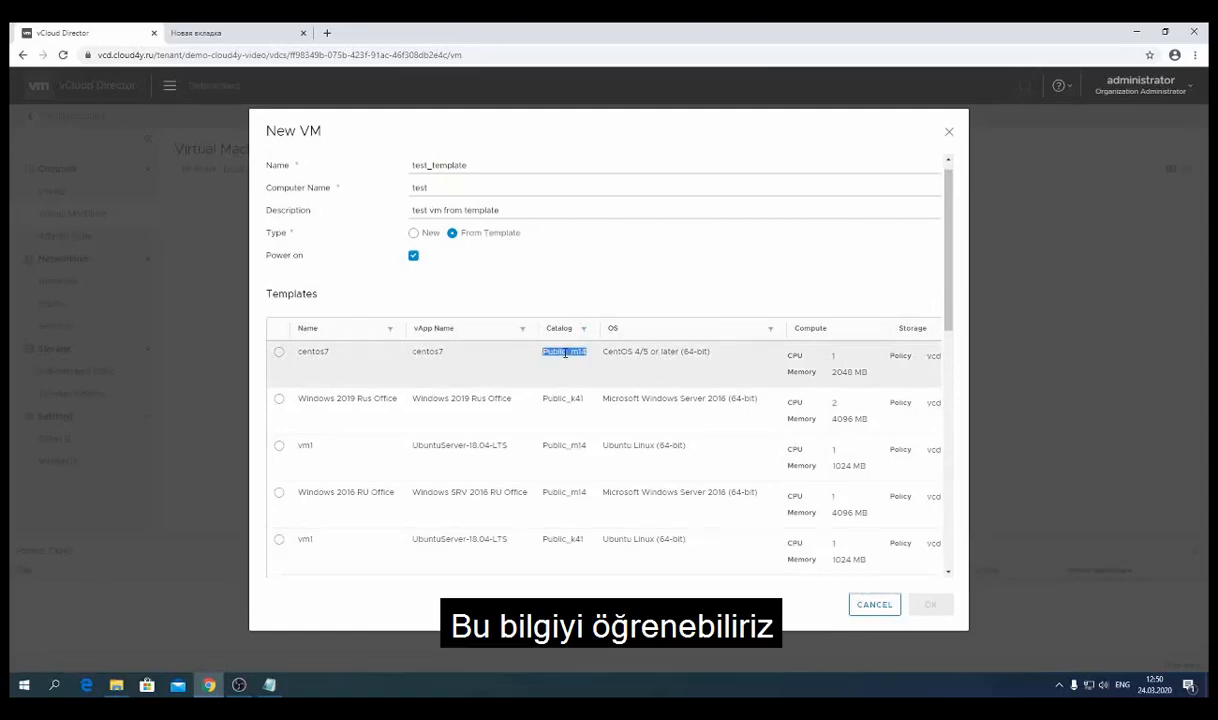
{"action": "left_click", "coordinate": [880, 607]}
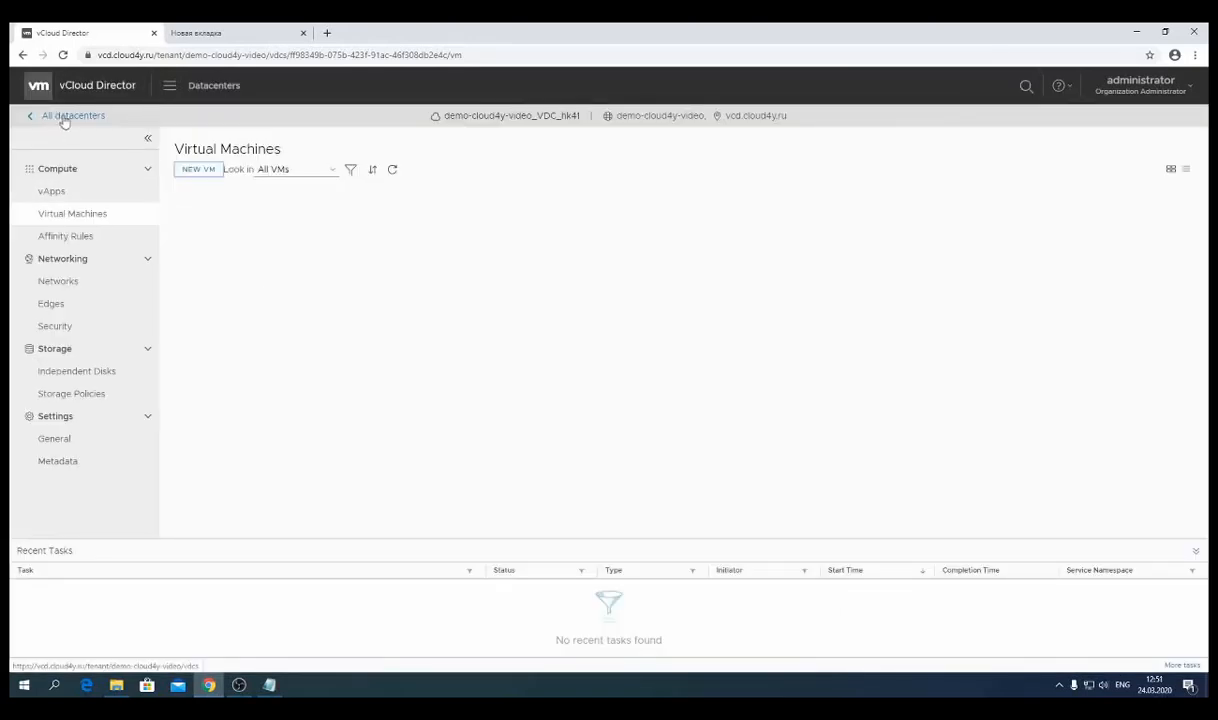
- Return to the All datacenters overview showing the demo-cloud4y-video_VDC_hk41 card
{"action": "left_click", "coordinate": [66, 120]}
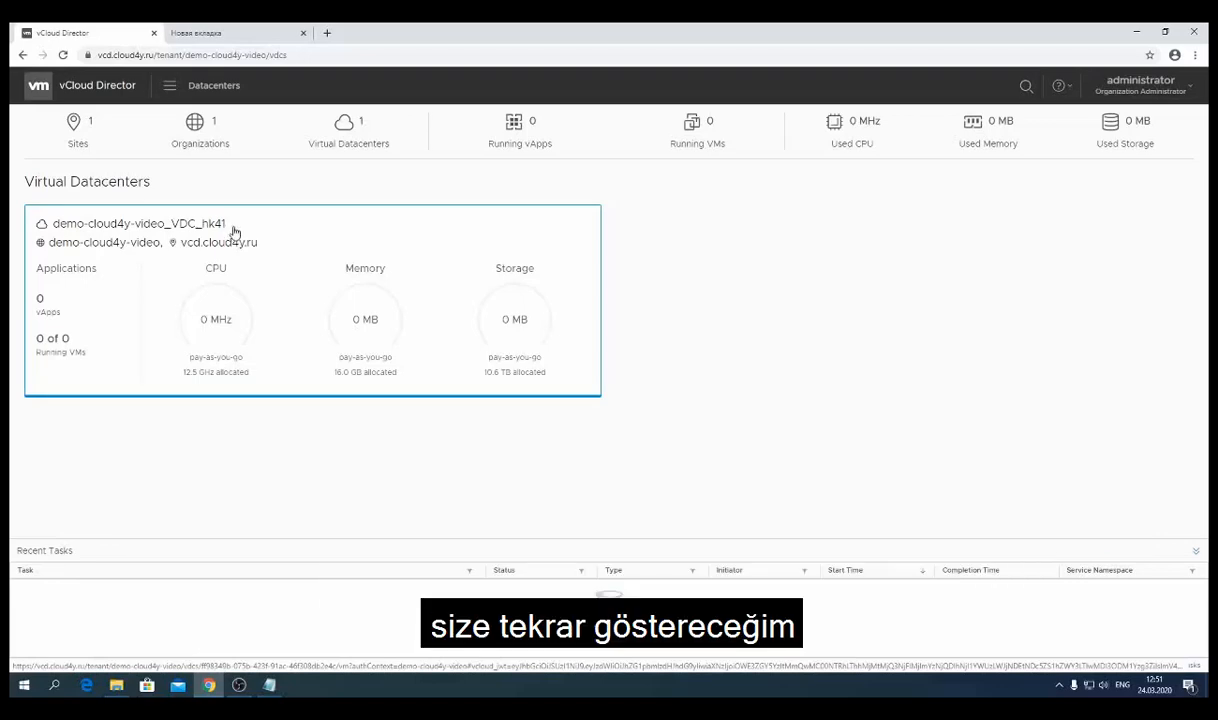
- Start a new VM named test_template with computer name 'test' and description 'test from template'
{"action": "left_click", "coordinate": [330, 301]}
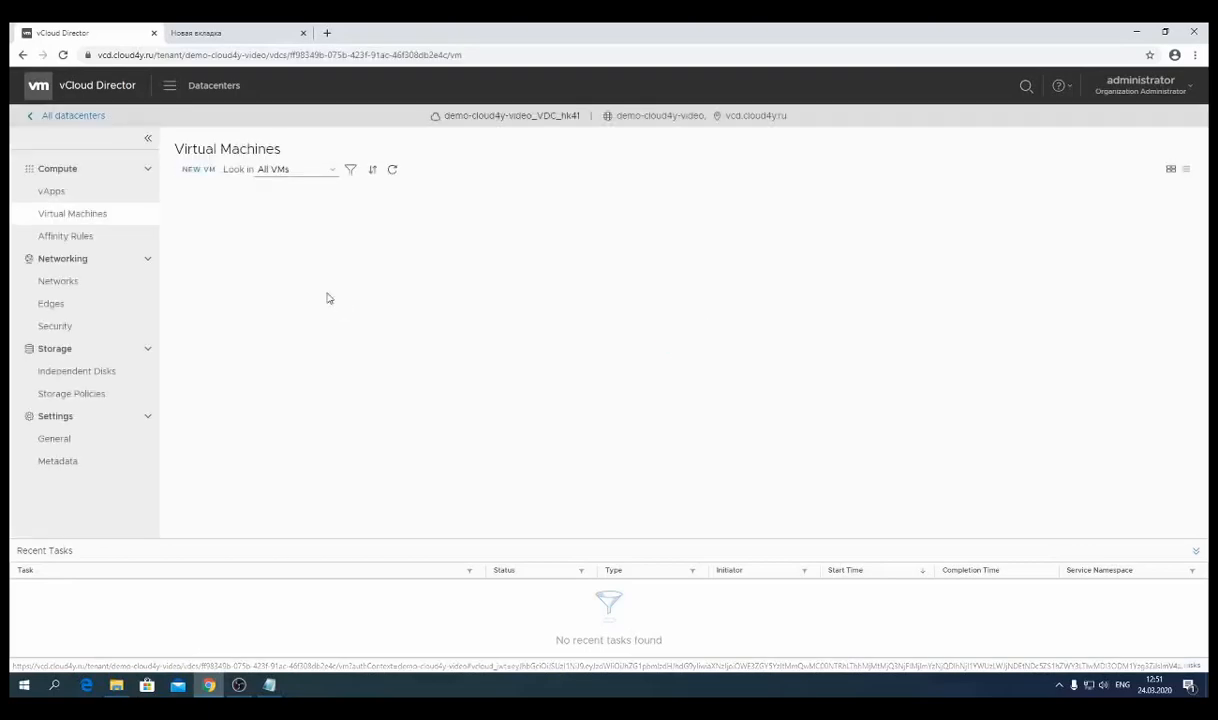
{"action": "left_click", "coordinate": [198, 171]}
{"action": "type", "text": "test"}
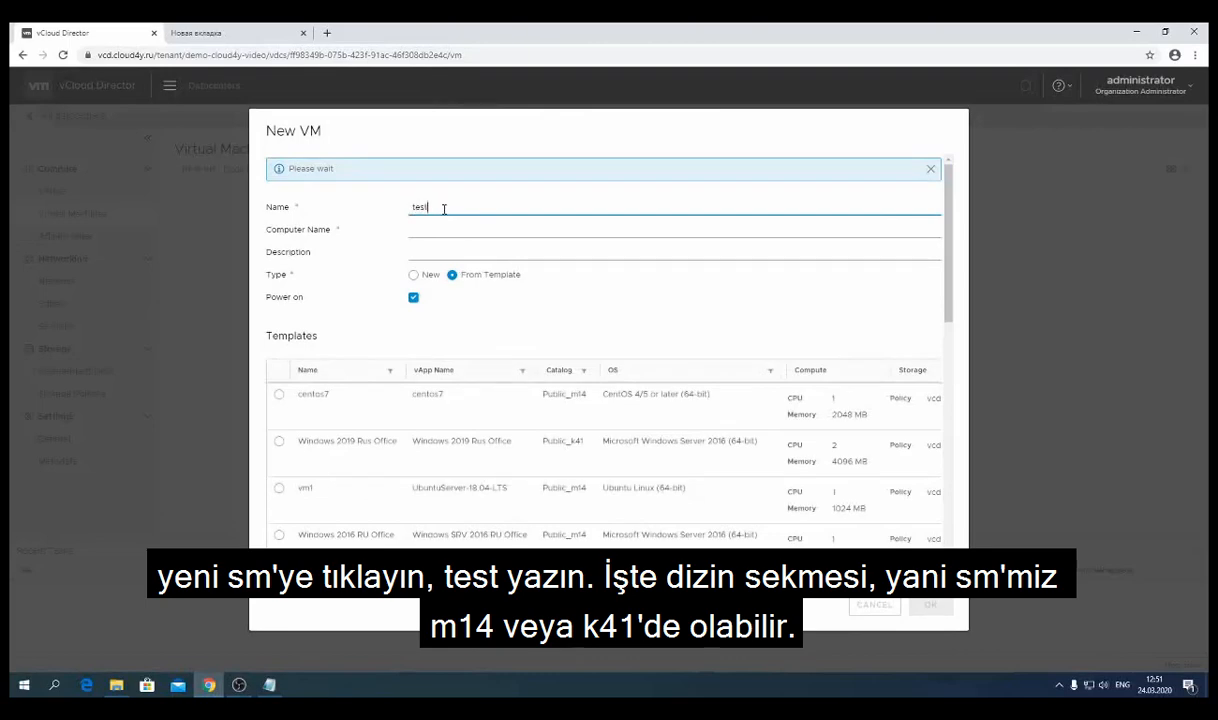
{"action": "type", "text": "_template"}
{"action": "left_click_drag", "start_coordinate": [469, 203], "coordinate": [433, 203]}
{"action": "key", "text": "BackSpace"}
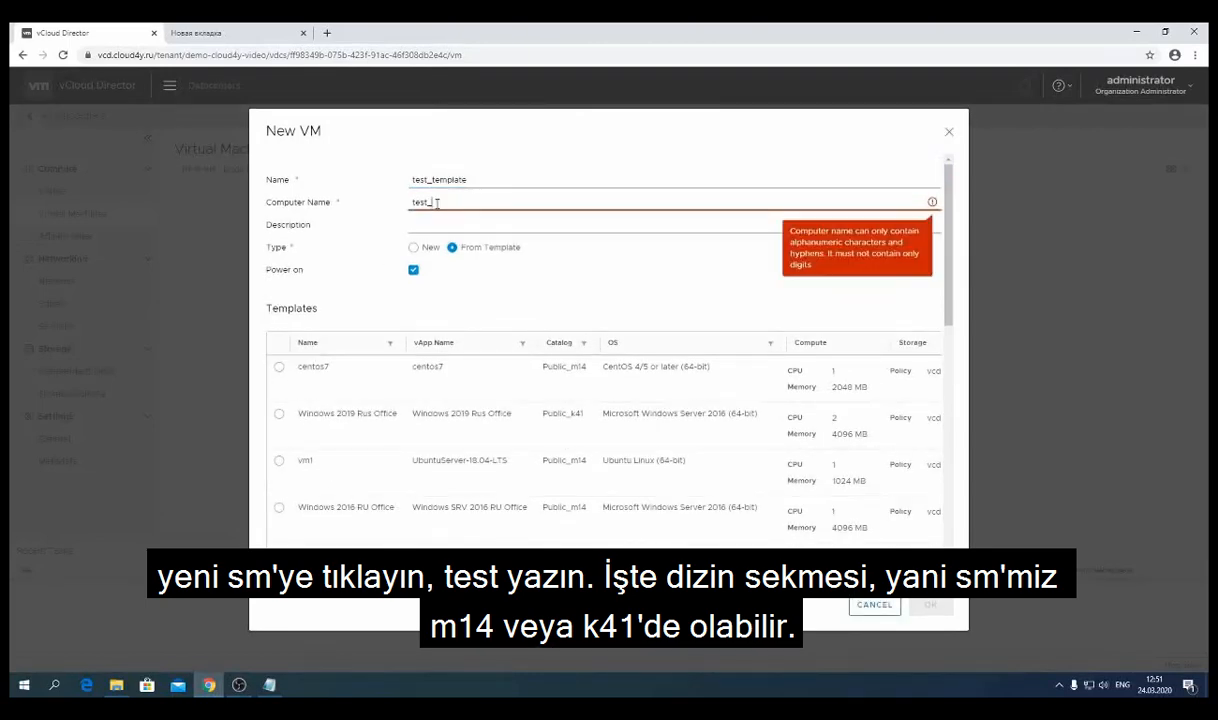
{"action": "key", "text": "BackSpace"}
{"action": "key", "text": "Tab"}
{"action": "type", "text": "test from template"}
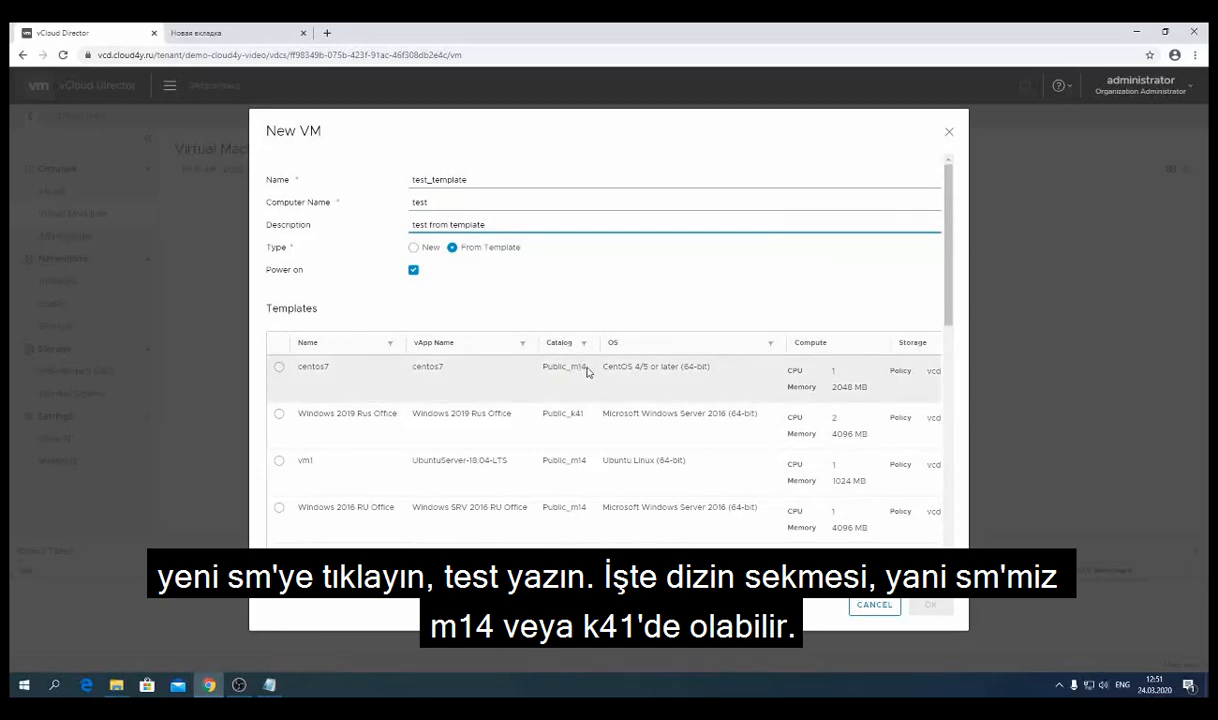
- Filter the template list's Catalog column to Public_k41
{"action": "left_click", "coordinate": [583, 342]}
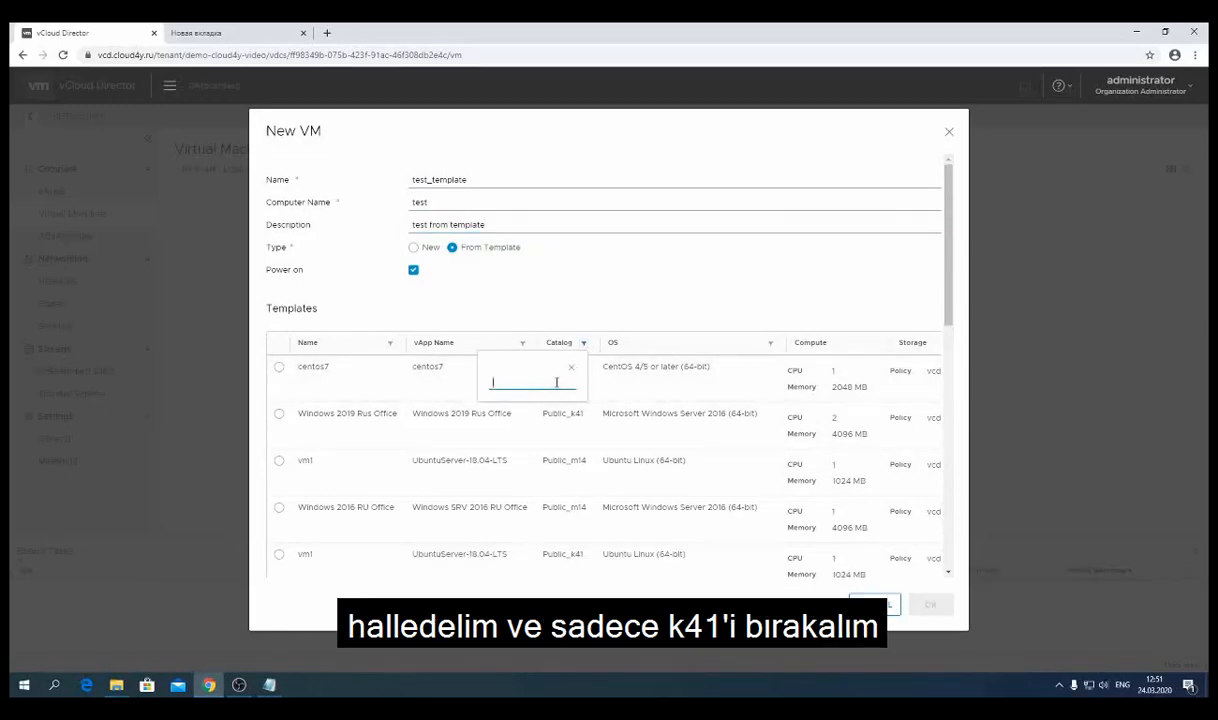
{"action": "type", "text": "Pu"}
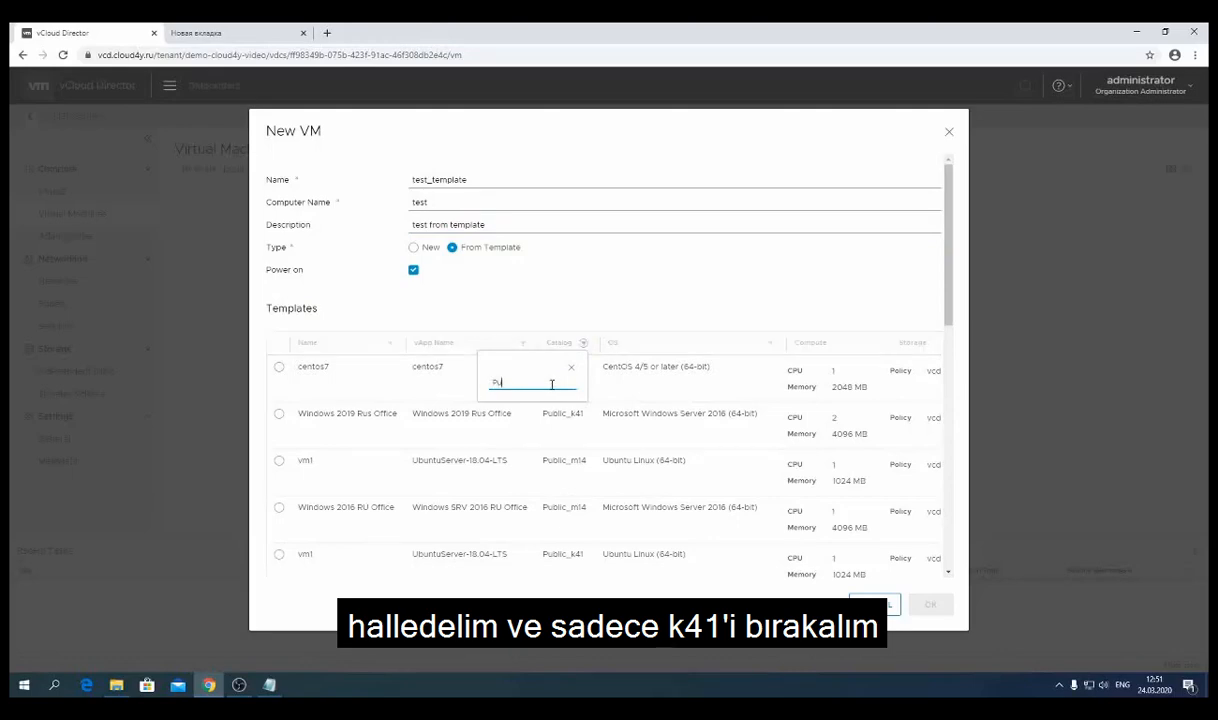
{"action": "type", "text": "blic_k41"}
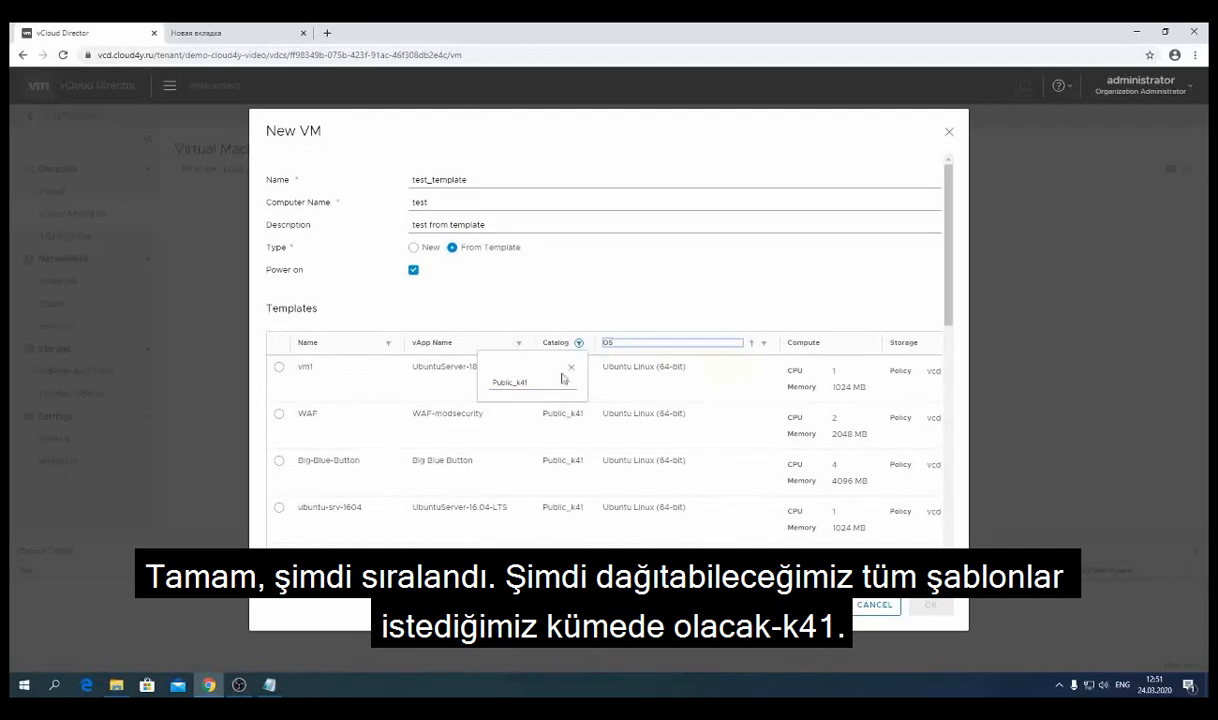
{"action": "left_click", "coordinate": [571, 368]}
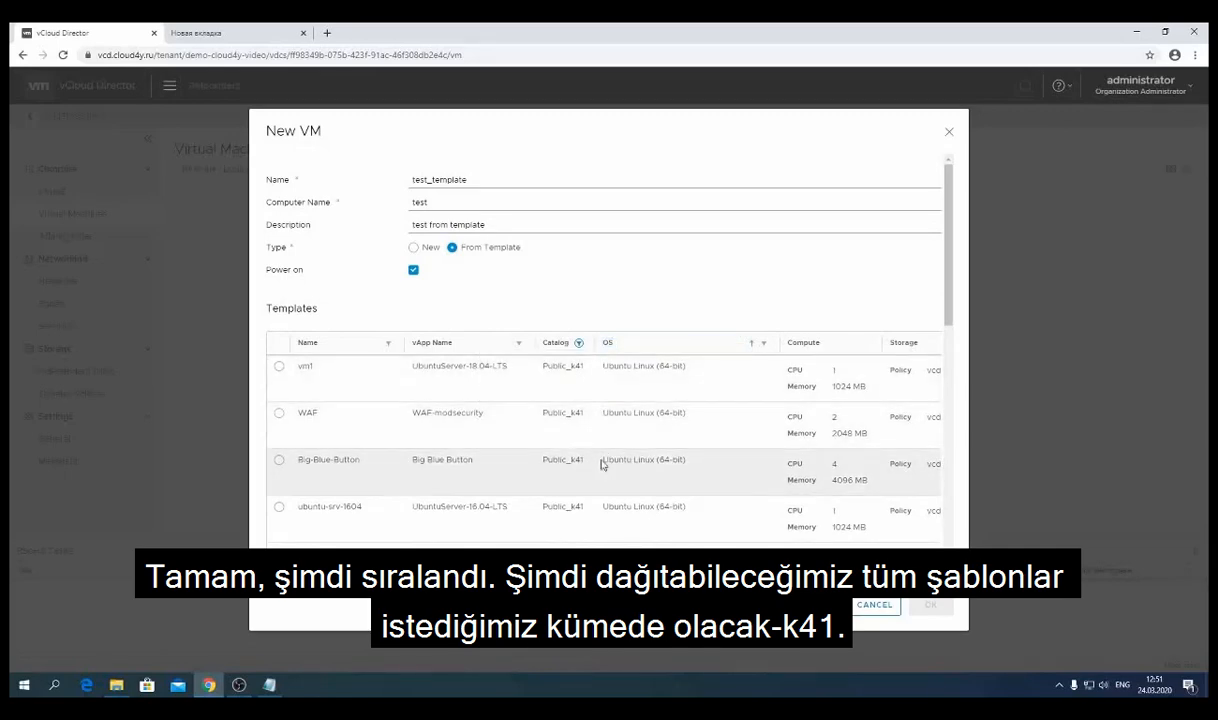
{"action": "scroll", "coordinate": [620, 440], "scroll_direction": "down", "scroll_amount": 5}
{"action": "scroll", "coordinate": [678, 343], "scroll_direction": "up", "scroll_amount": 5}
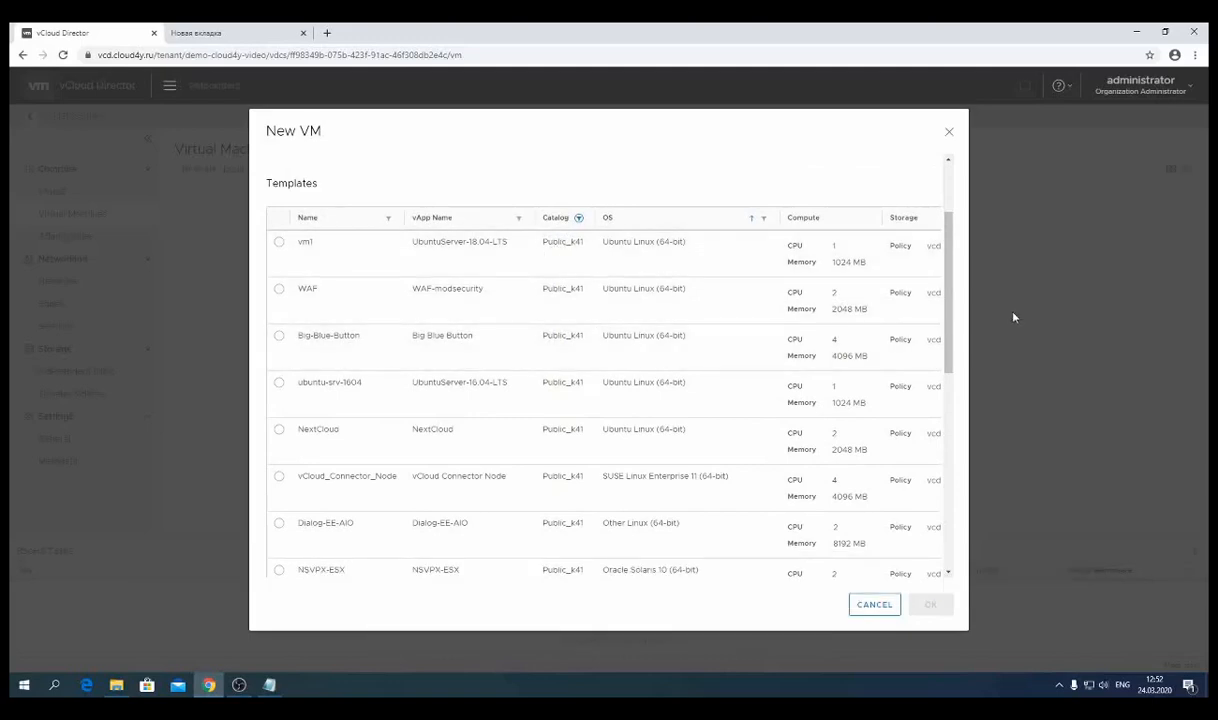
{"action": "scroll", "coordinate": [963, 296], "scroll_direction": "up", "scroll_amount": 2}
{"action": "scroll", "coordinate": [790, 310], "scroll_direction": "down", "scroll_amount": 1}
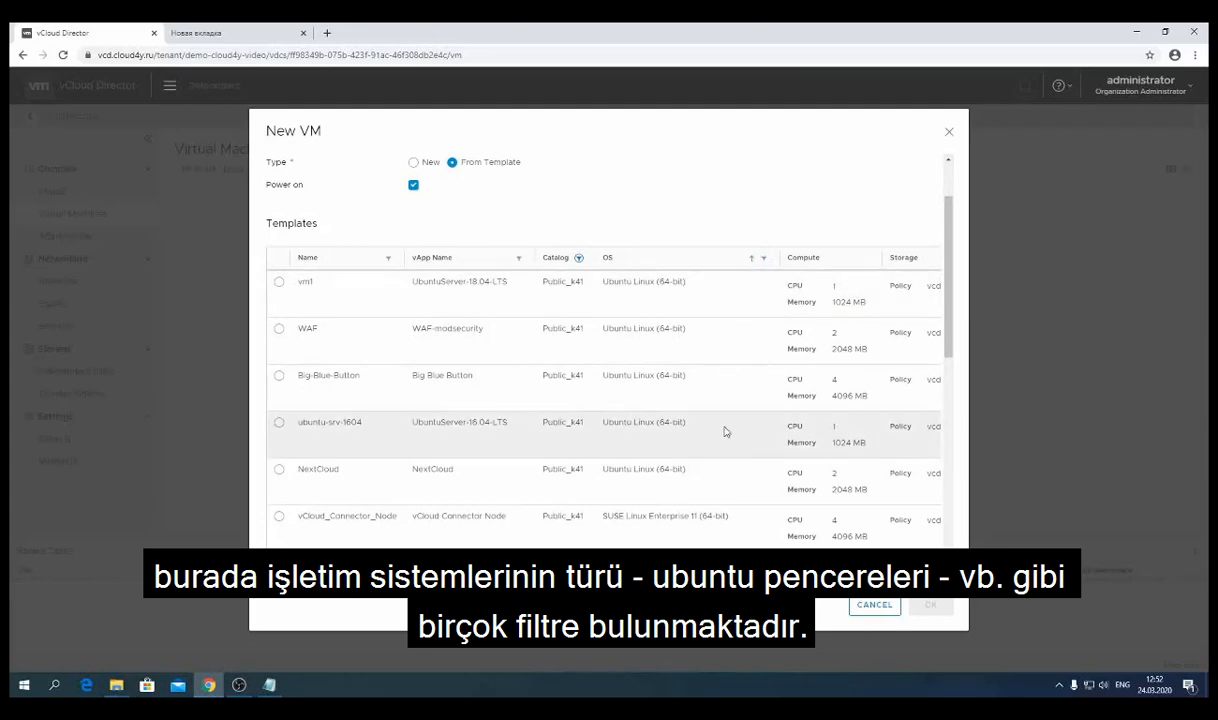
- Filter templates by OS 'ubuntu' and select the ubuntu-srv-1604 template
{"action": "left_click", "coordinate": [766, 259]}
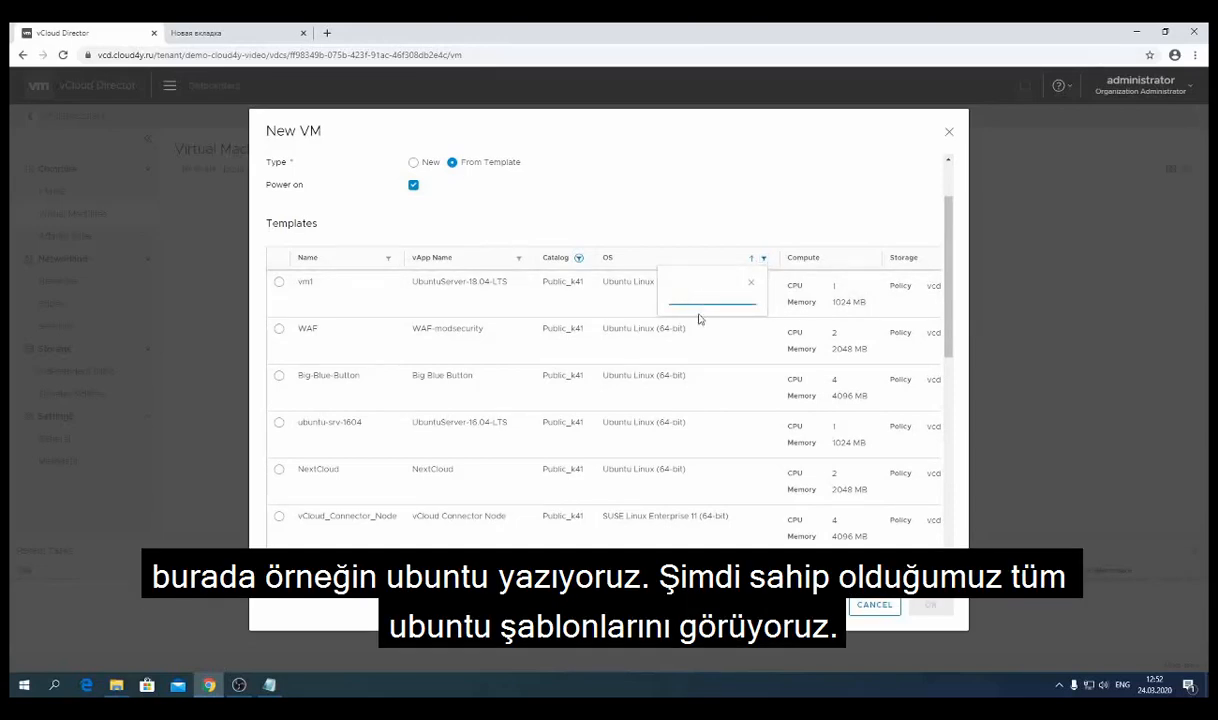
{"action": "type", "text": "ubuntu"}
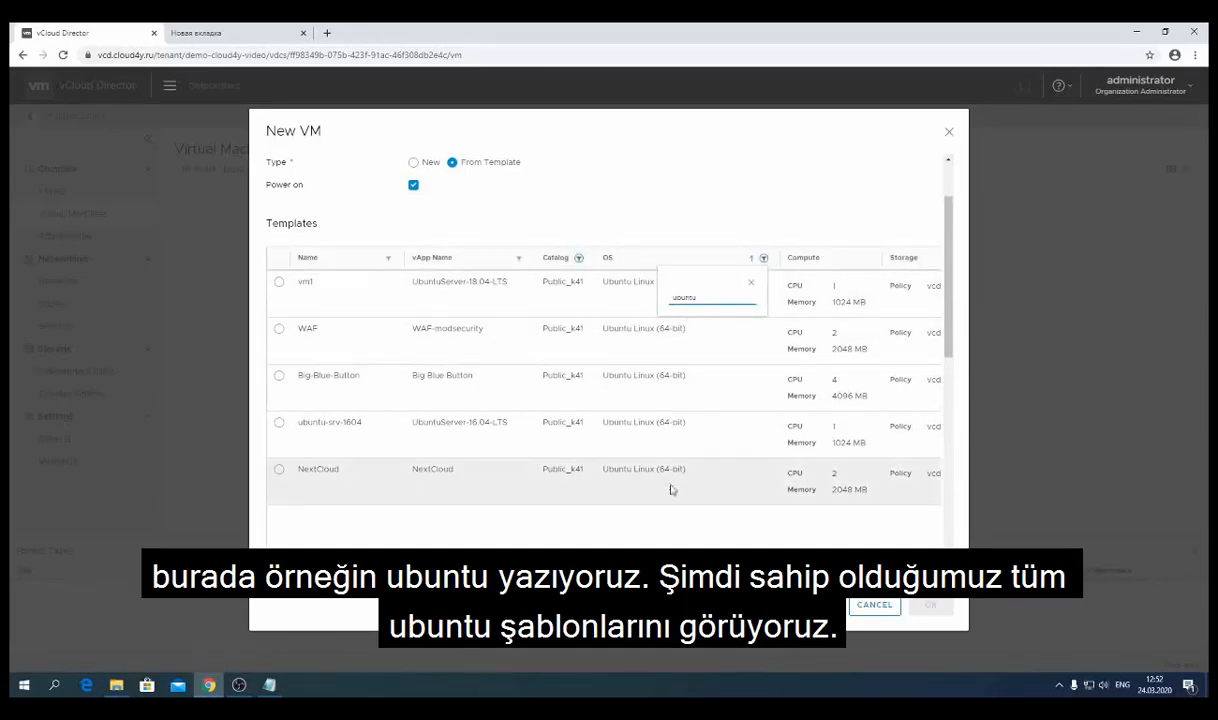
{"action": "left_click", "coordinate": [751, 284]}
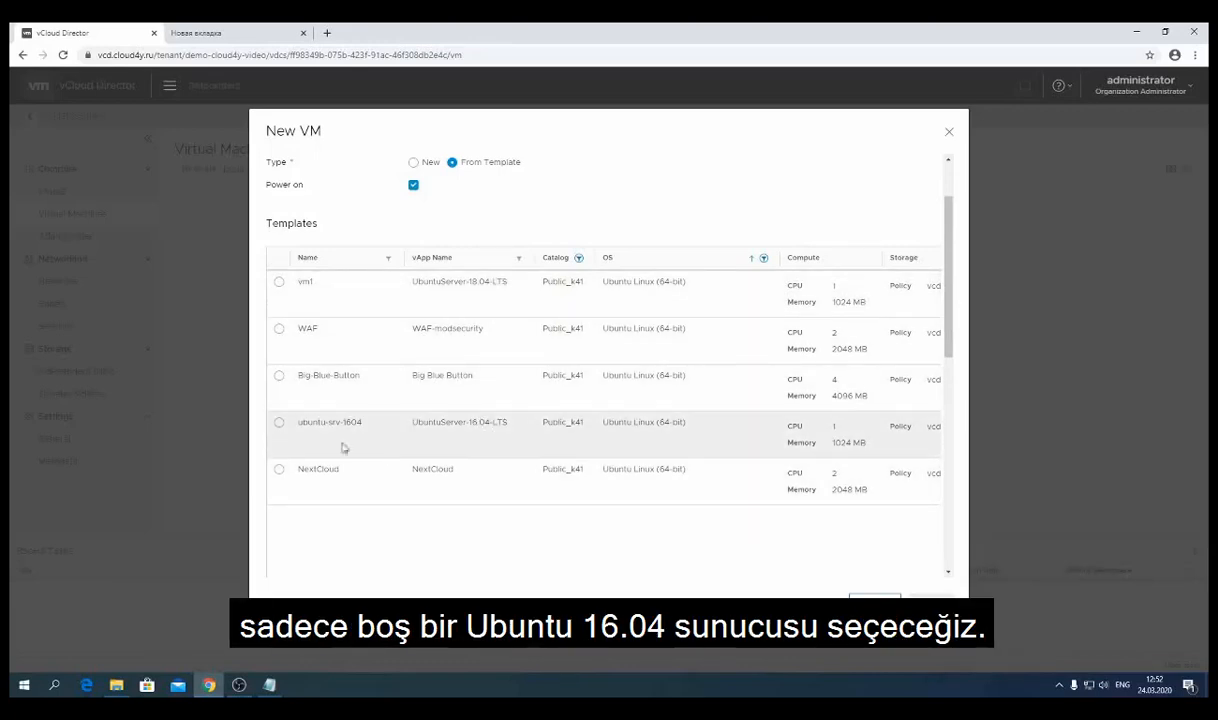
{"action": "left_click", "coordinate": [279, 424]}
{"action": "scroll", "coordinate": [326, 453], "scroll_direction": "down", "scroll_amount": 4}
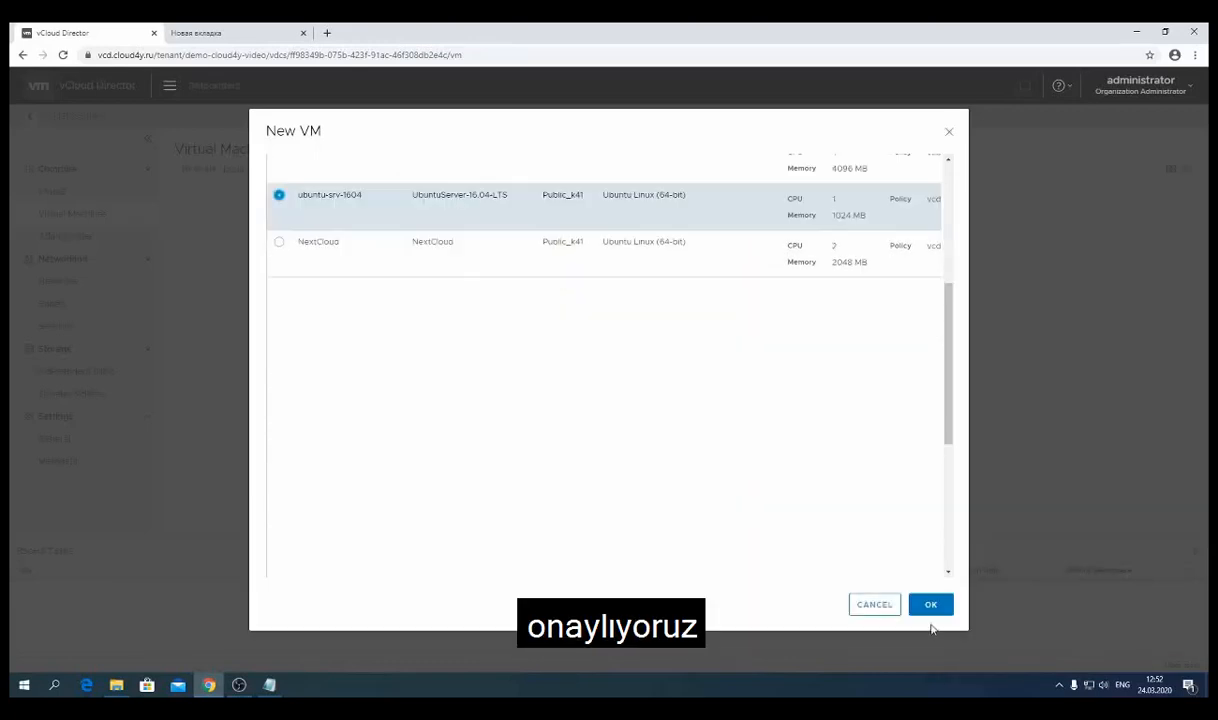
- Confirm the New VM form with OK to build test_template
{"action": "left_click", "coordinate": [931, 606]}
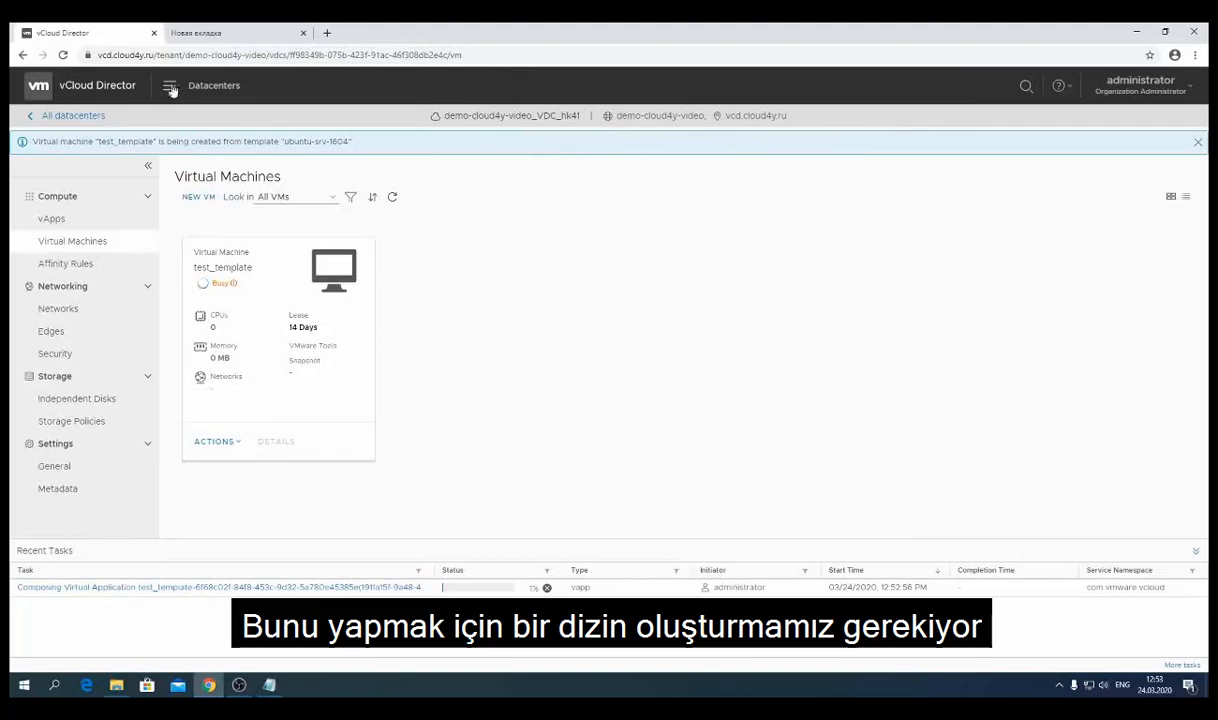
- Navigate to Libraries > Catalogs to view the four existing catalogs
{"action": "left_click", "coordinate": [168, 86]}
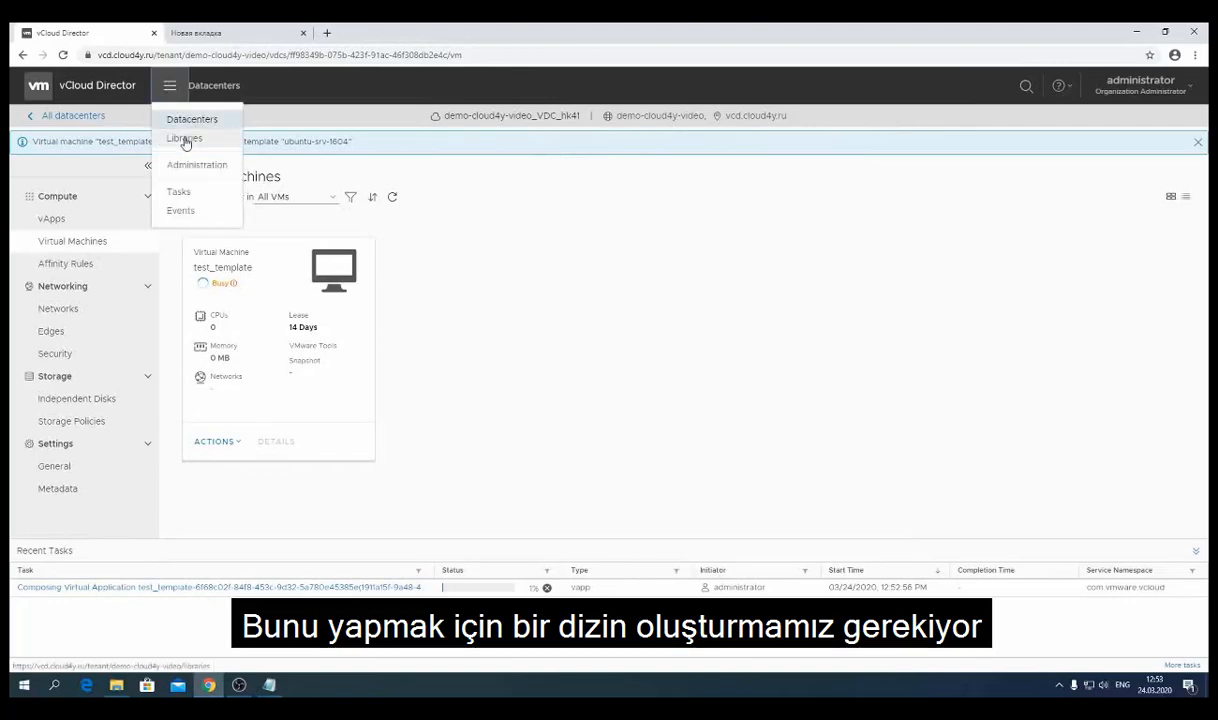
{"action": "left_click", "coordinate": [185, 142]}
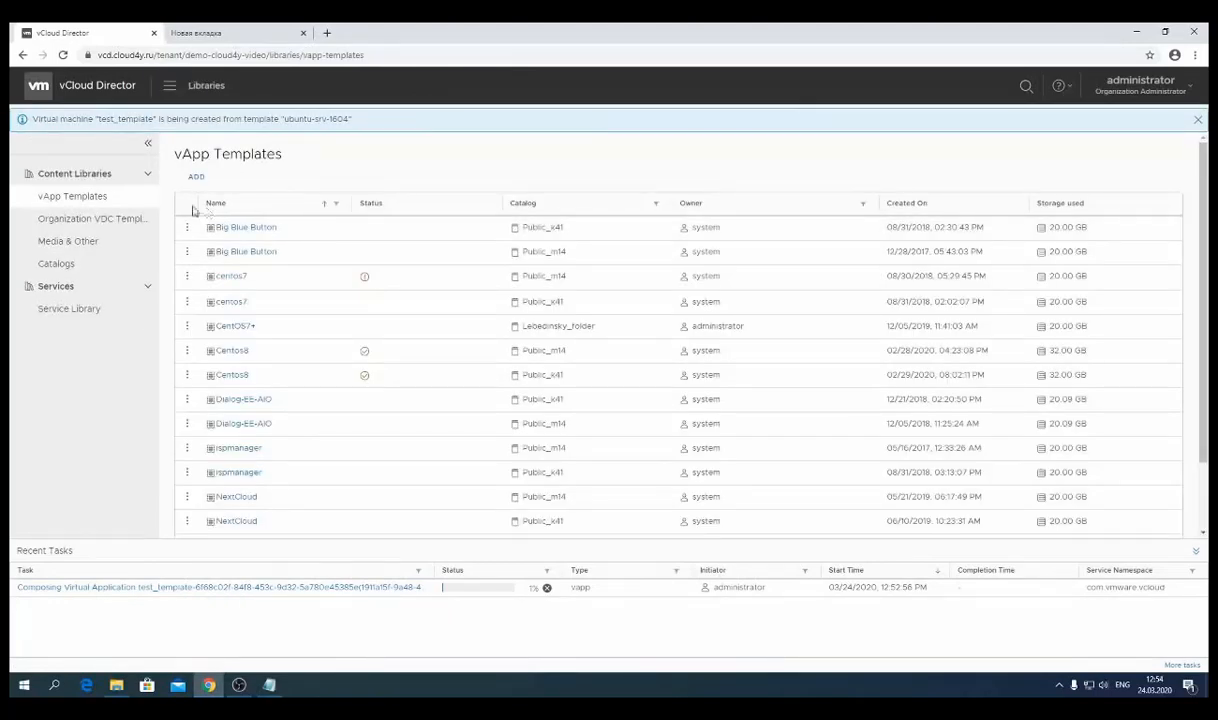
{"action": "left_click", "coordinate": [68, 268]}
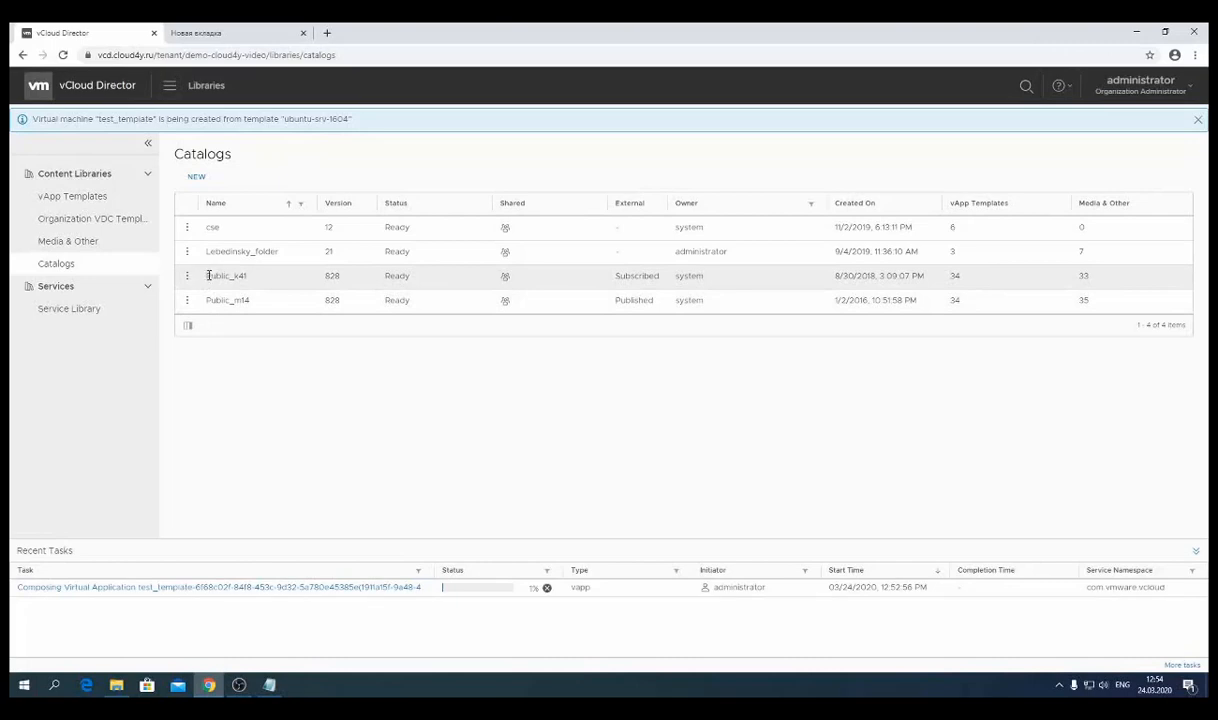
{"action": "left_click_drag", "start_coordinate": [204, 276], "coordinate": [263, 306]}
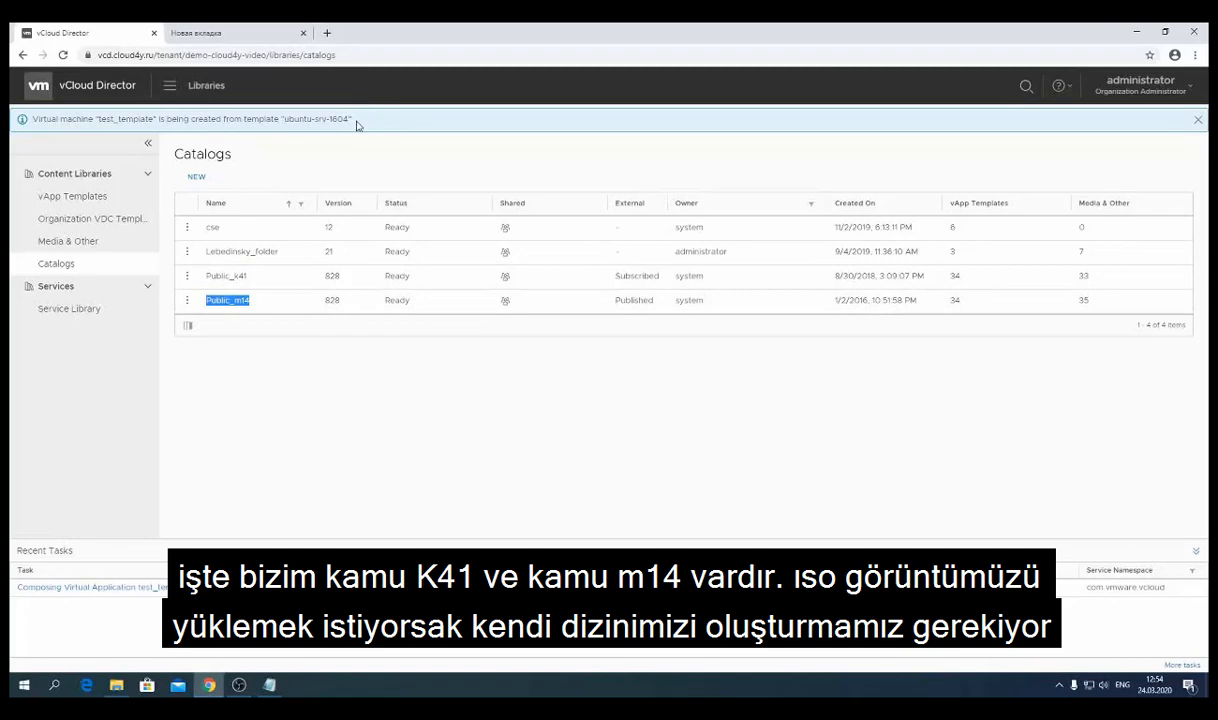
- Create a new catalog named test_catalog and confirm it with OK
{"action": "left_click", "coordinate": [197, 178]}
{"action": "type", "text": "test_catalog"}
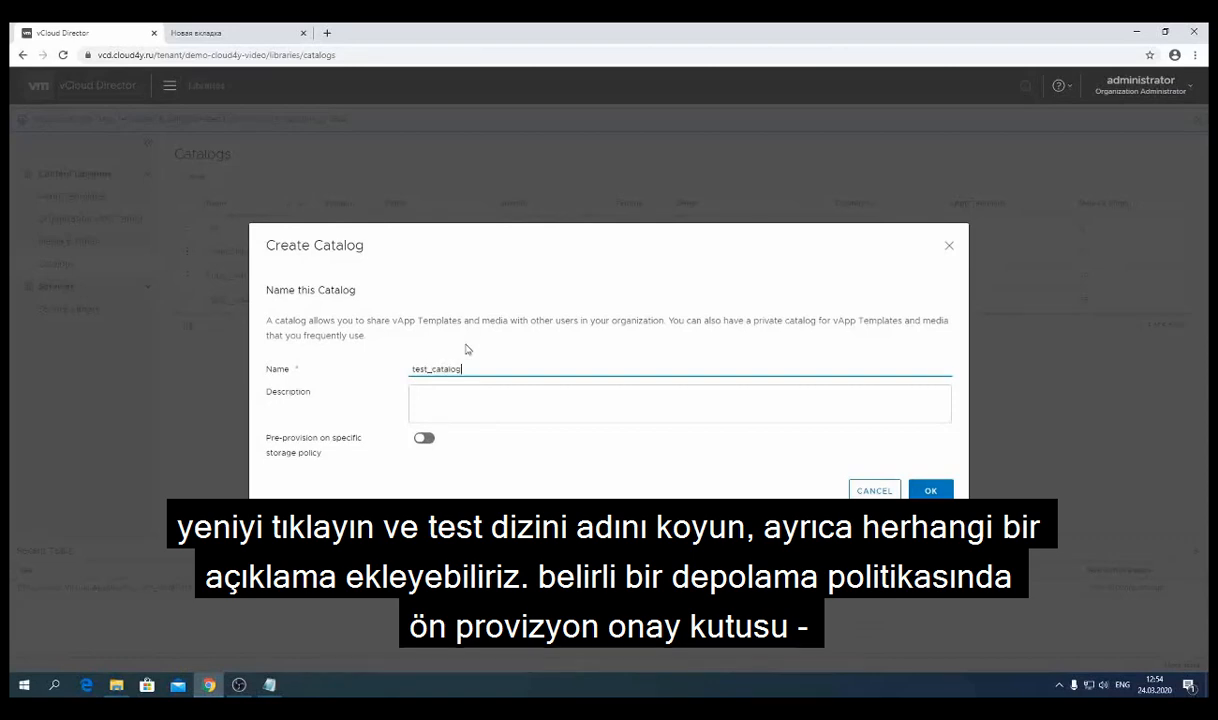
{"action": "left_click", "coordinate": [451, 400]}
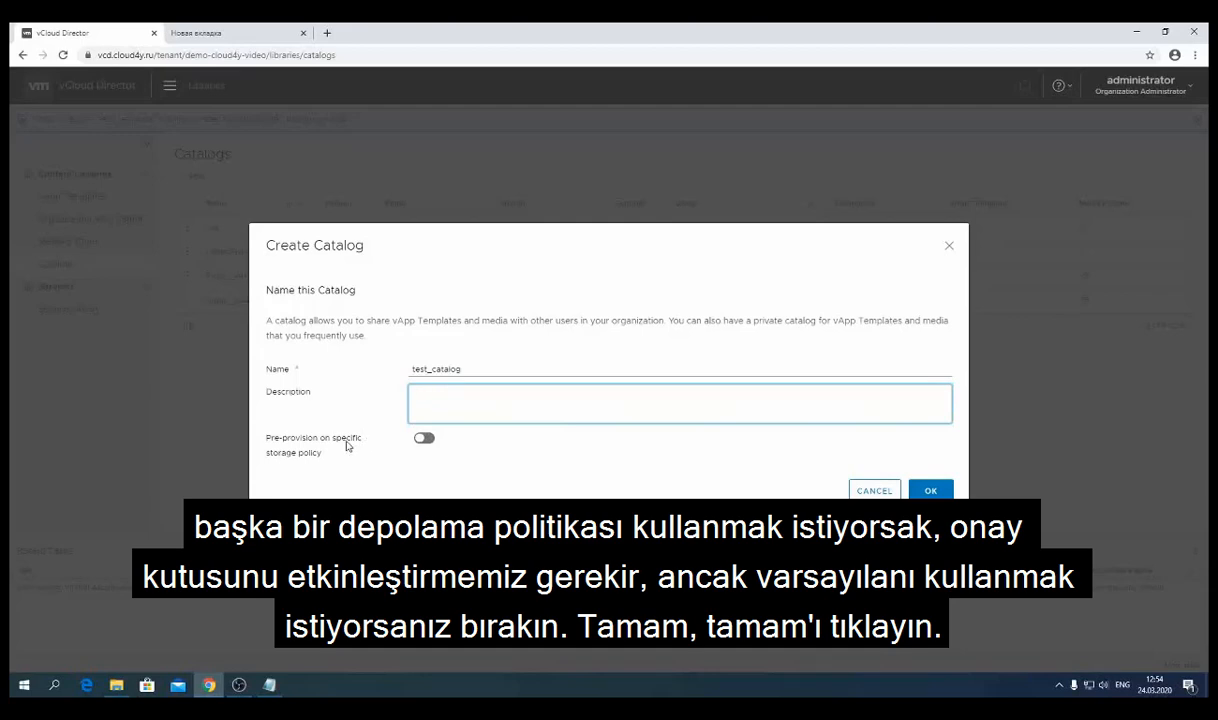
{"action": "left_click", "coordinate": [918, 491]}
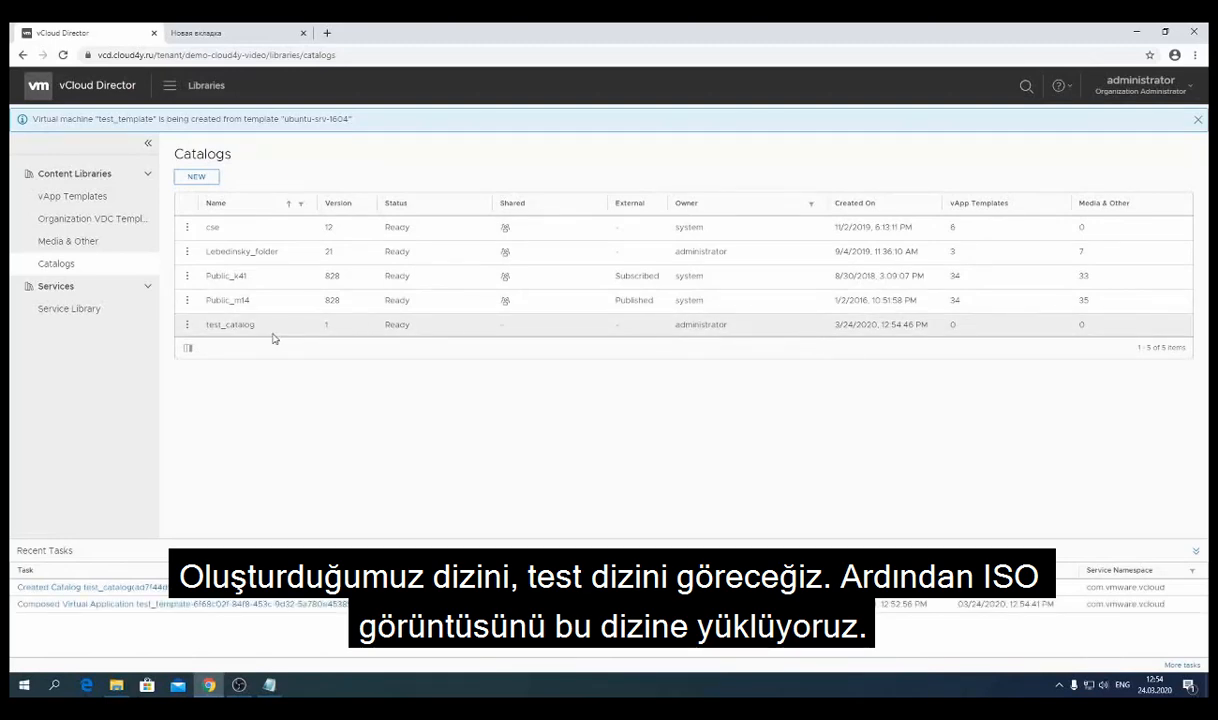
{"action": "left_click", "coordinate": [187, 324]}
- In Media & Other, start adding media and pick test_catalog as the catalog
{"action": "left_click", "coordinate": [271, 441]}
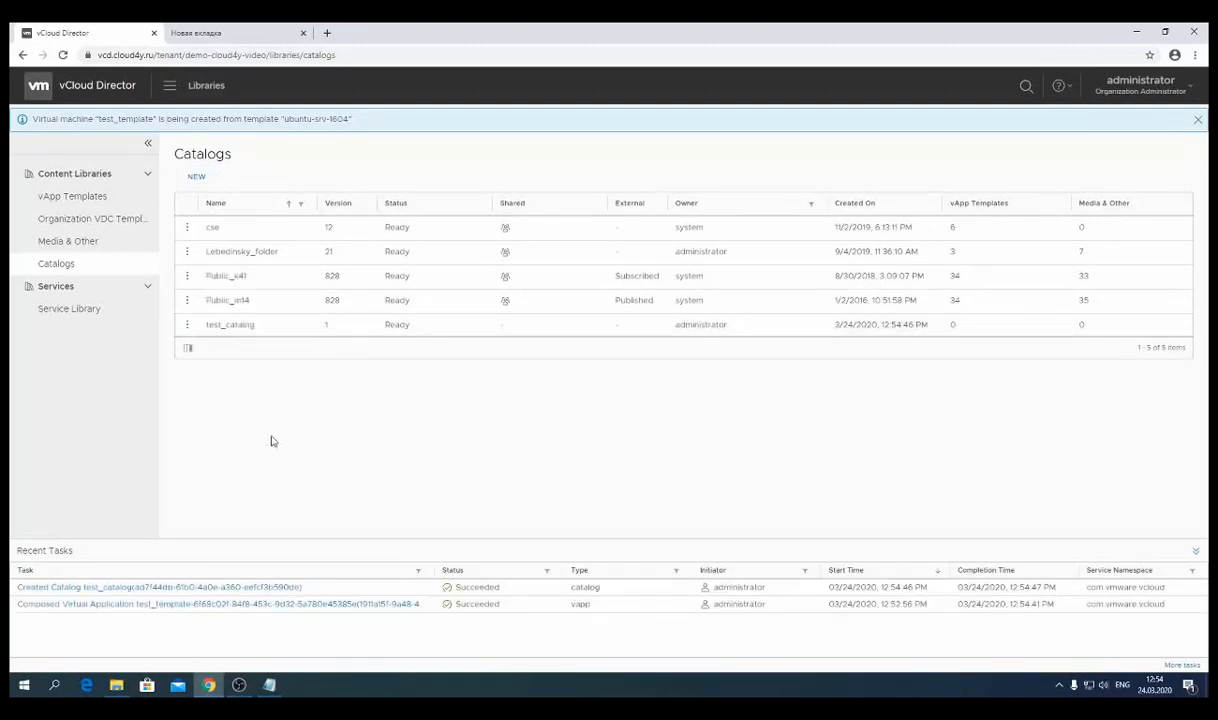
{"action": "left_click", "coordinate": [105, 245]}
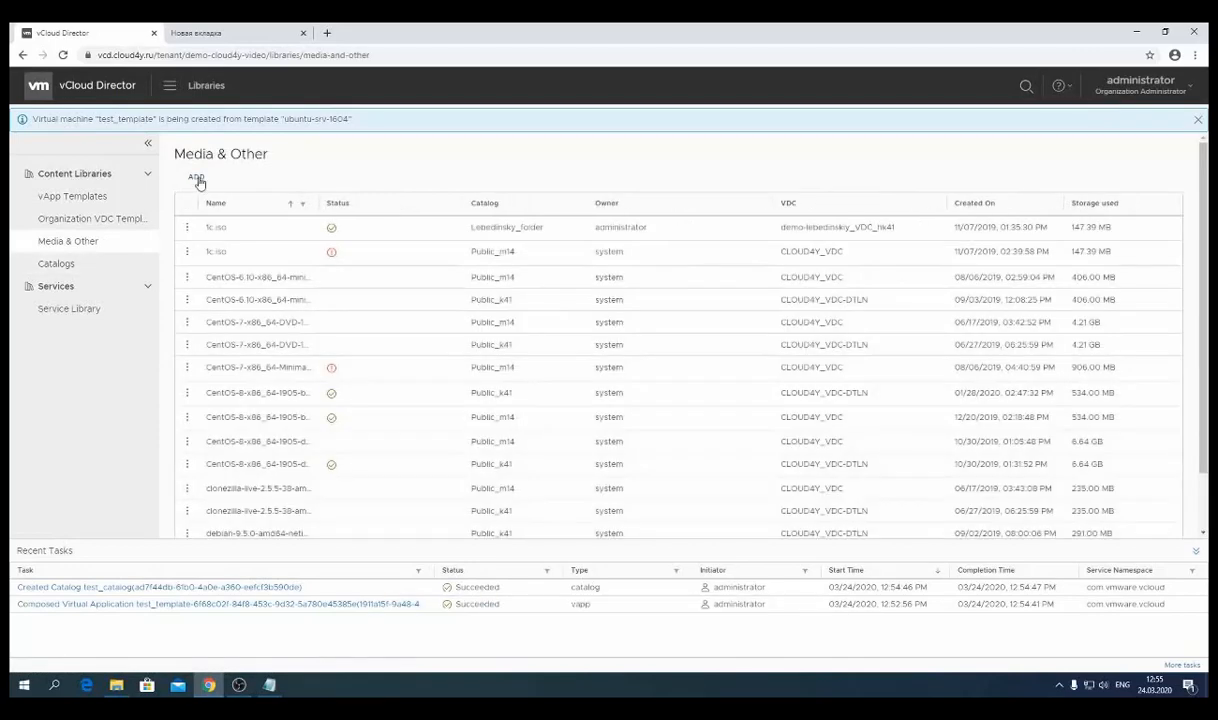
{"action": "left_click", "coordinate": [197, 178]}
{"action": "left_click", "coordinate": [669, 328]}
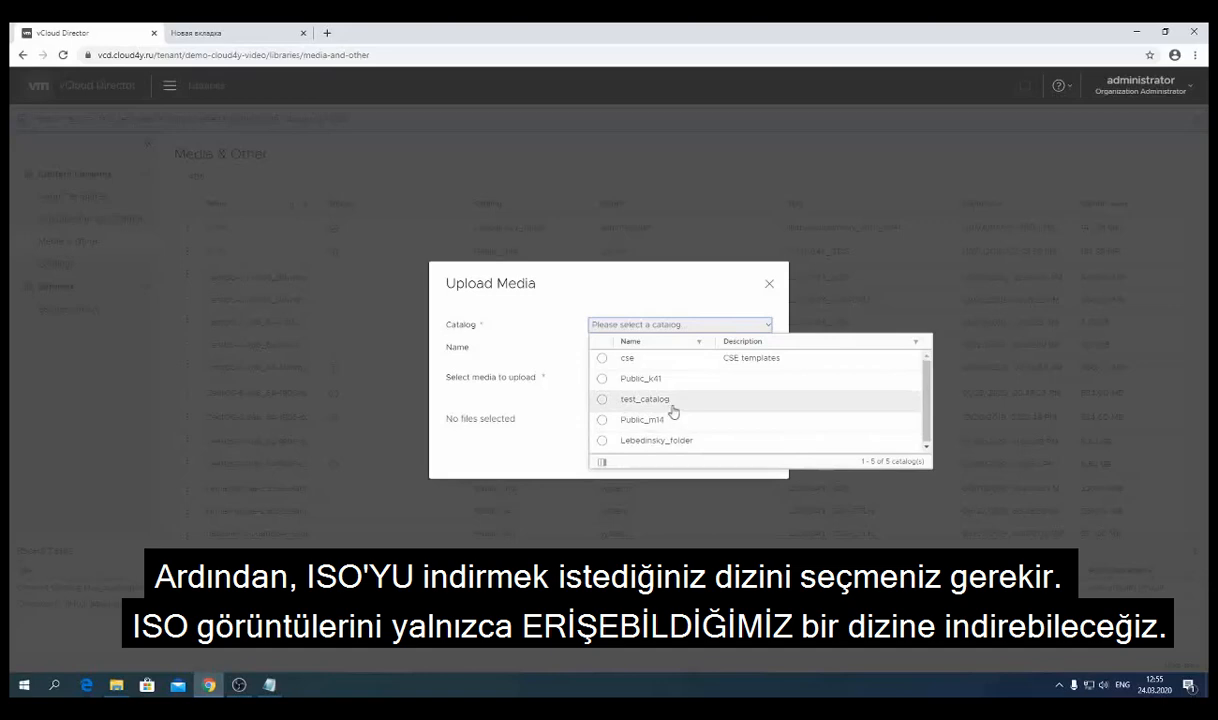
{"action": "left_click", "coordinate": [602, 402]}
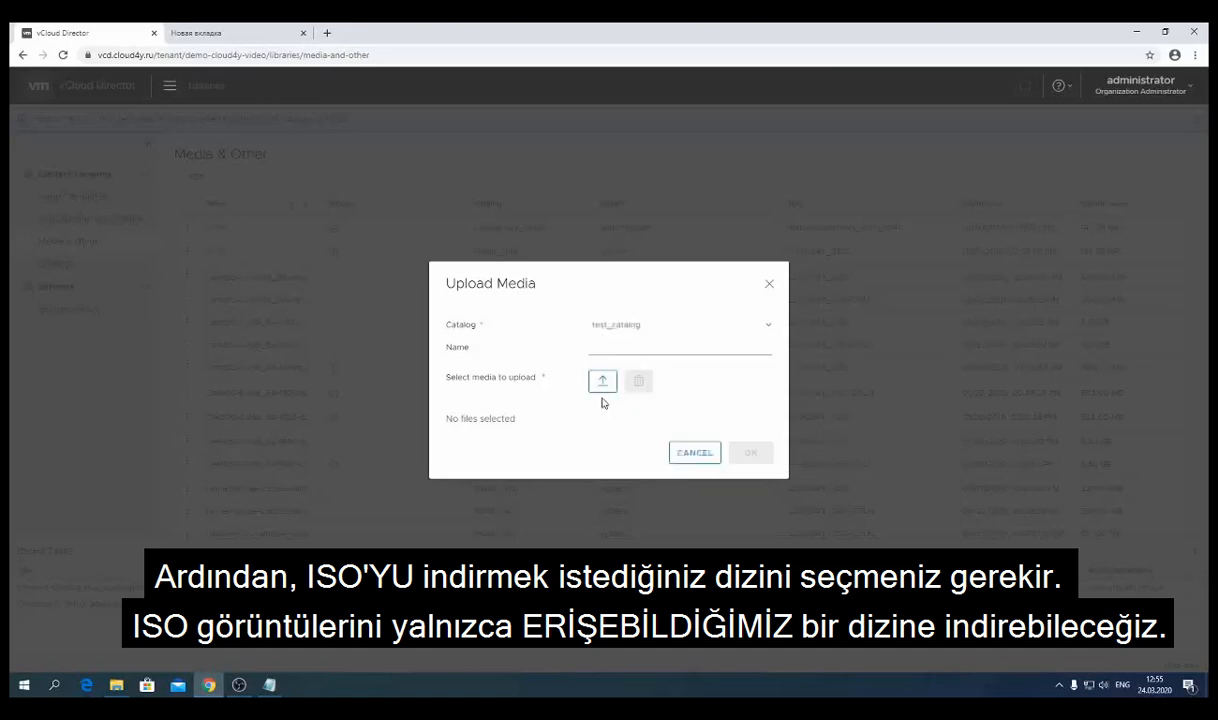
{"action": "left_click", "coordinate": [610, 347]}
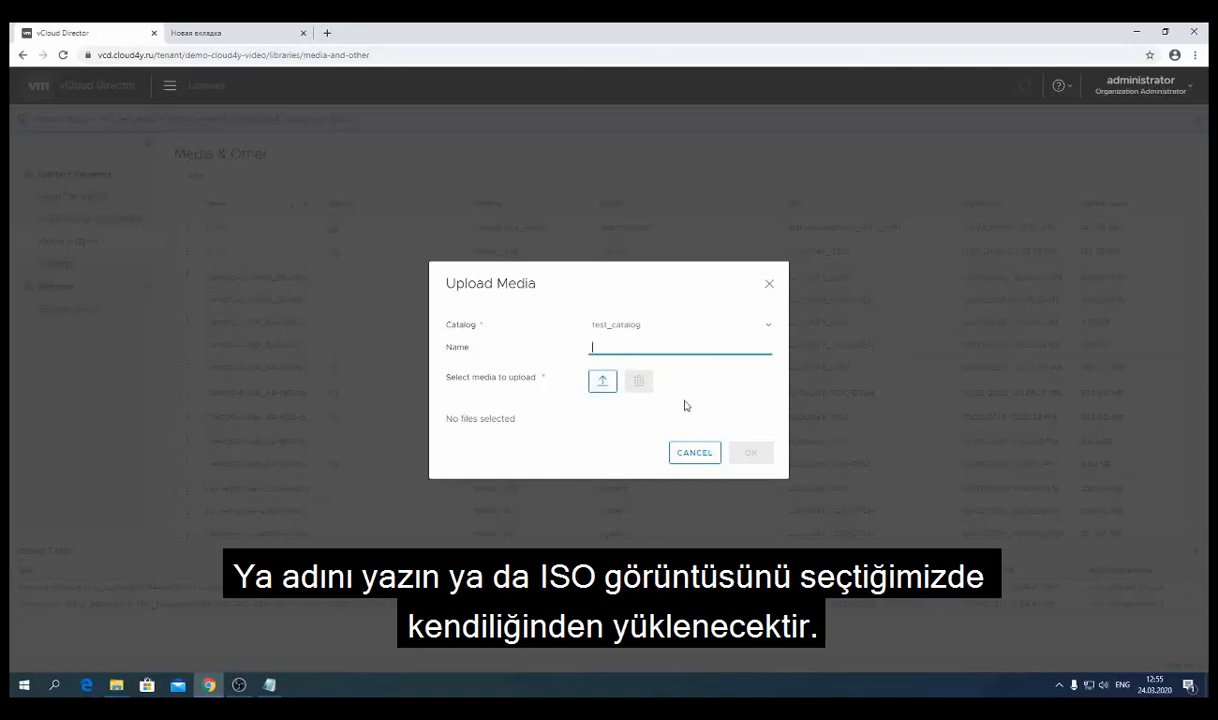
- Select mini.iso from Downloads and confirm the upload into test_catalog
{"action": "left_click", "coordinate": [603, 383]}
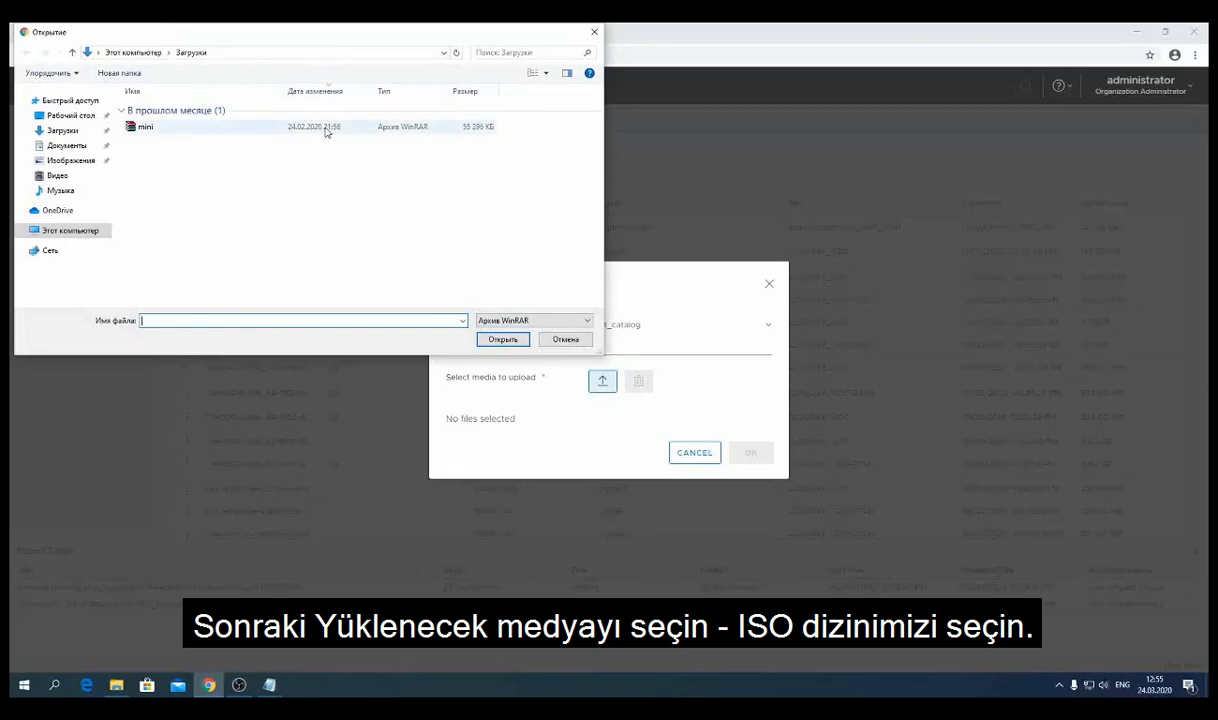
{"action": "double_click", "coordinate": [325, 128]}
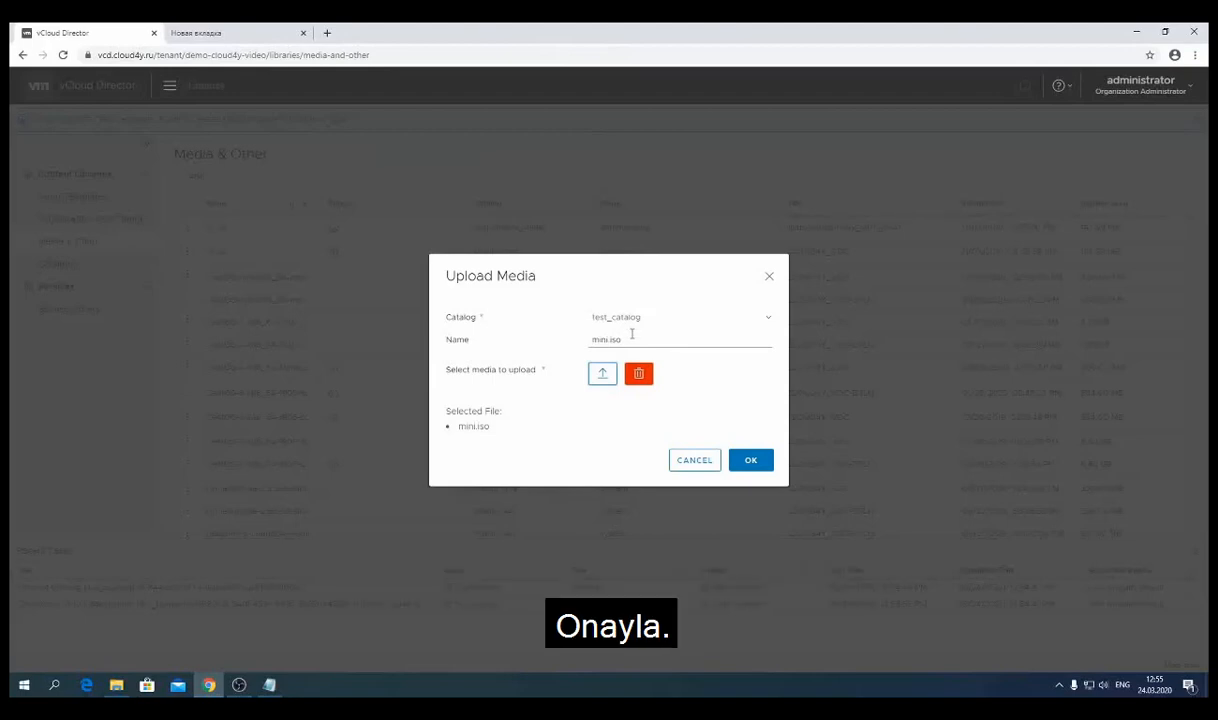
{"action": "left_click", "coordinate": [750, 461]}
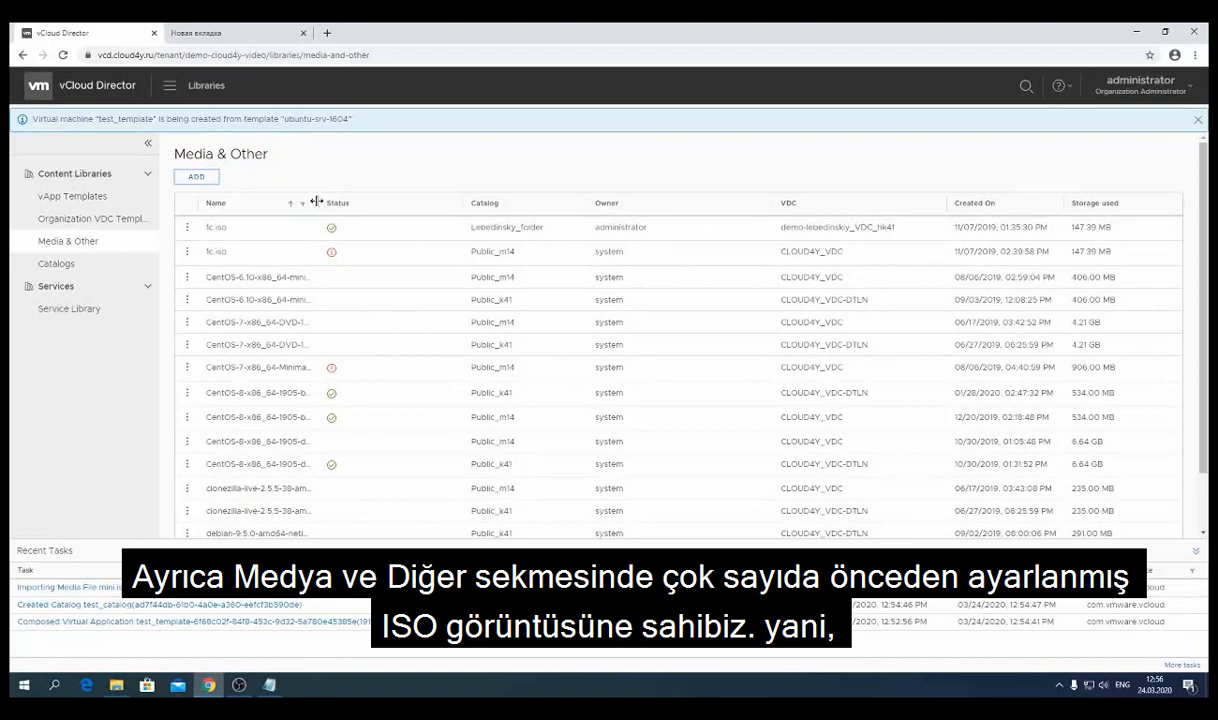
- Widen the media list's Name column so the full ISO names are readable
{"action": "left_click_drag", "start_coordinate": [316, 202], "coordinate": [380, 202]}
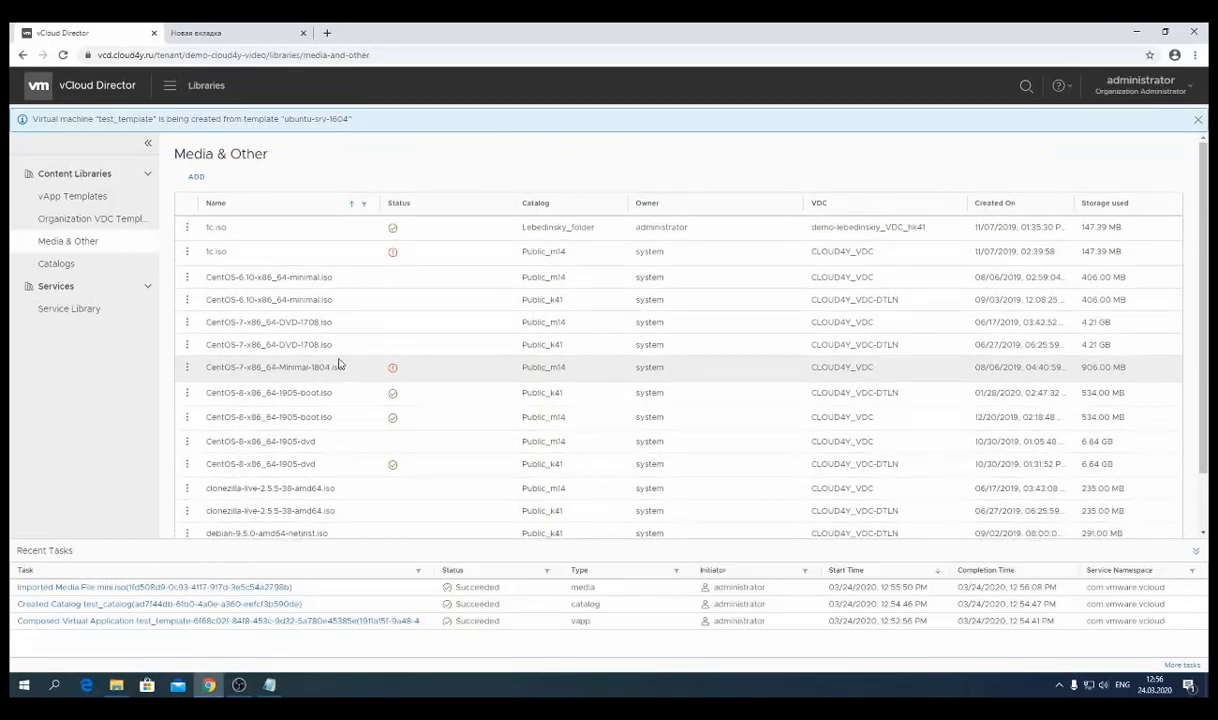
- Filter the media list by name 'ubuntu' and highlight the Public_k41 catalog entries
{"action": "left_click", "coordinate": [363, 204]}
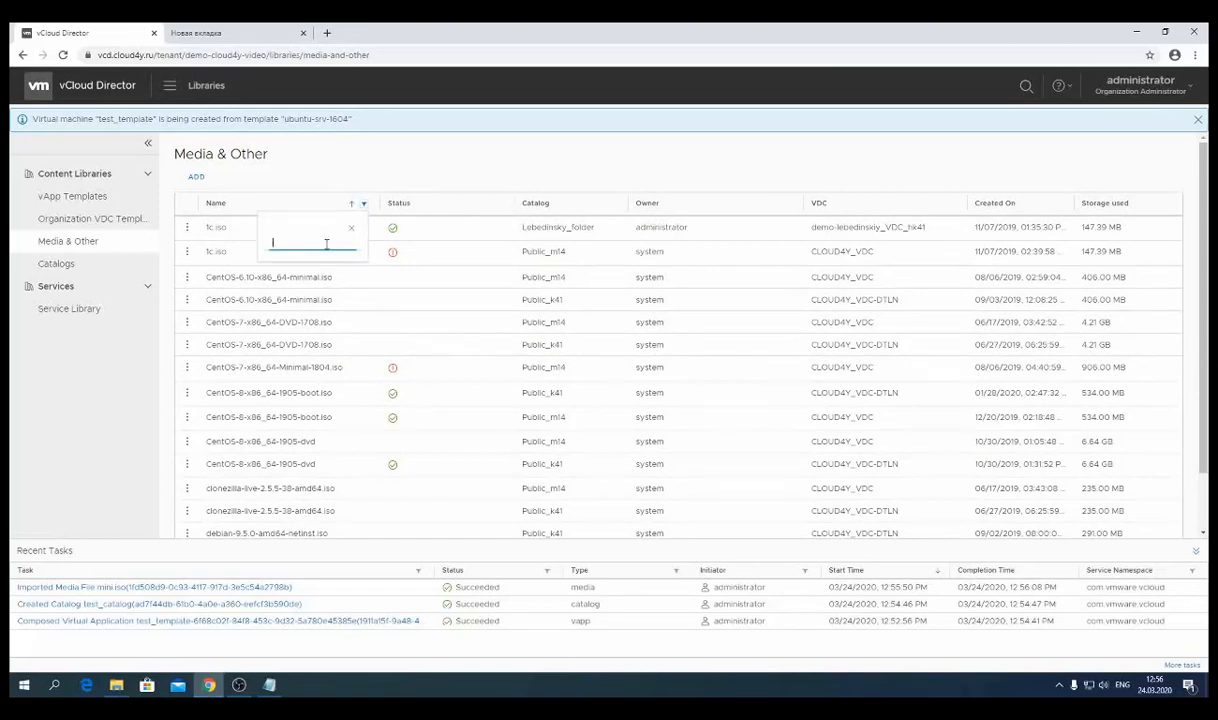
{"action": "type", "text": "ubuntu"}
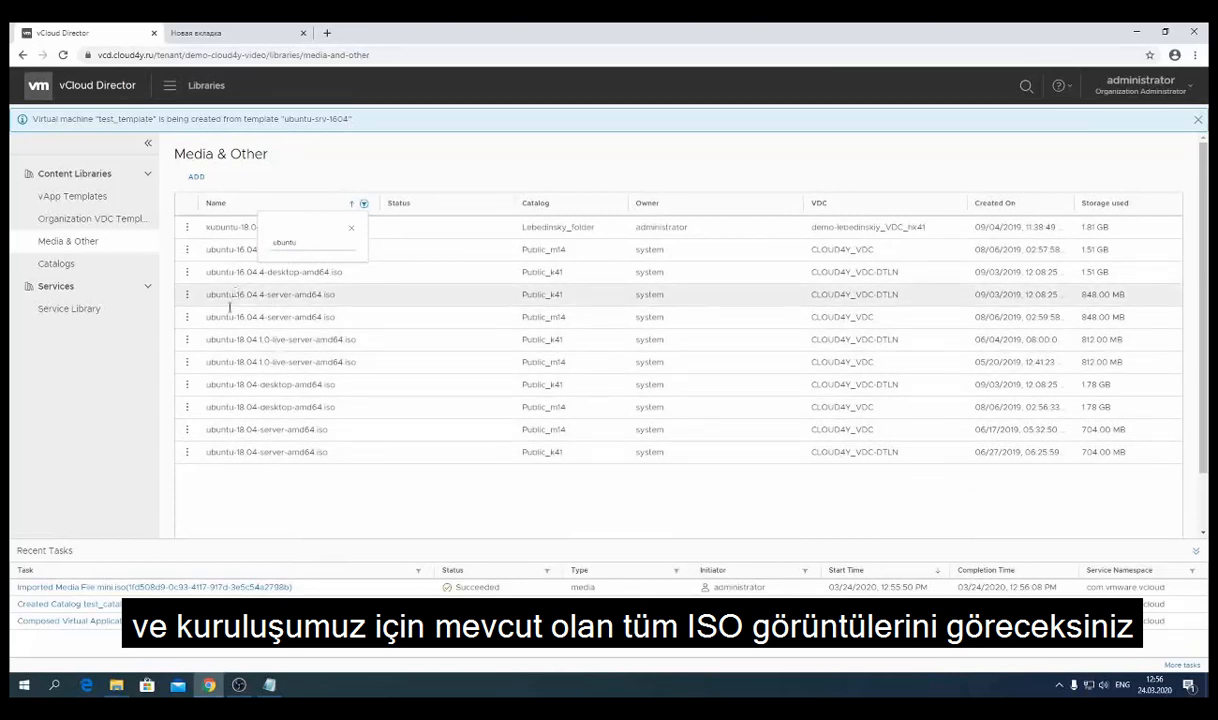
{"action": "left_click", "coordinate": [350, 227]}
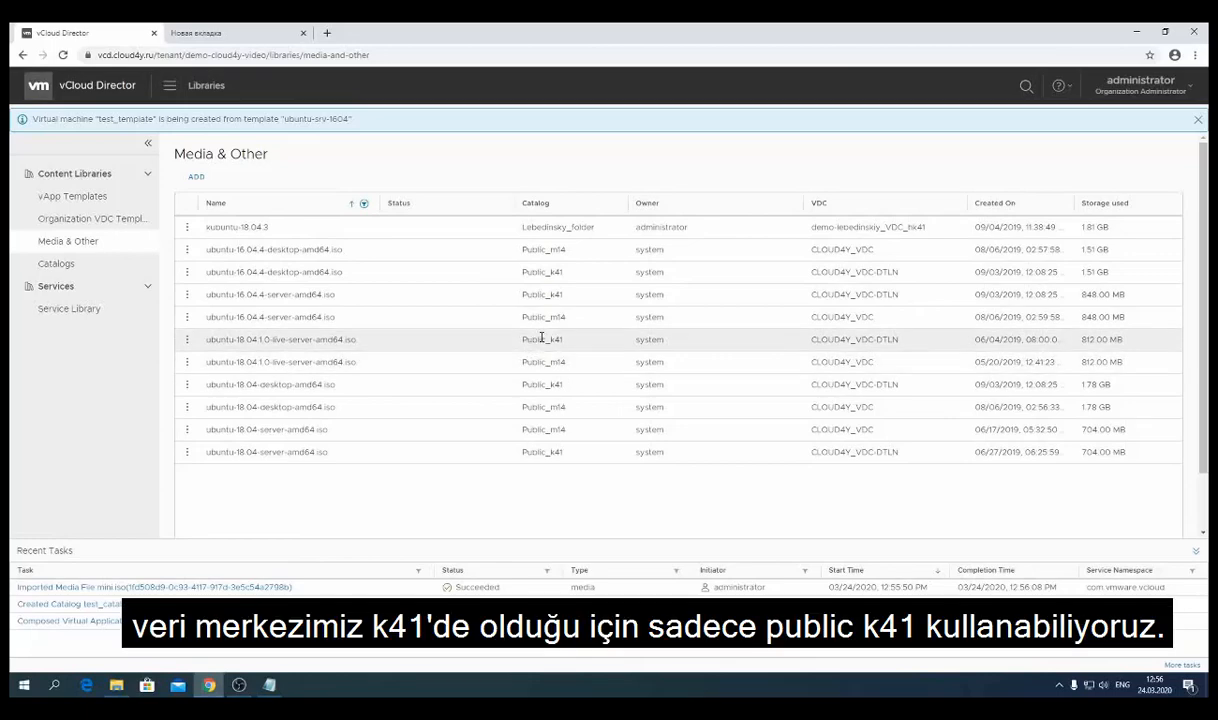
{"action": "left_click_drag", "start_coordinate": [522, 339], "coordinate": [569, 343]}
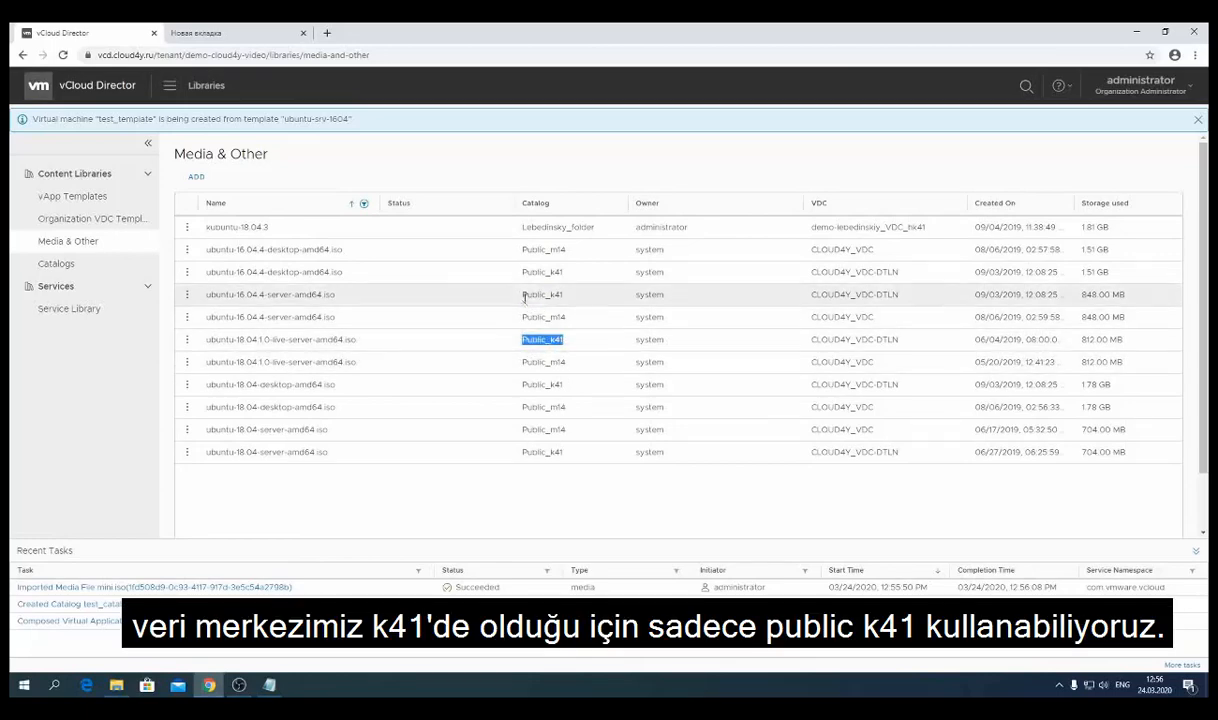
{"action": "double_click", "coordinate": [524, 295]}
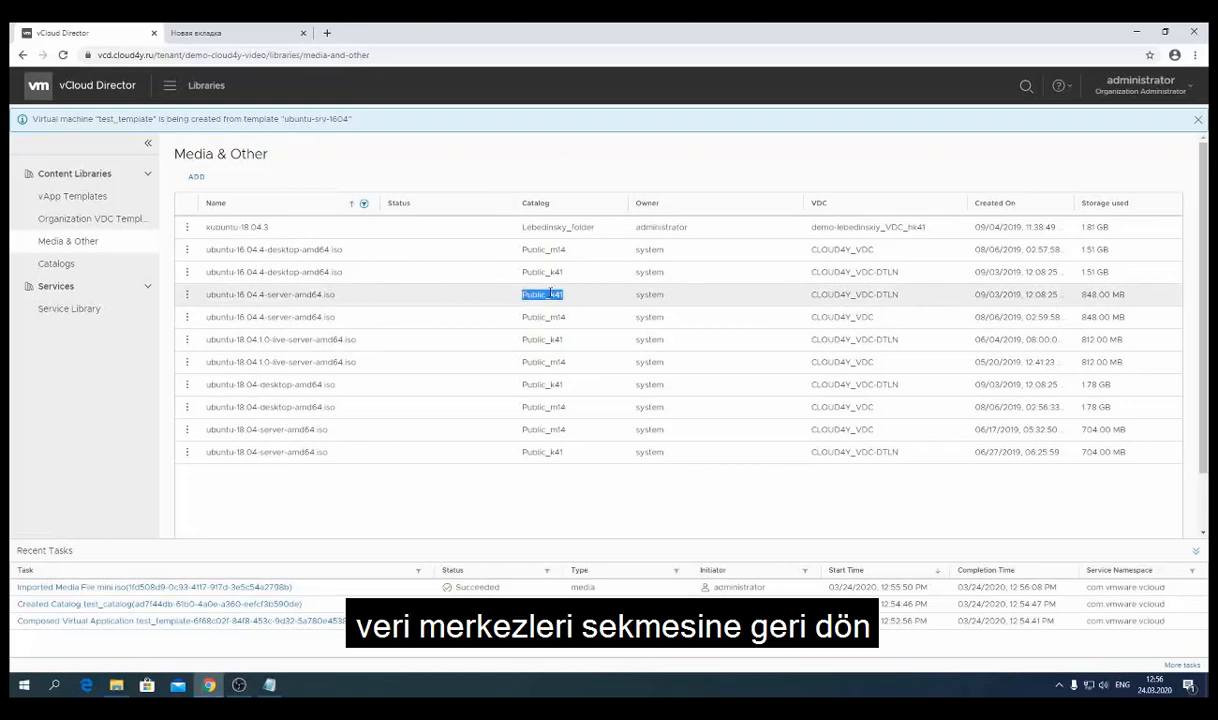
- Go to Datacenters and open the virtual datacenter's VMs, noting test_template is powered on
{"action": "left_click", "coordinate": [169, 88]}
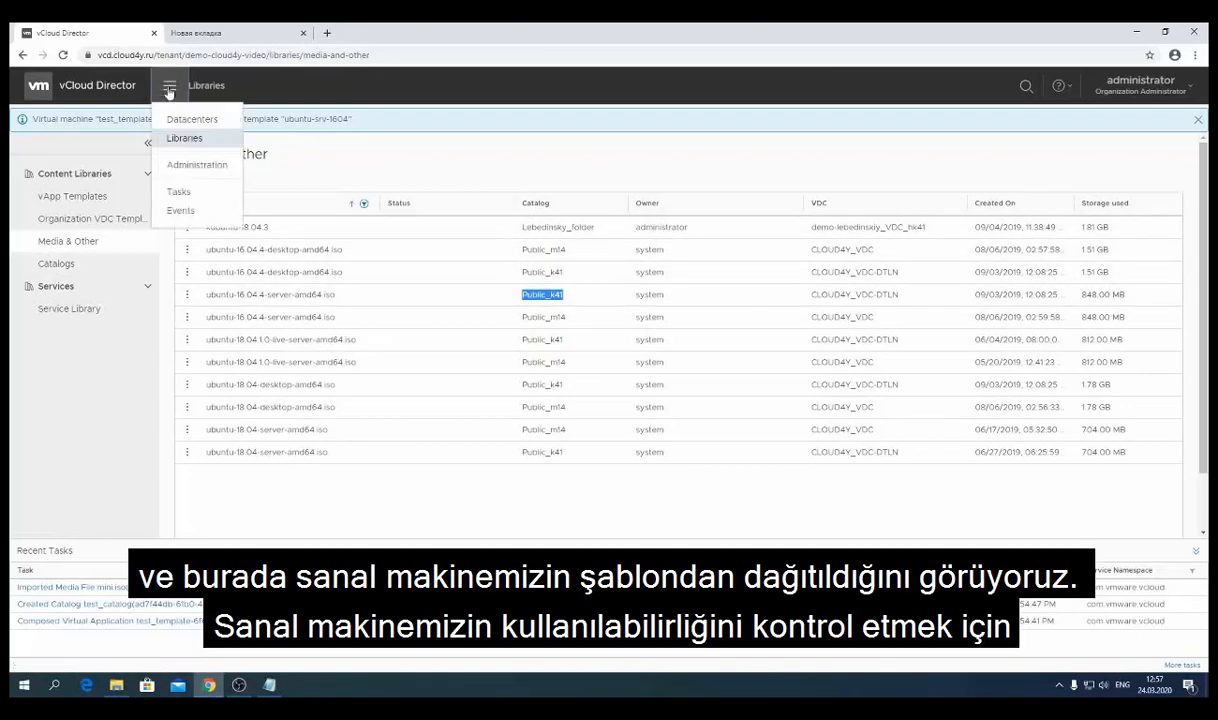
{"action": "left_click", "coordinate": [203, 120]}
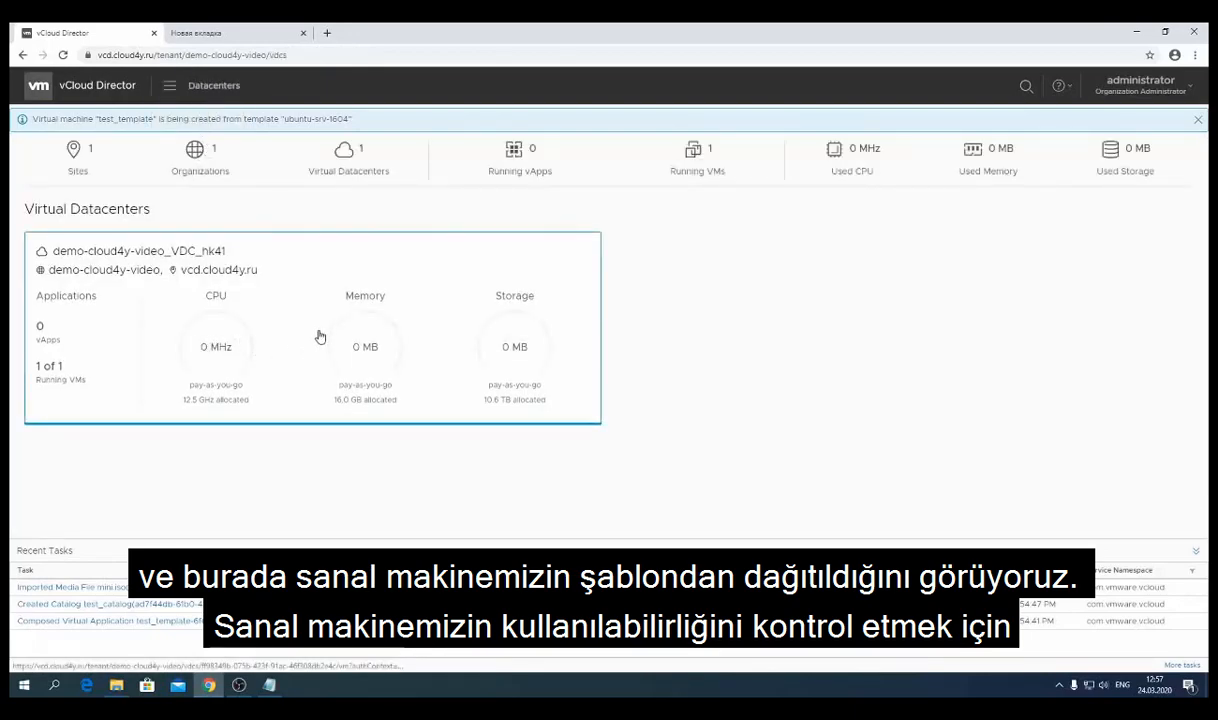
{"action": "left_click", "coordinate": [319, 337]}
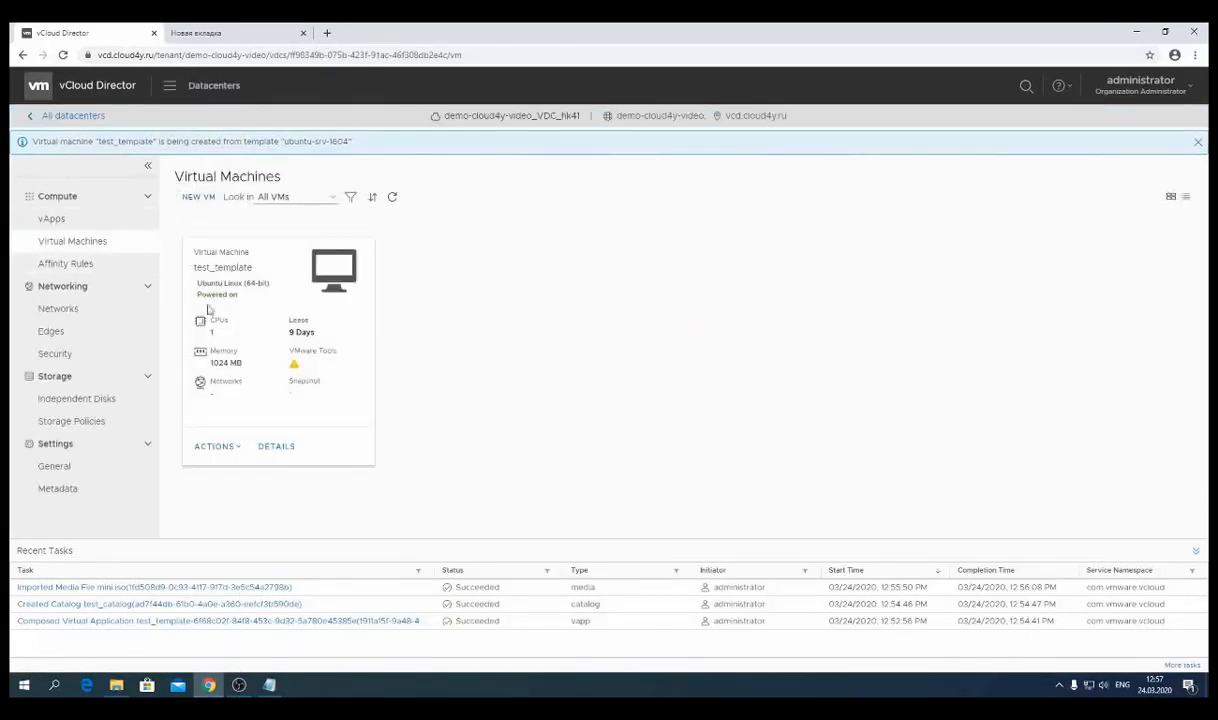
{"action": "left_click_drag", "start_coordinate": [262, 305], "coordinate": [197, 286]}
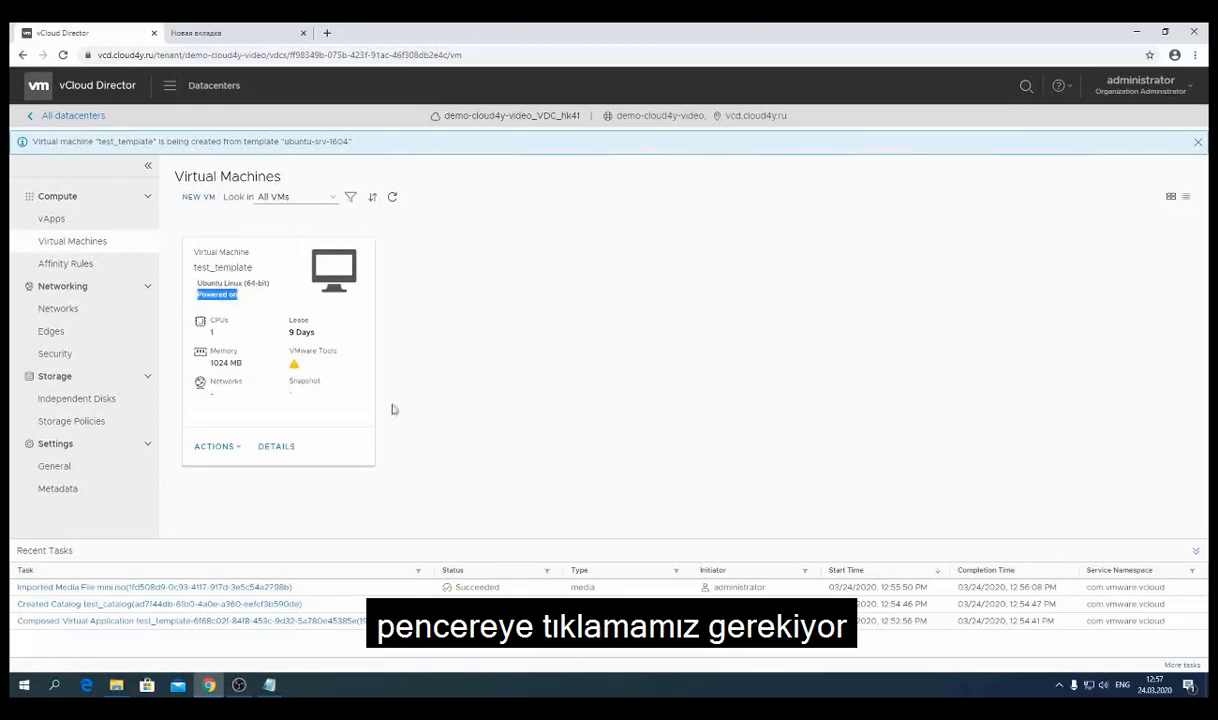
- Check test_template's web console, then close it
{"action": "left_click", "coordinate": [337, 268]}
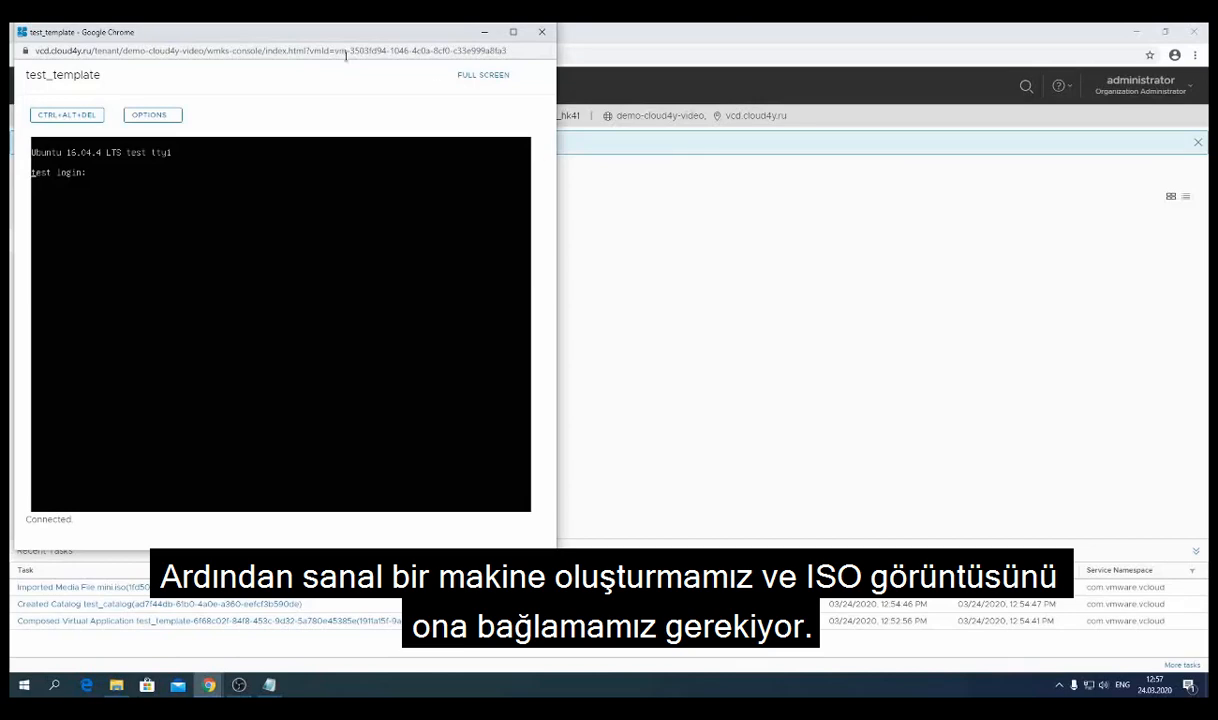
{"action": "left_click_drag", "start_coordinate": [426, 33], "coordinate": [574, 80]}
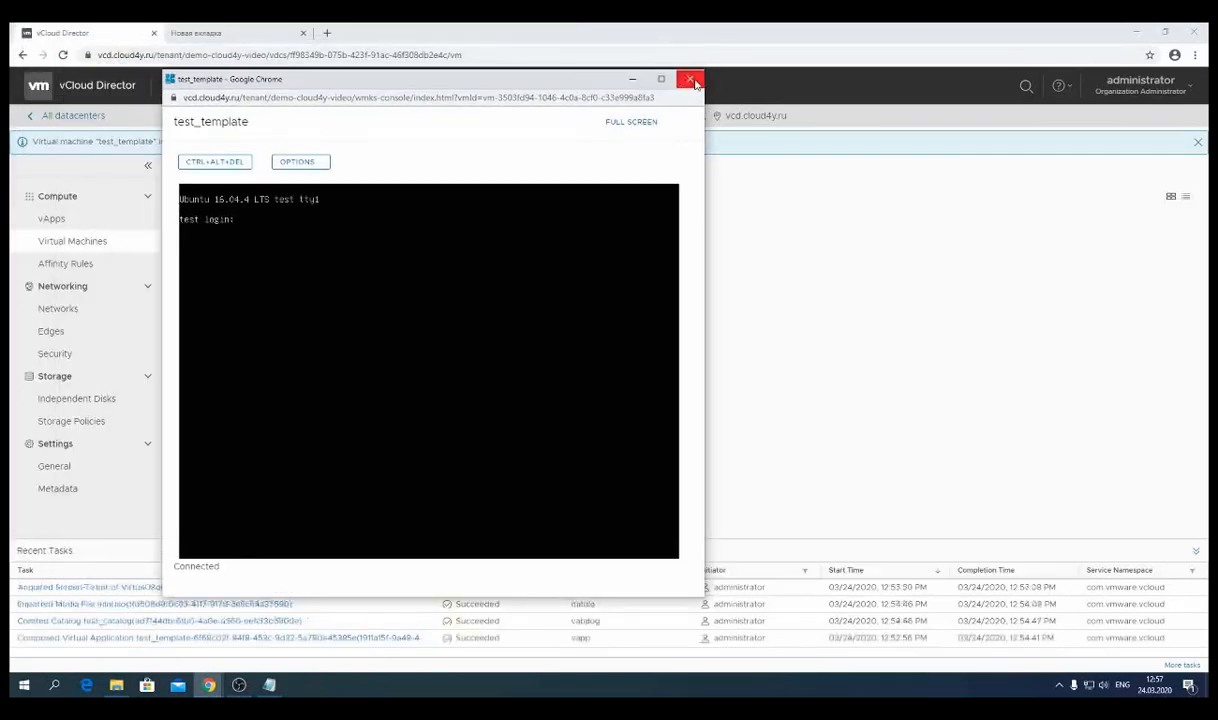
{"action": "left_click", "coordinate": [695, 83]}
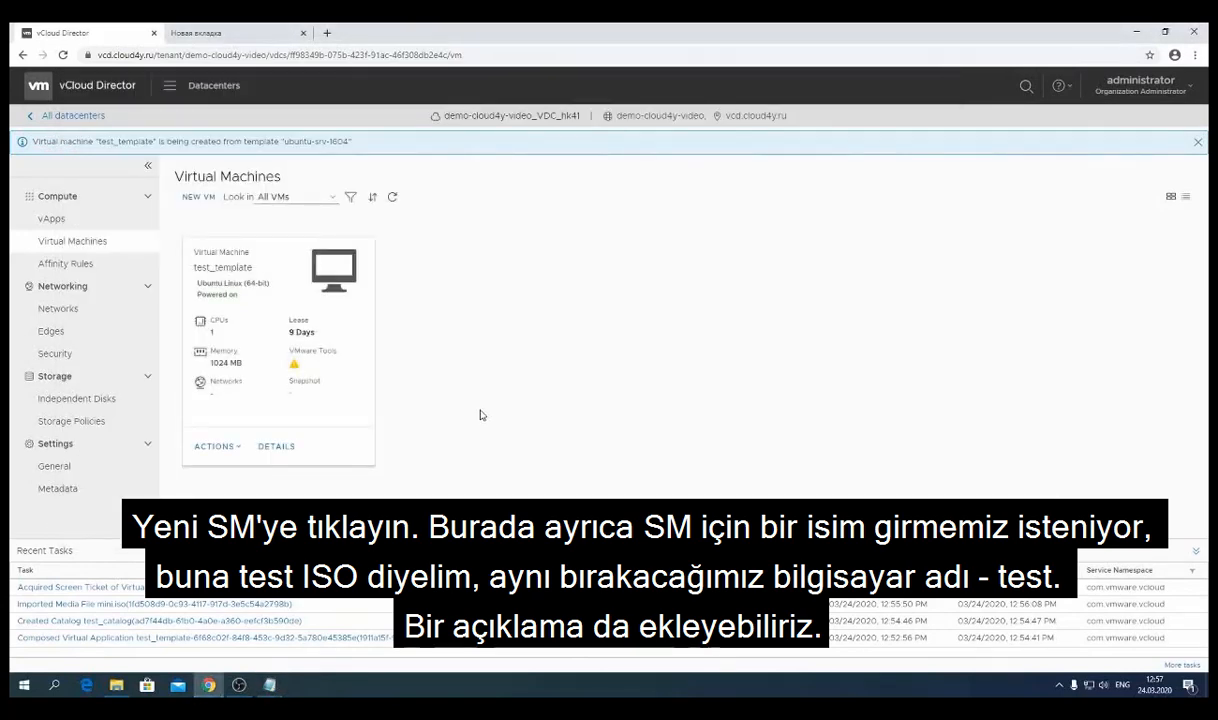
- Start a new VM named test_iso with computer name test and type New
{"action": "left_click", "coordinate": [203, 200]}
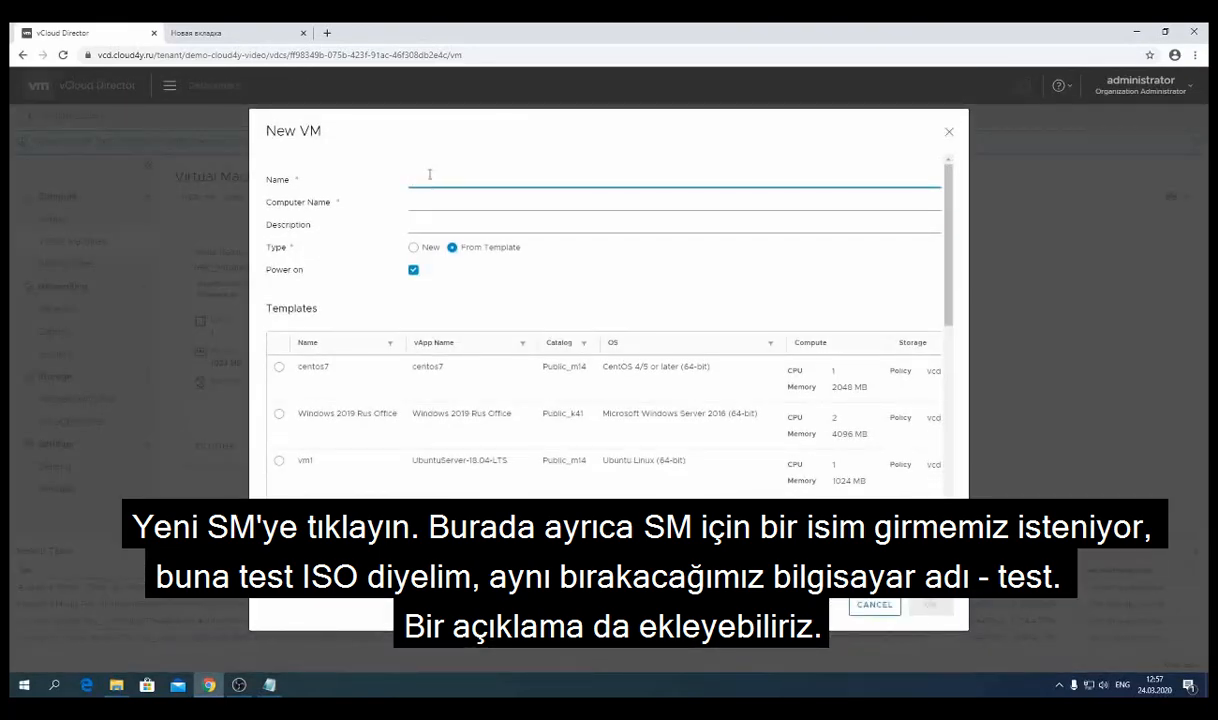
{"action": "type", "text": "test_"}
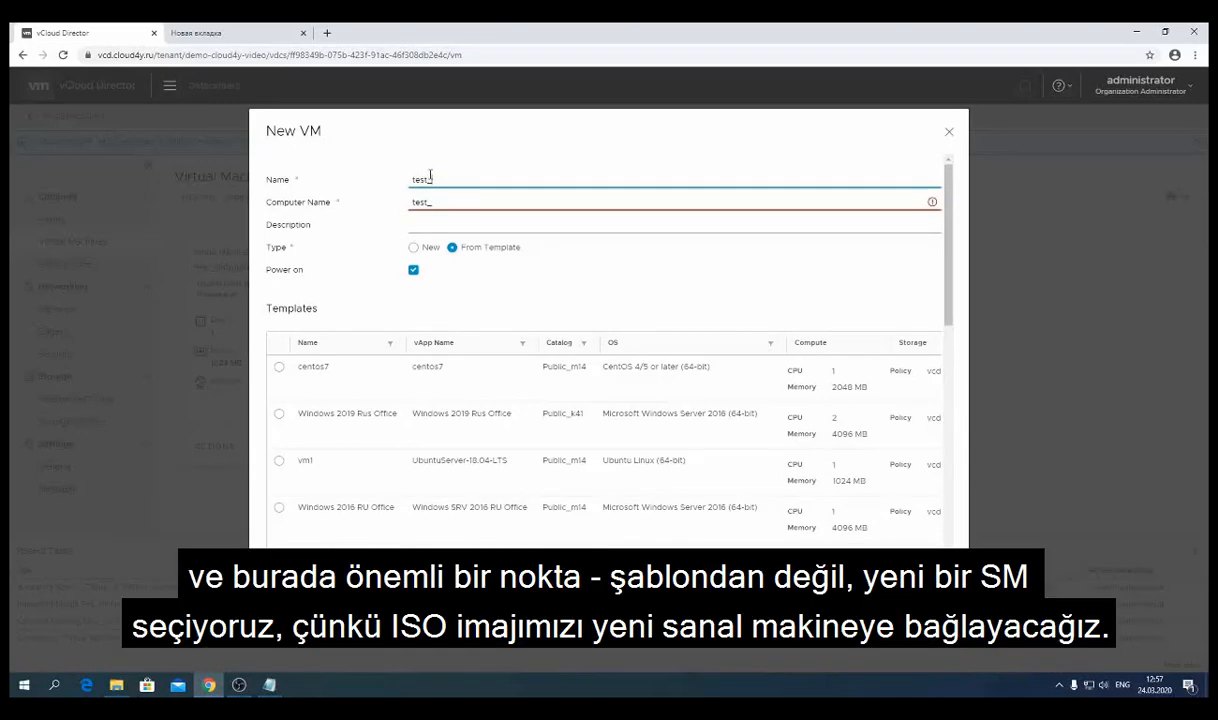
{"action": "type", "text": "iso"}
{"action": "key", "text": "Tab"}
{"action": "type", "text": "t"}
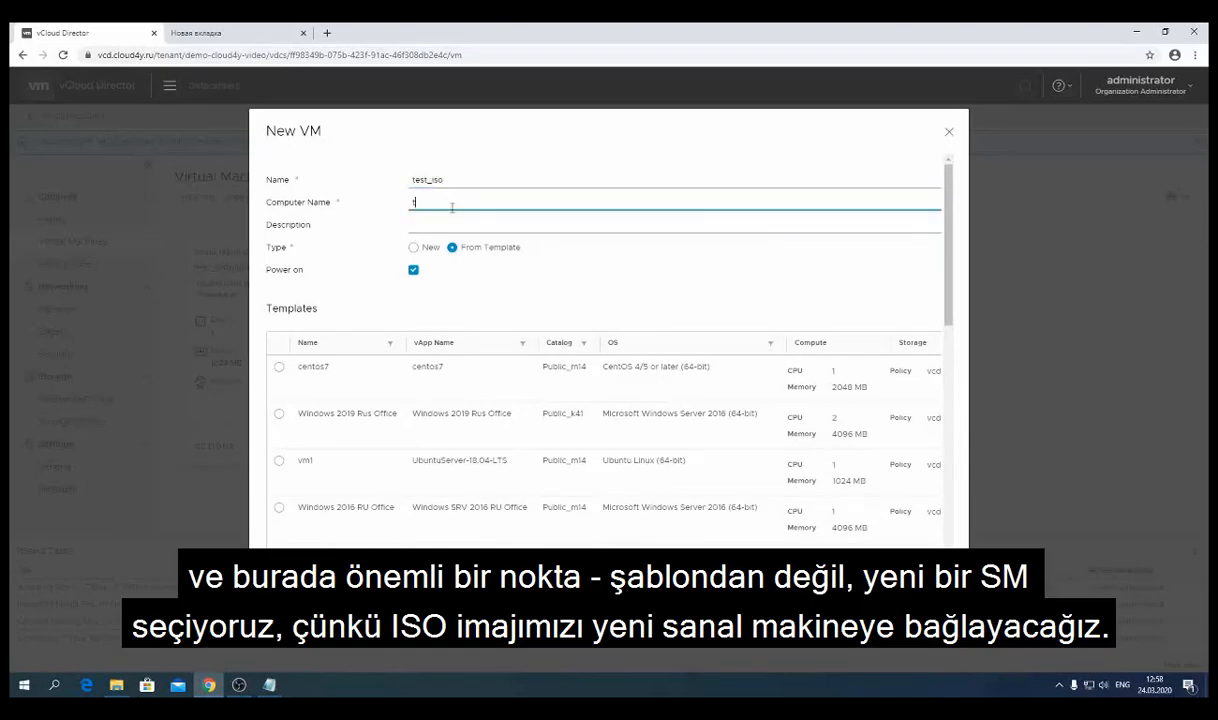
{"action": "left_click", "coordinate": [465, 221]}
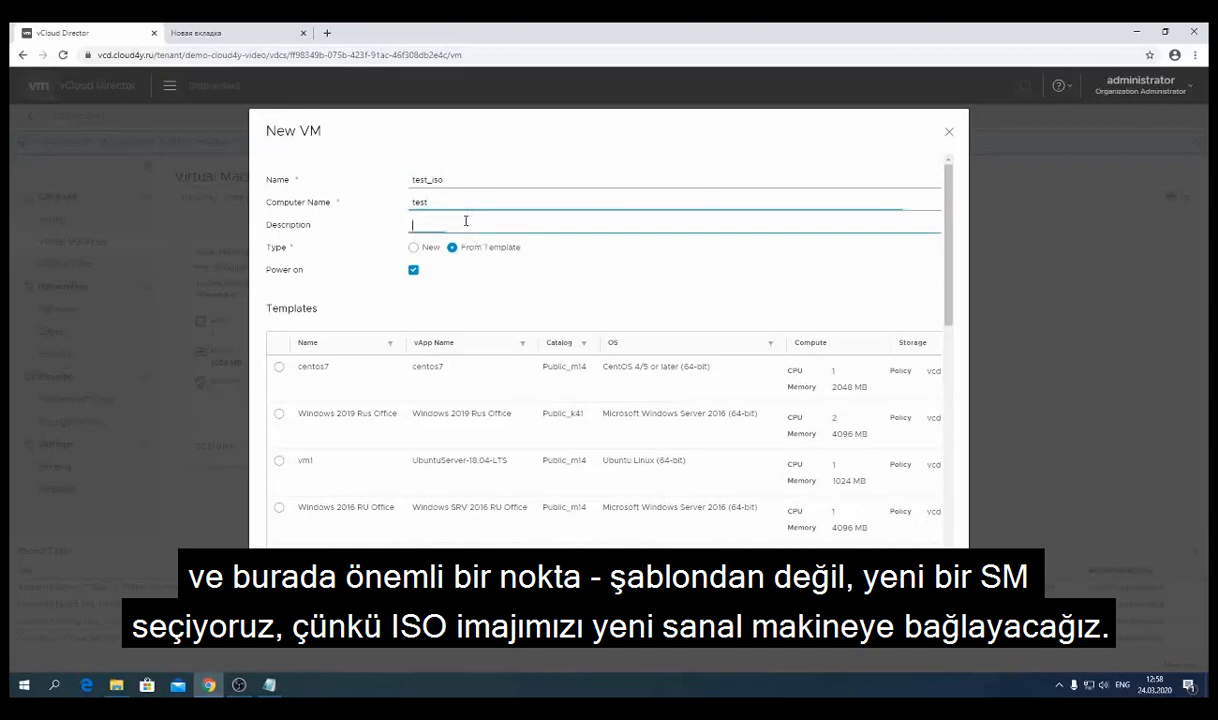
{"action": "double_click", "coordinate": [412, 203]}
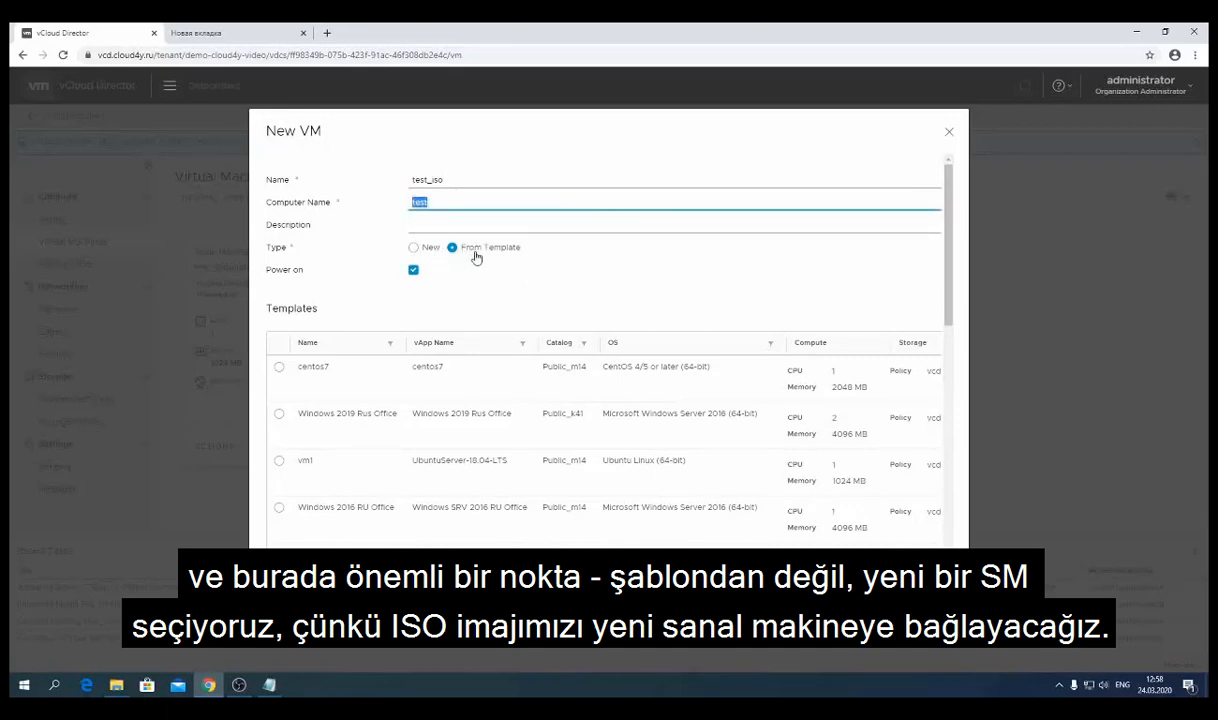
{"action": "left_click", "coordinate": [428, 249]}
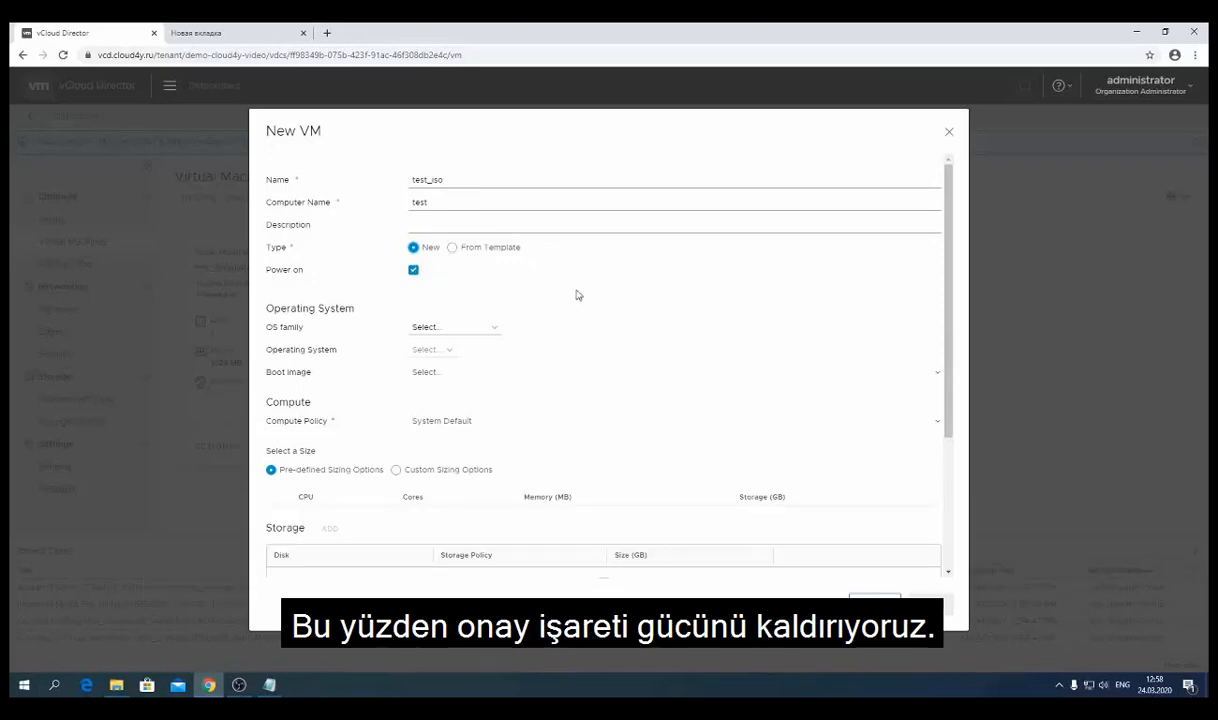
- Turn off Power on and choose Linux with Debian GNU/Linux 8 (64-bit)
{"action": "left_click", "coordinate": [414, 272]}
{"action": "left_click", "coordinate": [475, 330]}
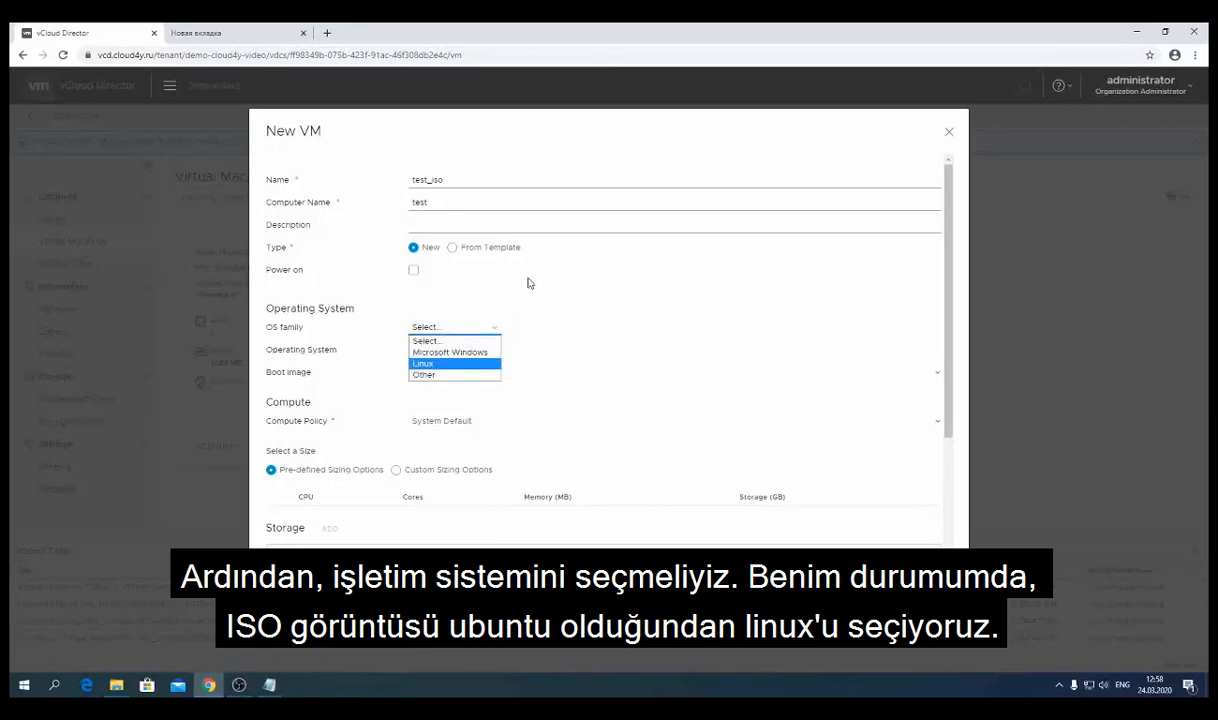
{"action": "left_click", "coordinate": [425, 363]}
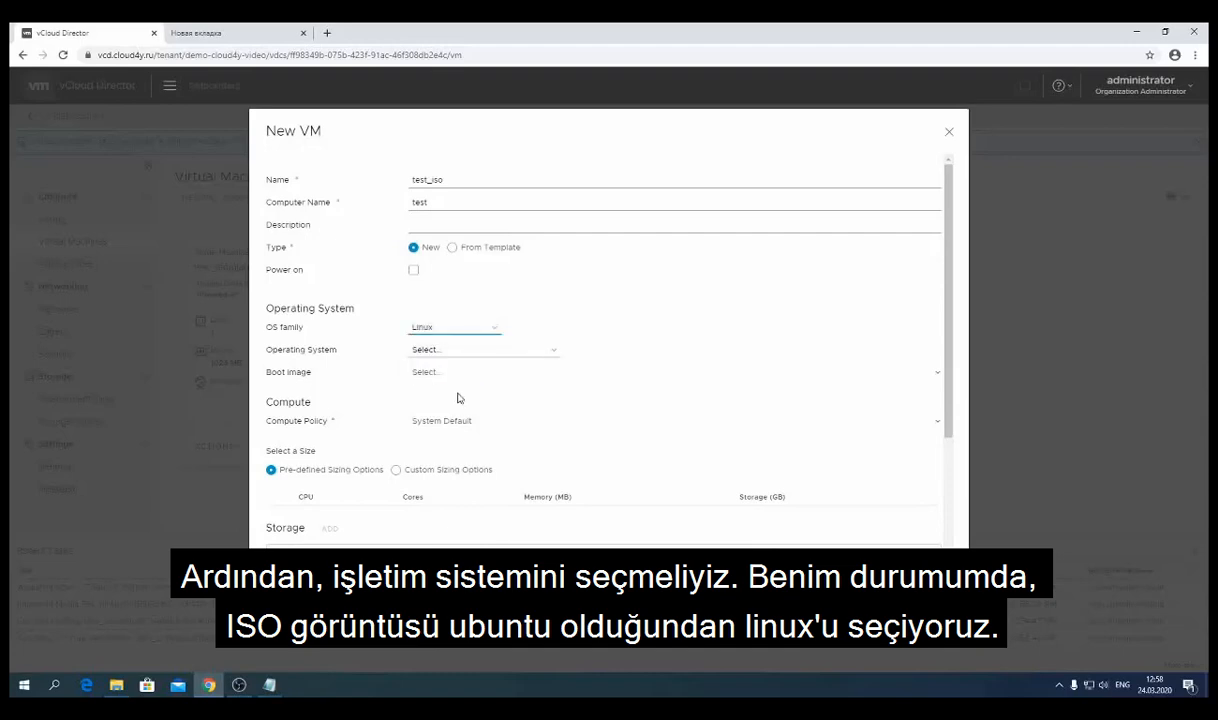
{"action": "left_click", "coordinate": [478, 351]}
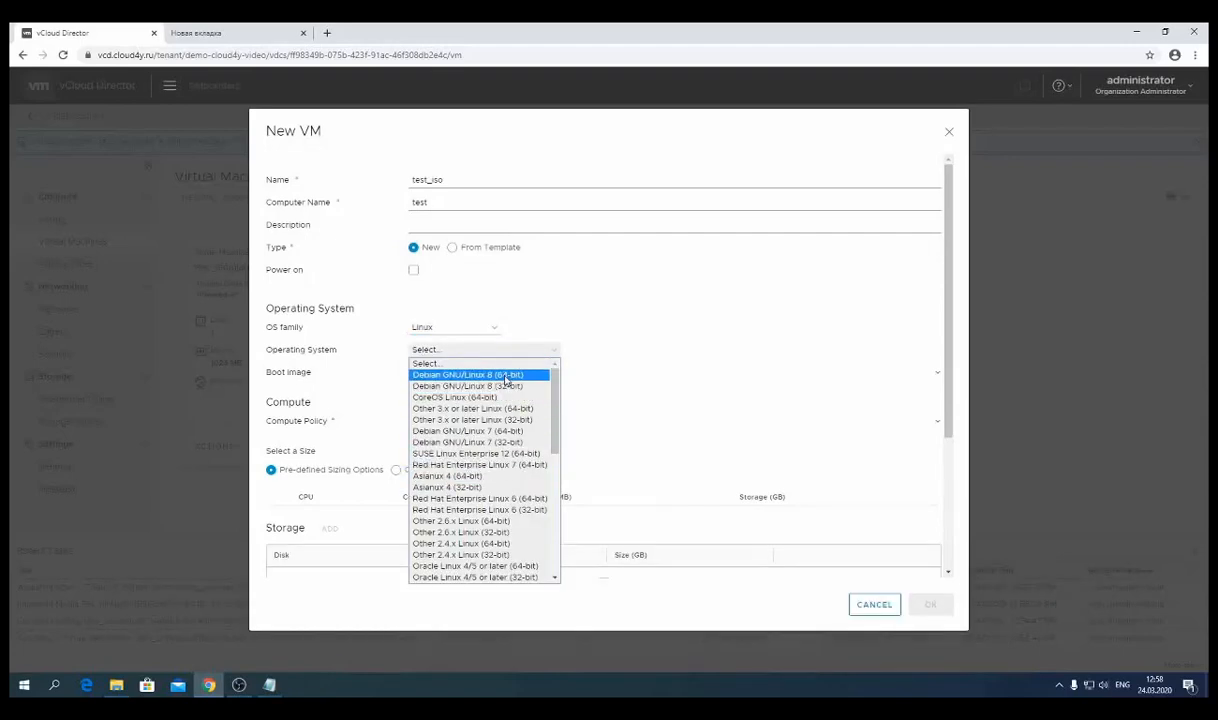
{"action": "left_click", "coordinate": [506, 376]}
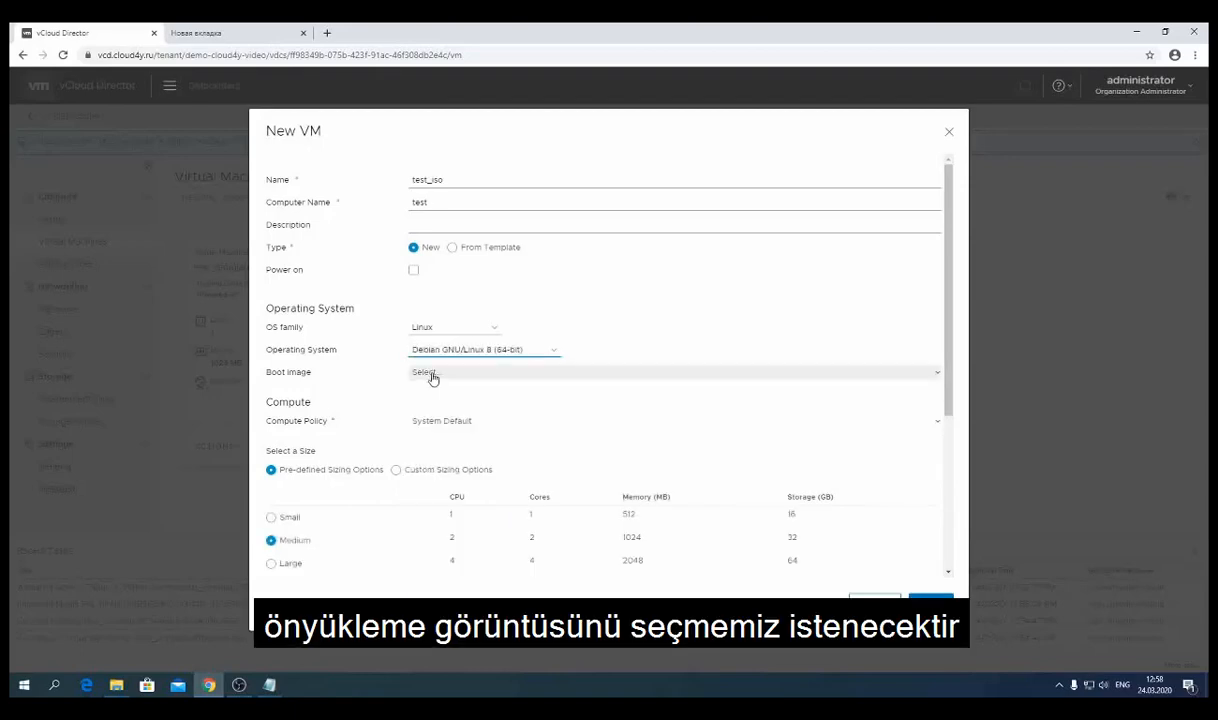
- Leave the boot image unset and keep Debian GNU/Linux 8 (64-bit) as the OS
{"action": "left_click", "coordinate": [432, 375]}
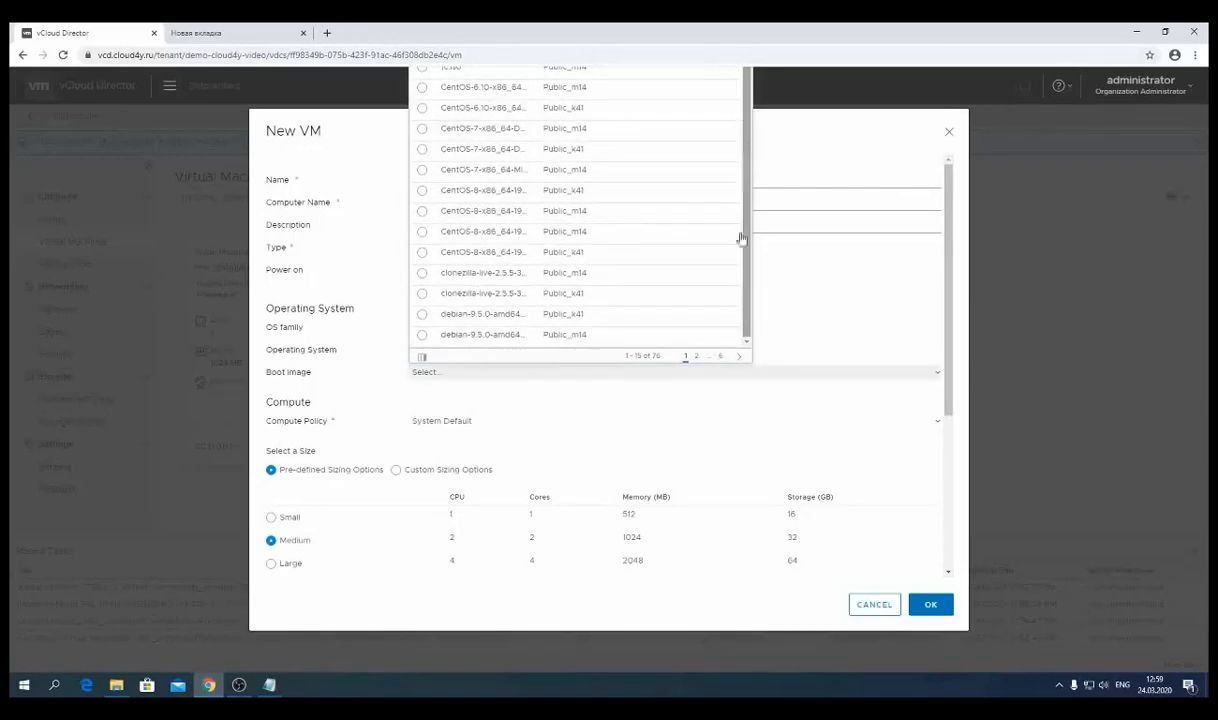
{"action": "left_click", "coordinate": [726, 421]}
{"action": "left_click", "coordinate": [540, 388]}
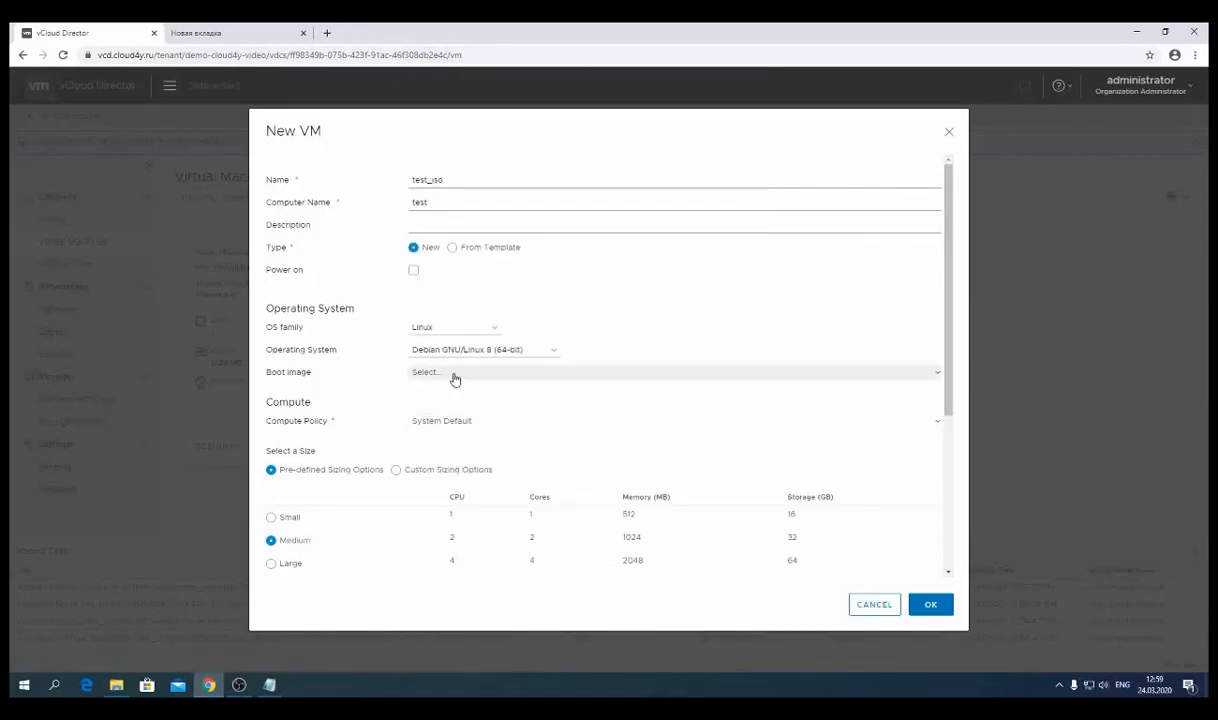
{"action": "left_click", "coordinate": [455, 379]}
{"action": "left_click", "coordinate": [486, 228]}
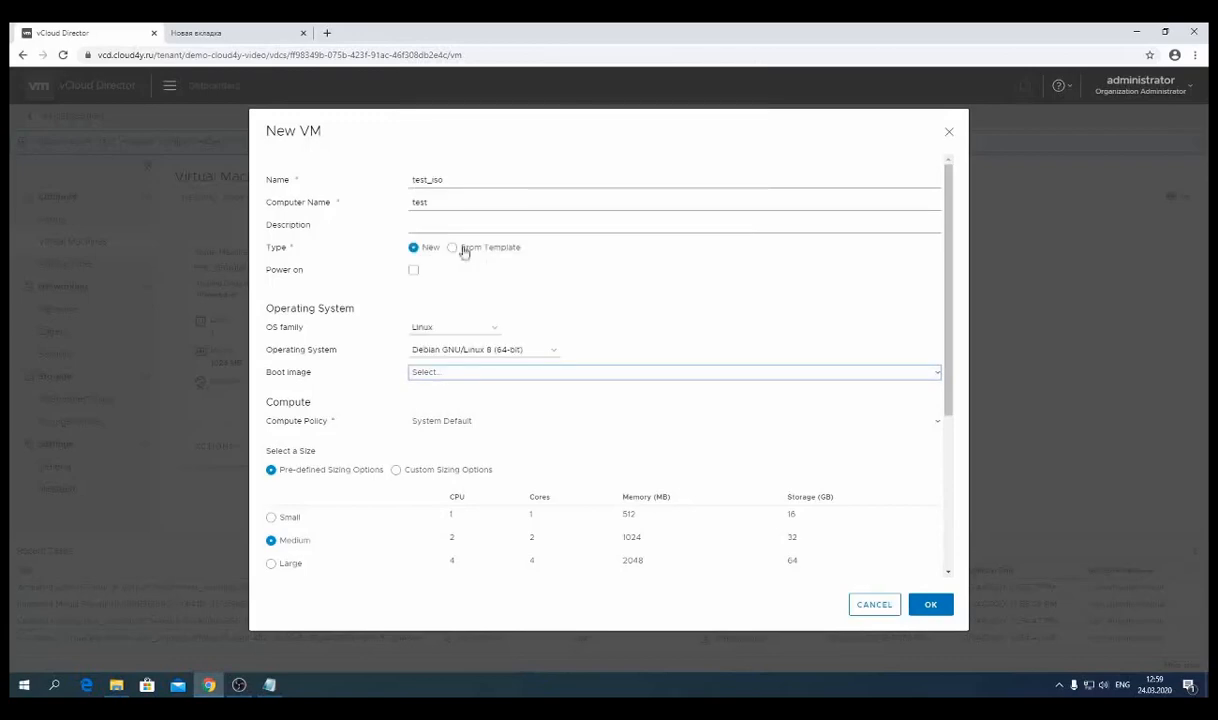
{"action": "left_click", "coordinate": [475, 355]}
{"action": "left_click", "coordinate": [585, 329]}
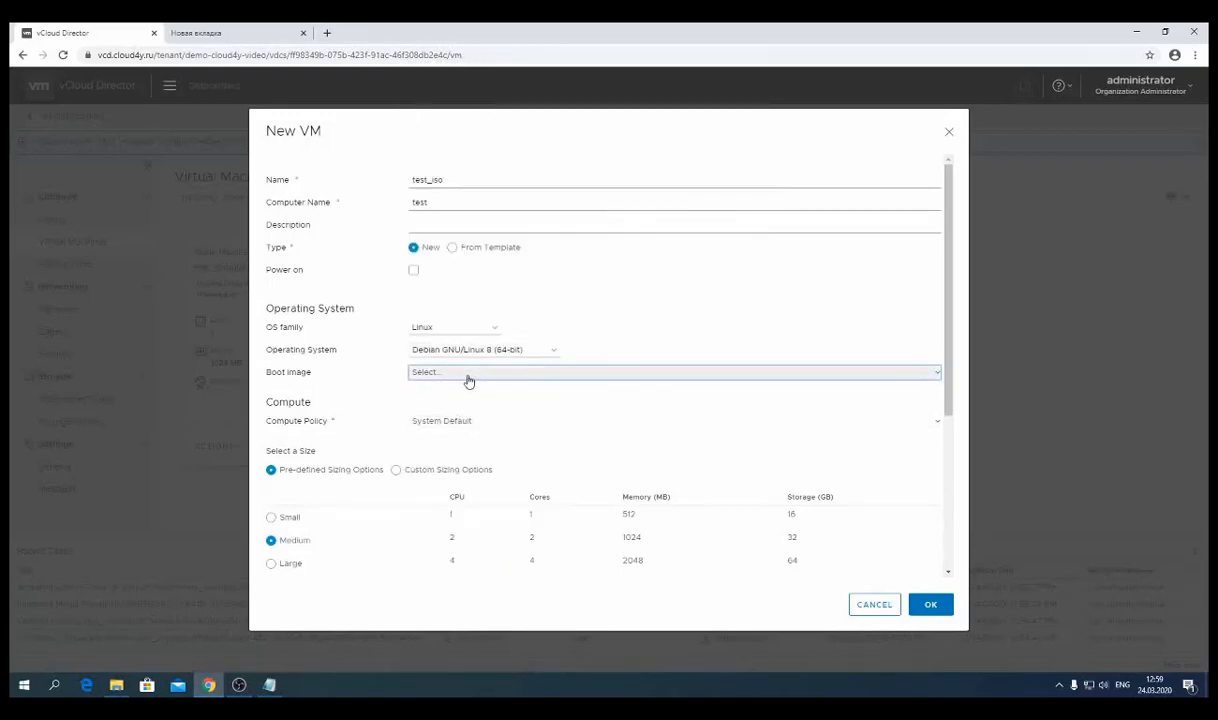
{"action": "scroll", "coordinate": [468, 381], "scroll_direction": "down", "scroll_amount": 2}
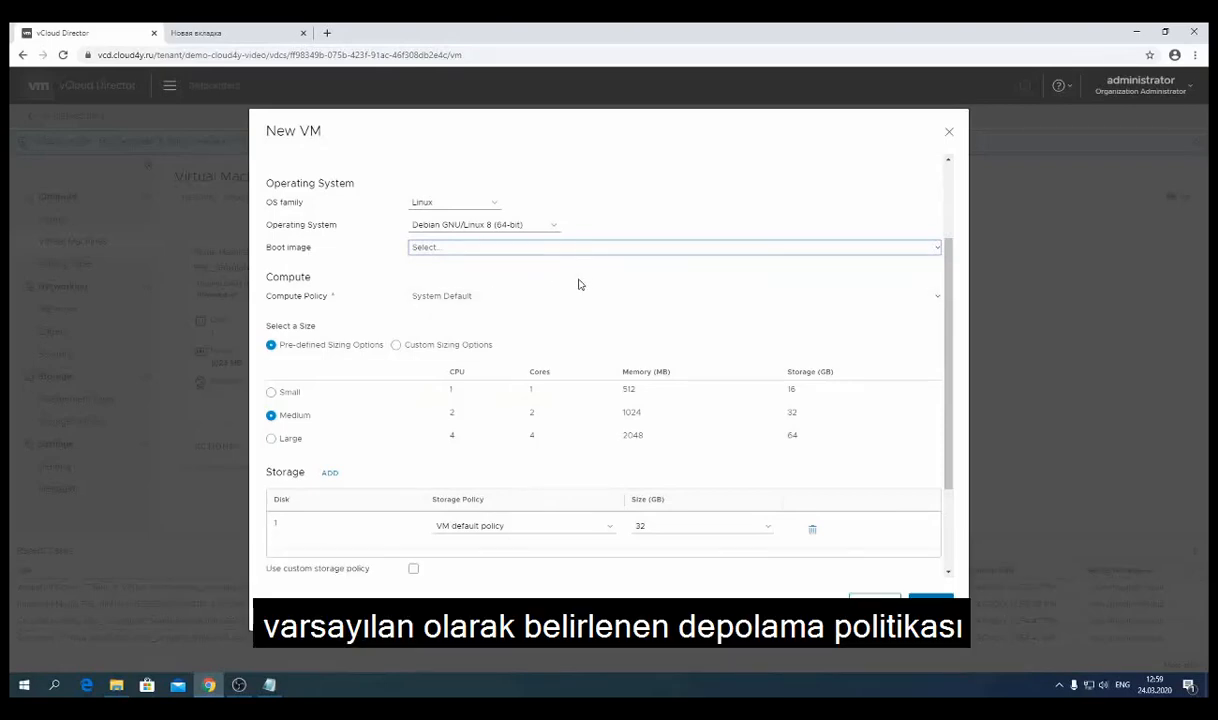
{"action": "left_click", "coordinate": [450, 298]}
{"action": "left_click", "coordinate": [452, 298]}
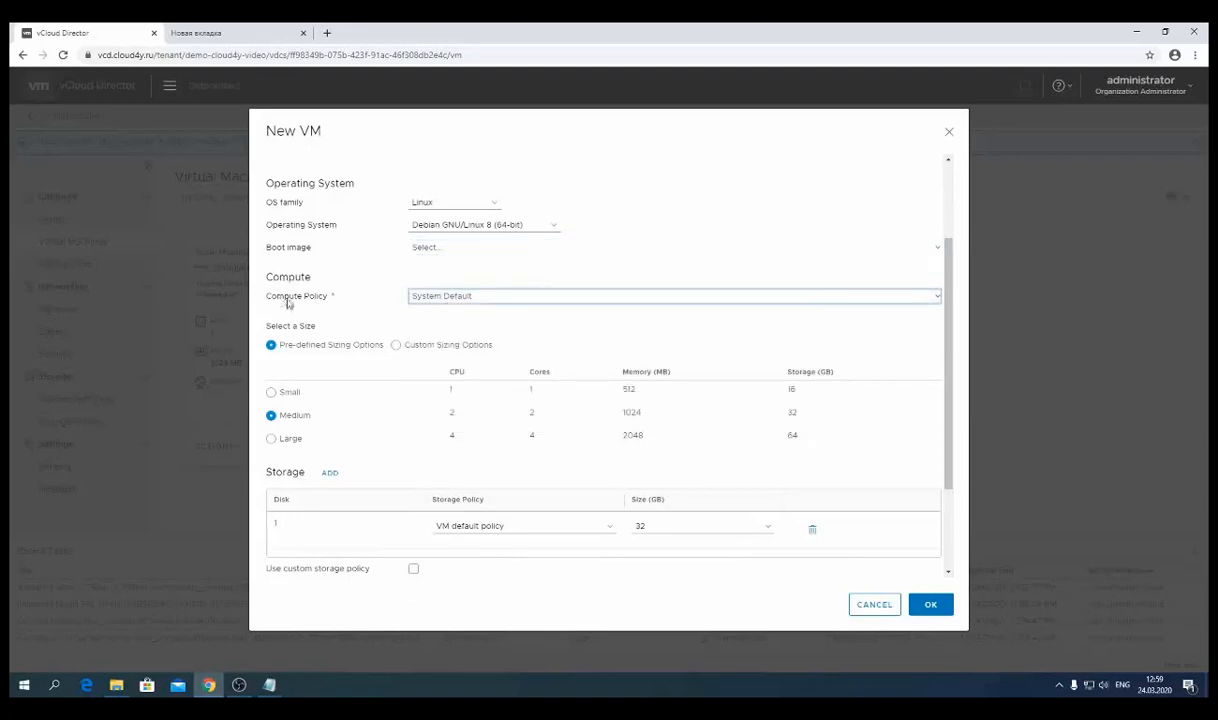
{"action": "scroll", "coordinate": [553, 399], "scroll_direction": "down", "scroll_amount": 1}
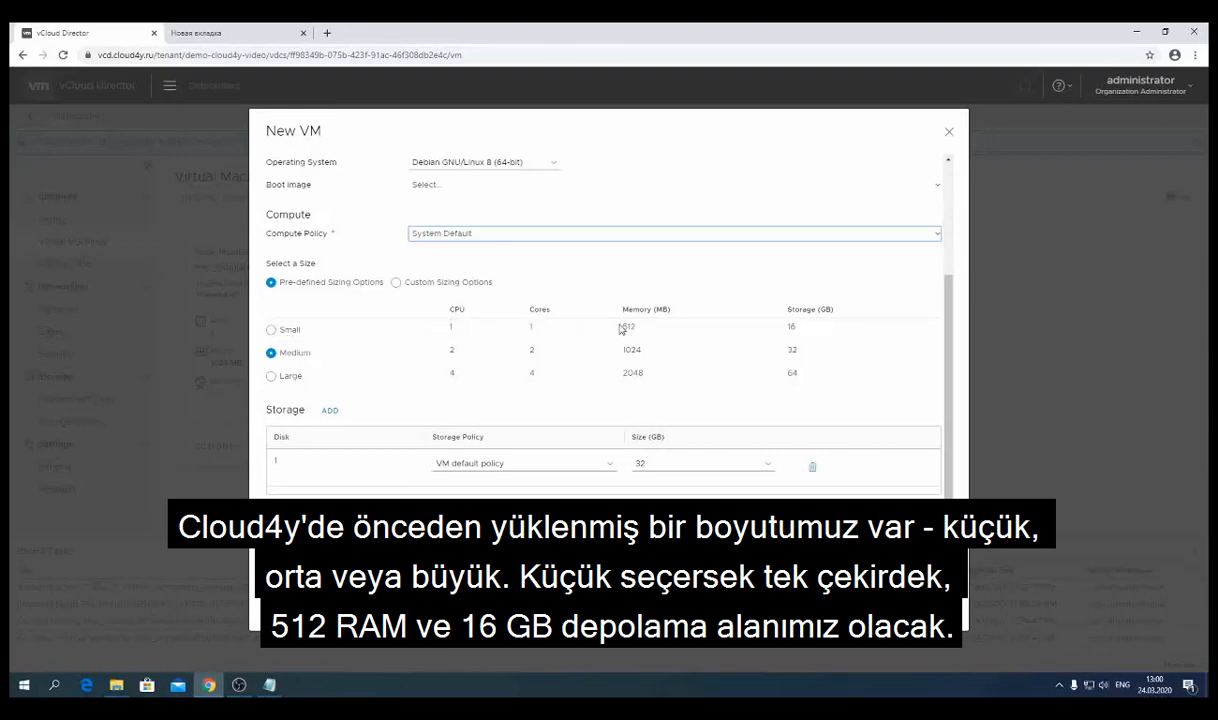
{"action": "double_click", "coordinate": [792, 326]}
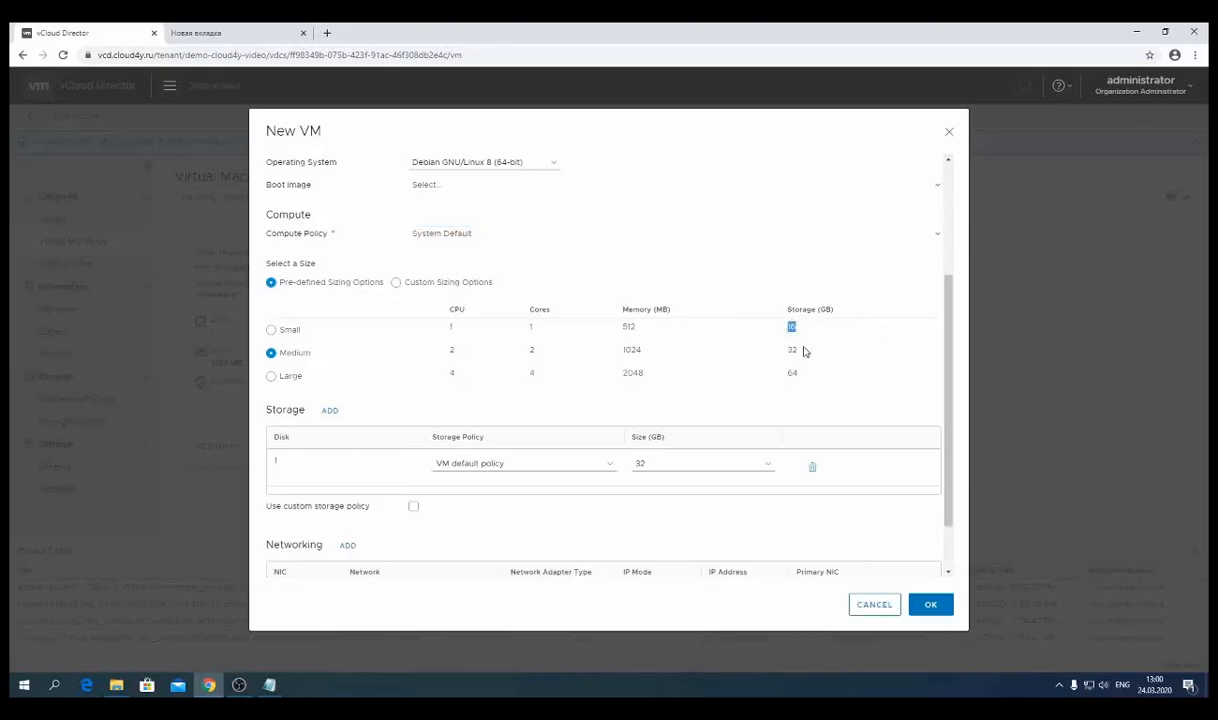
- Switch to custom sizing with 2 vCPUs and 1024 MB of memory
{"action": "left_click", "coordinate": [459, 288]}
{"action": "left_click", "coordinate": [428, 312]}
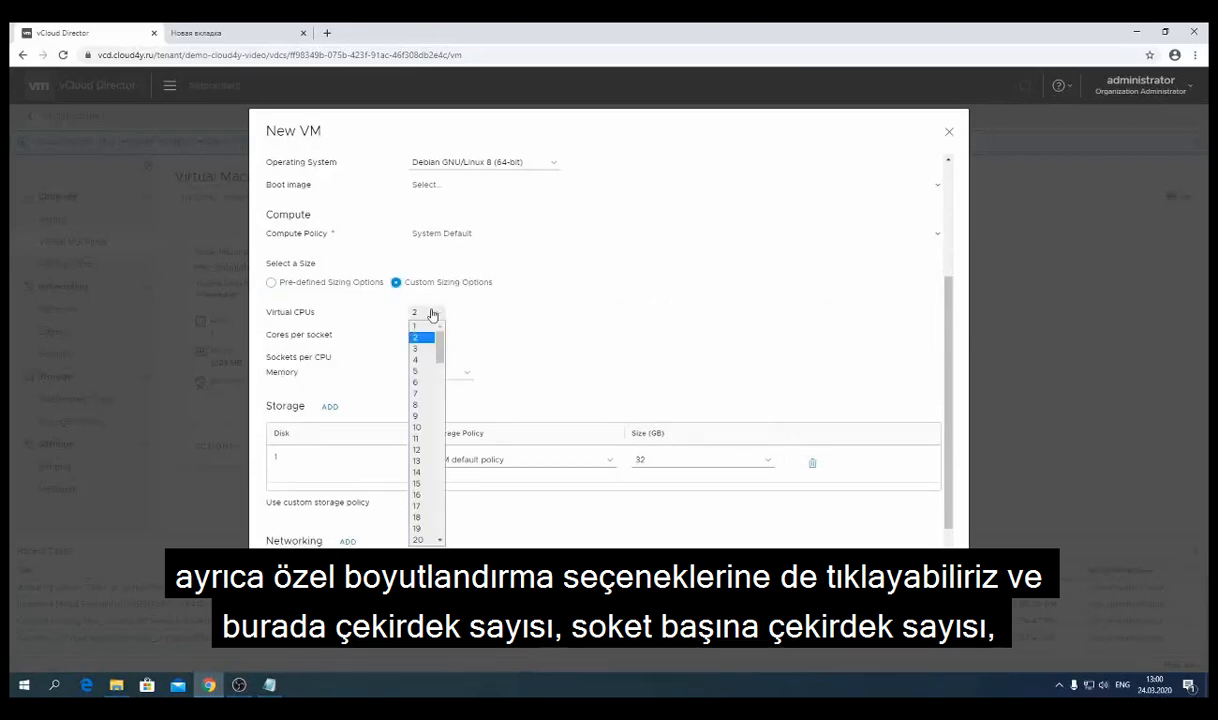
{"action": "left_click", "coordinate": [427, 338]}
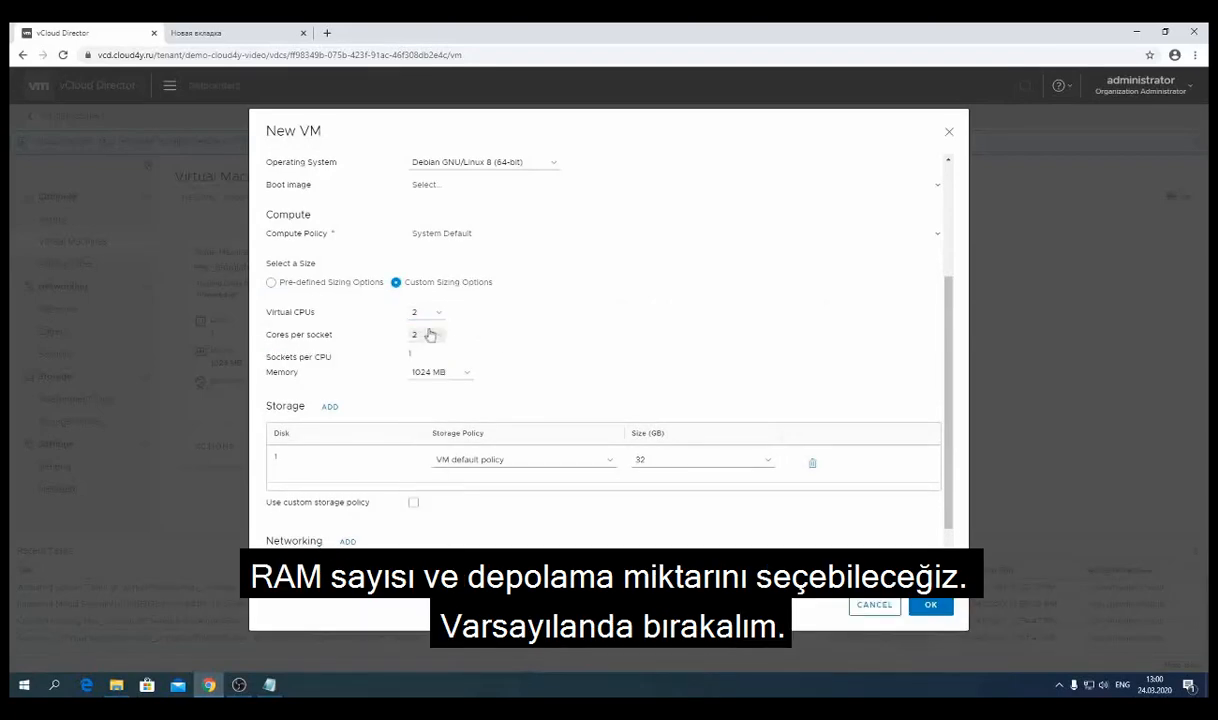
{"action": "left_click", "coordinate": [448, 373]}
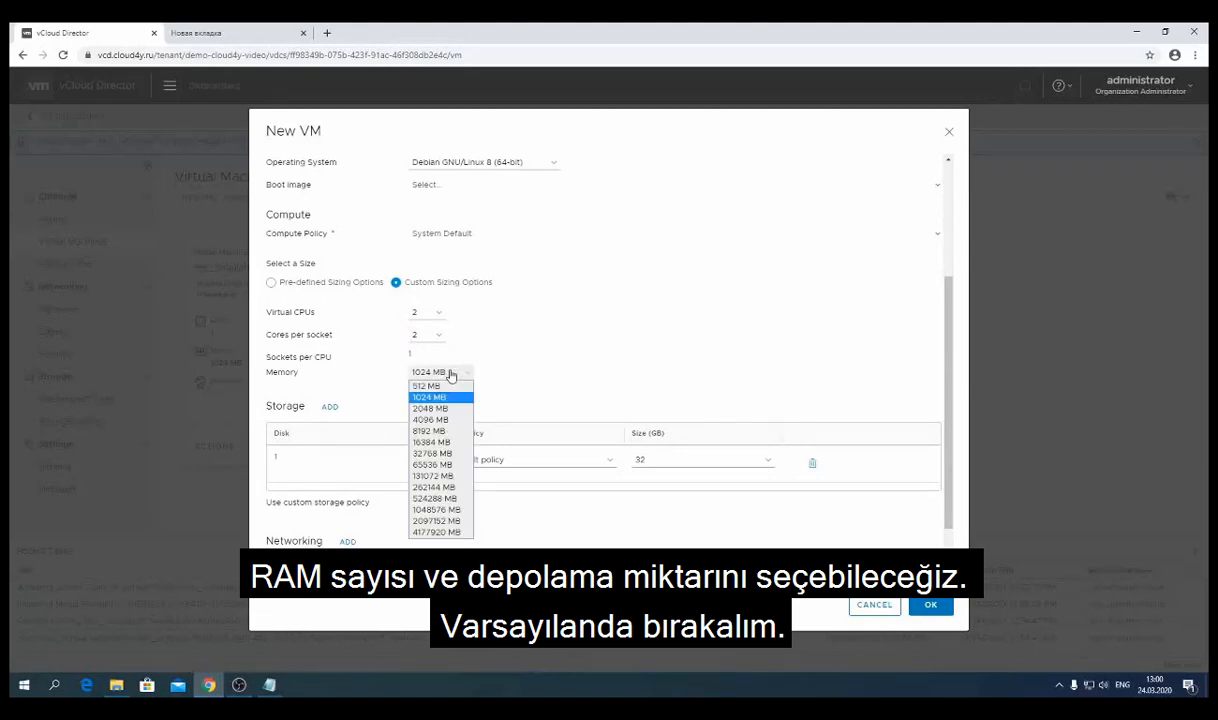
{"action": "left_click", "coordinate": [451, 373]}
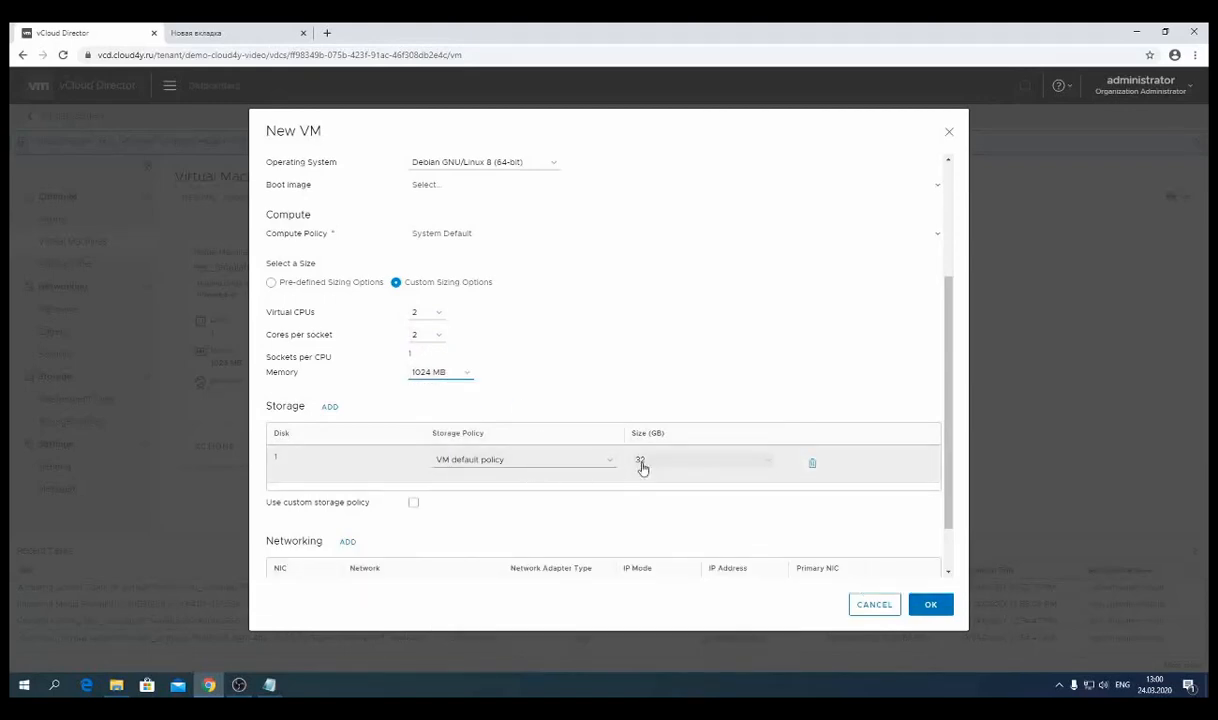
- Keep the VM default storage policy for the disk
{"action": "scroll", "coordinate": [652, 416], "scroll_direction": "down", "scroll_amount": 2}
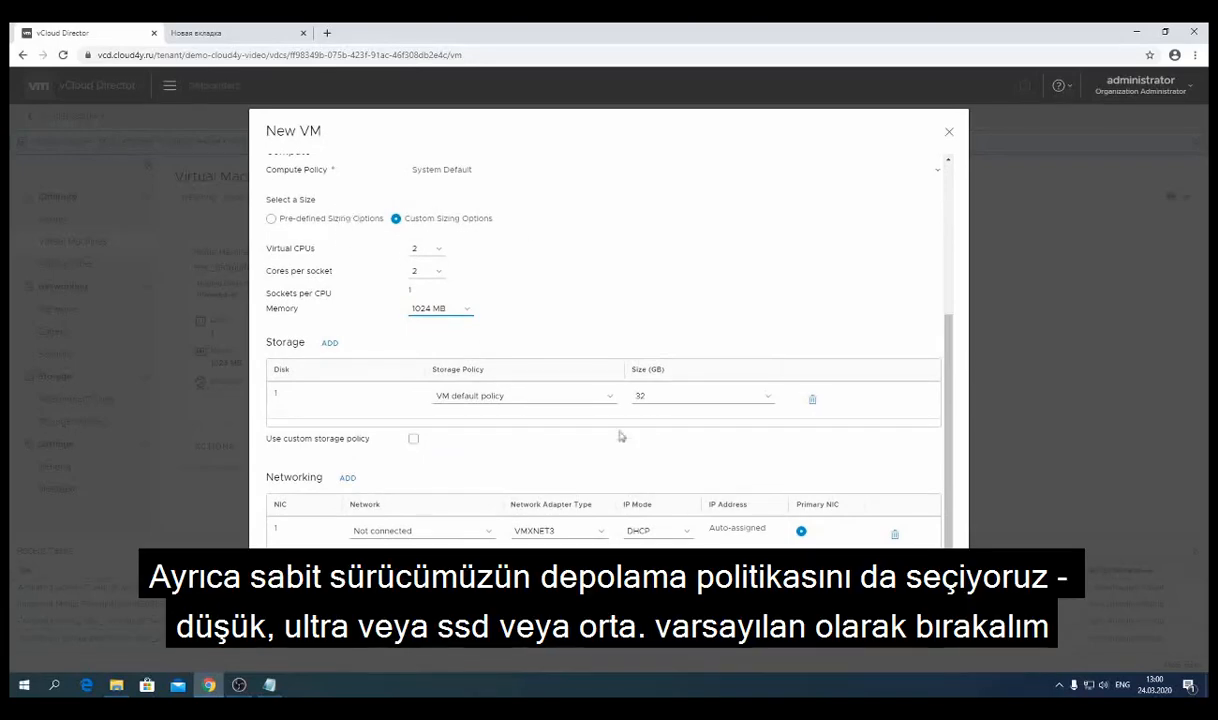
{"action": "left_click", "coordinate": [545, 397]}
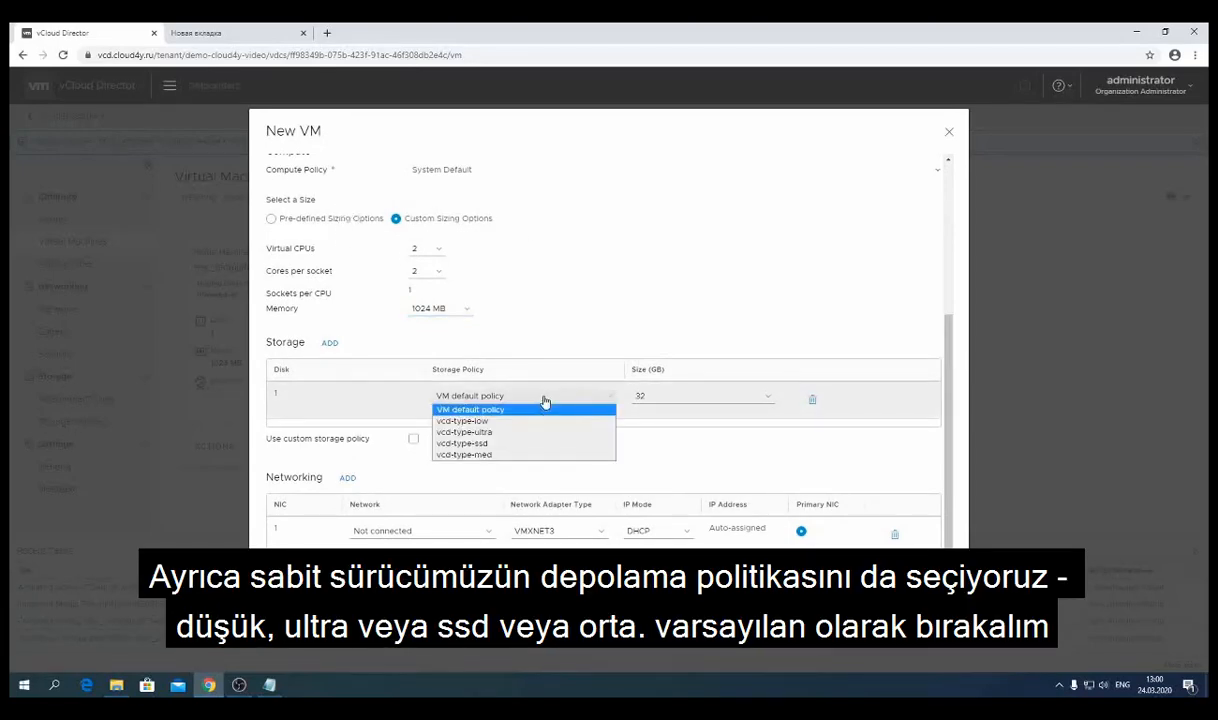
{"action": "left_click", "coordinate": [545, 401]}
{"action": "left_click", "coordinate": [545, 401]}
{"action": "left_click", "coordinate": [569, 469]}
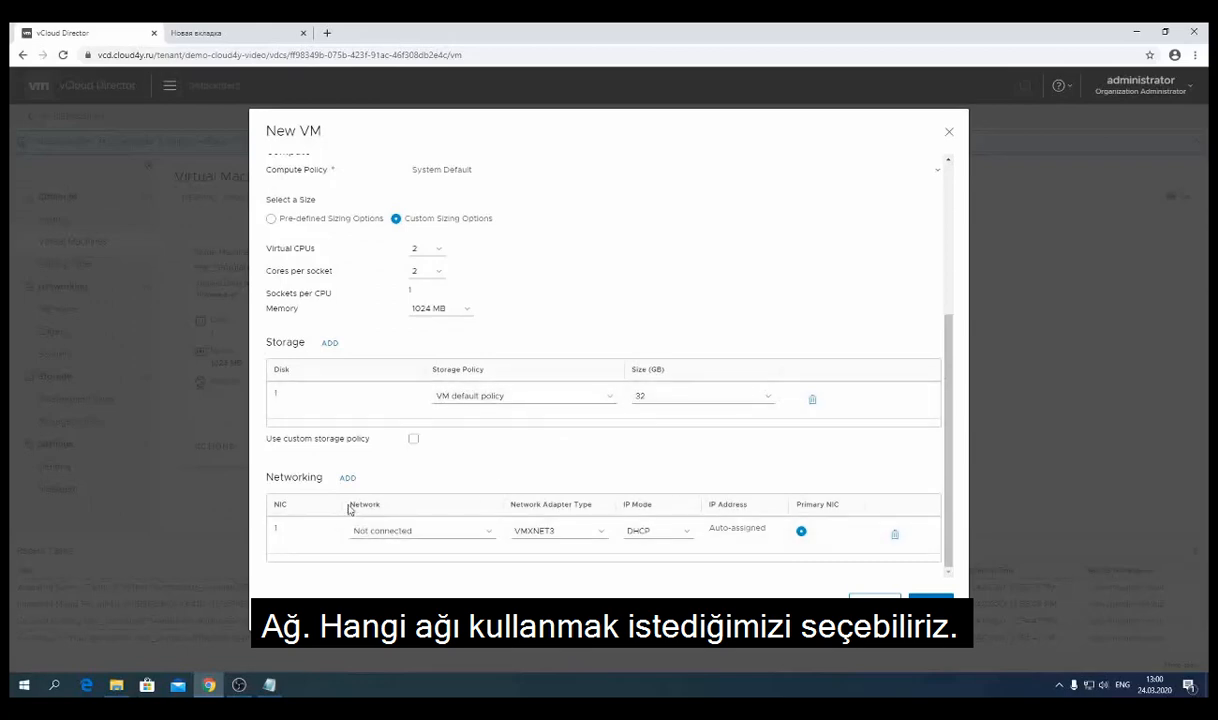
- Connect NIC 1 to demo-cloud4y-video_LAN via VMXNET3 and IP Pool, then create test_iso
{"action": "left_click", "coordinate": [440, 533]}
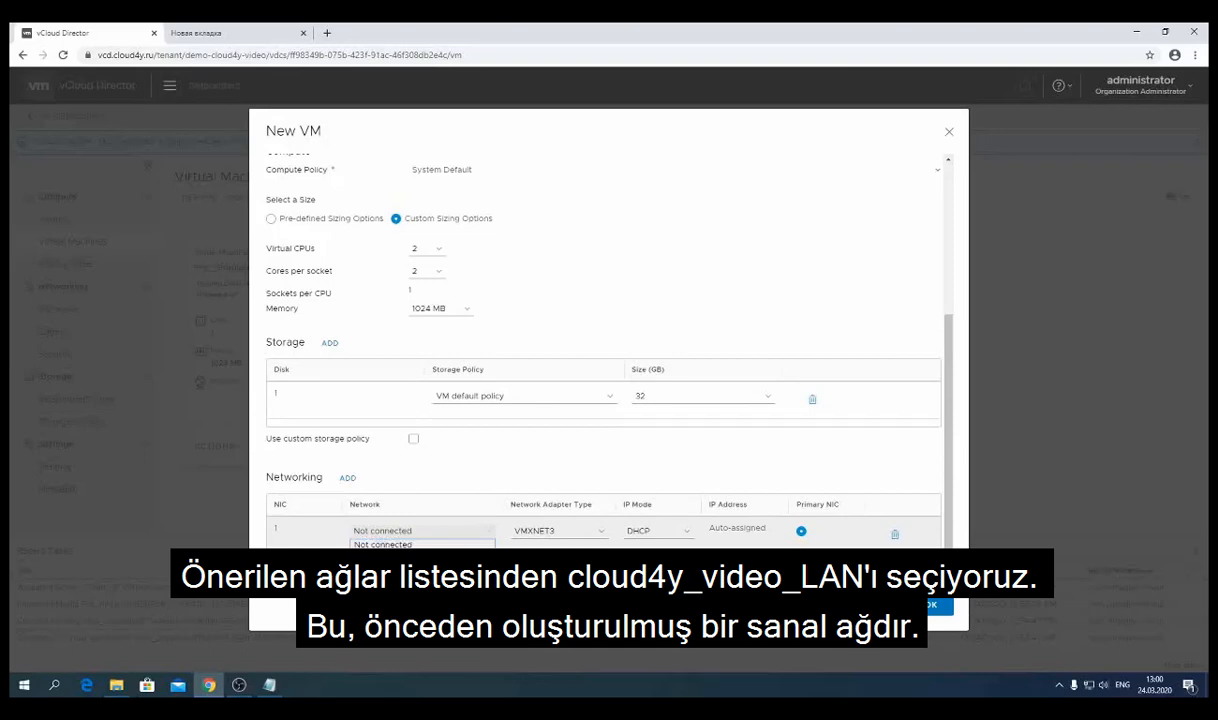
{"action": "left_click", "coordinate": [440, 558]}
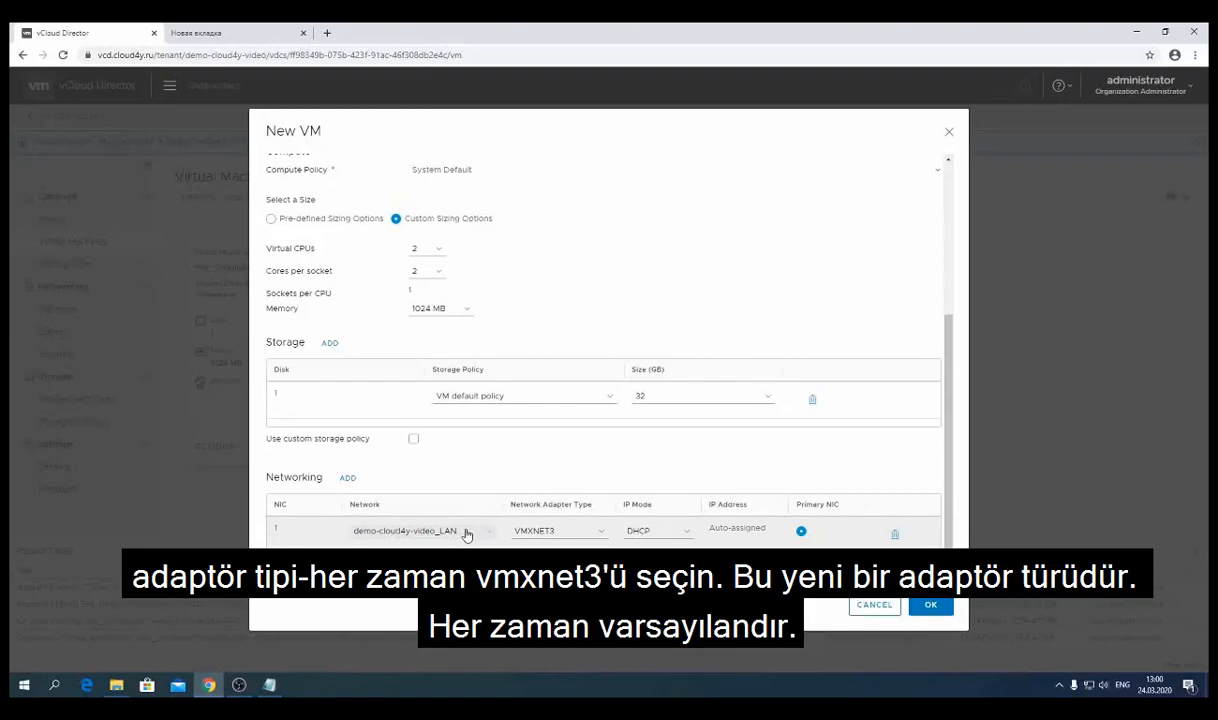
{"action": "left_click", "coordinate": [582, 535]}
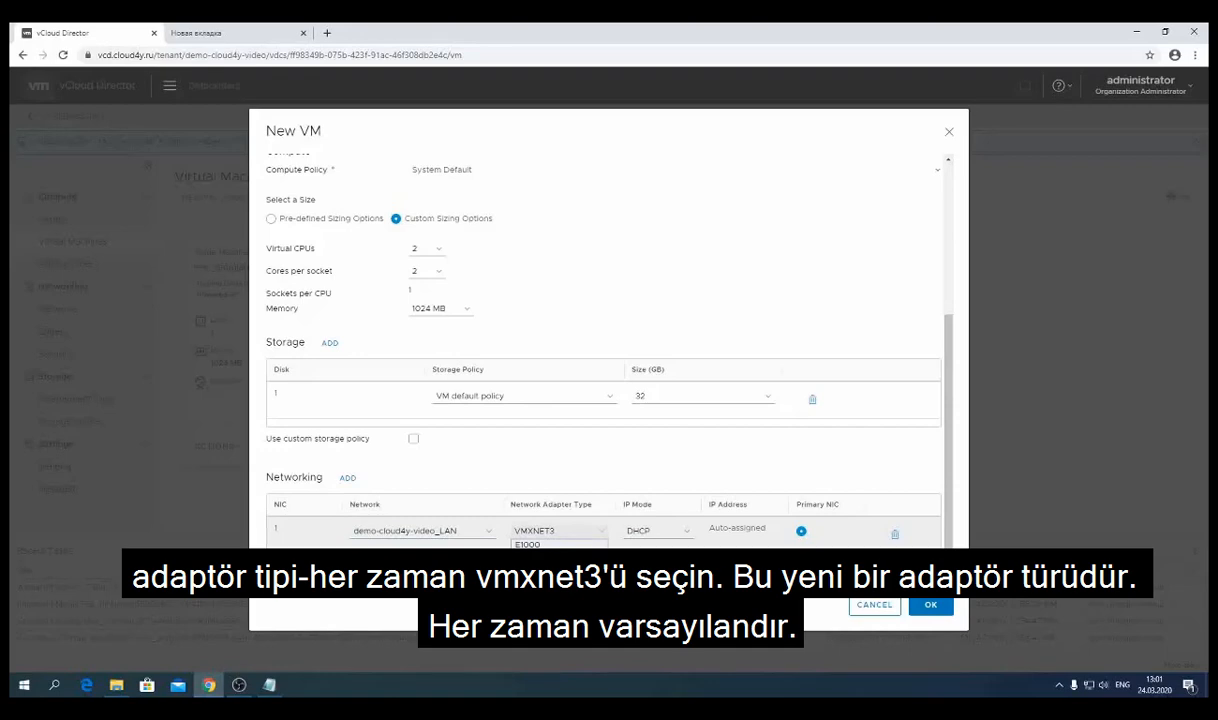
{"action": "left_click", "coordinate": [545, 567]}
{"action": "left_click", "coordinate": [681, 533]}
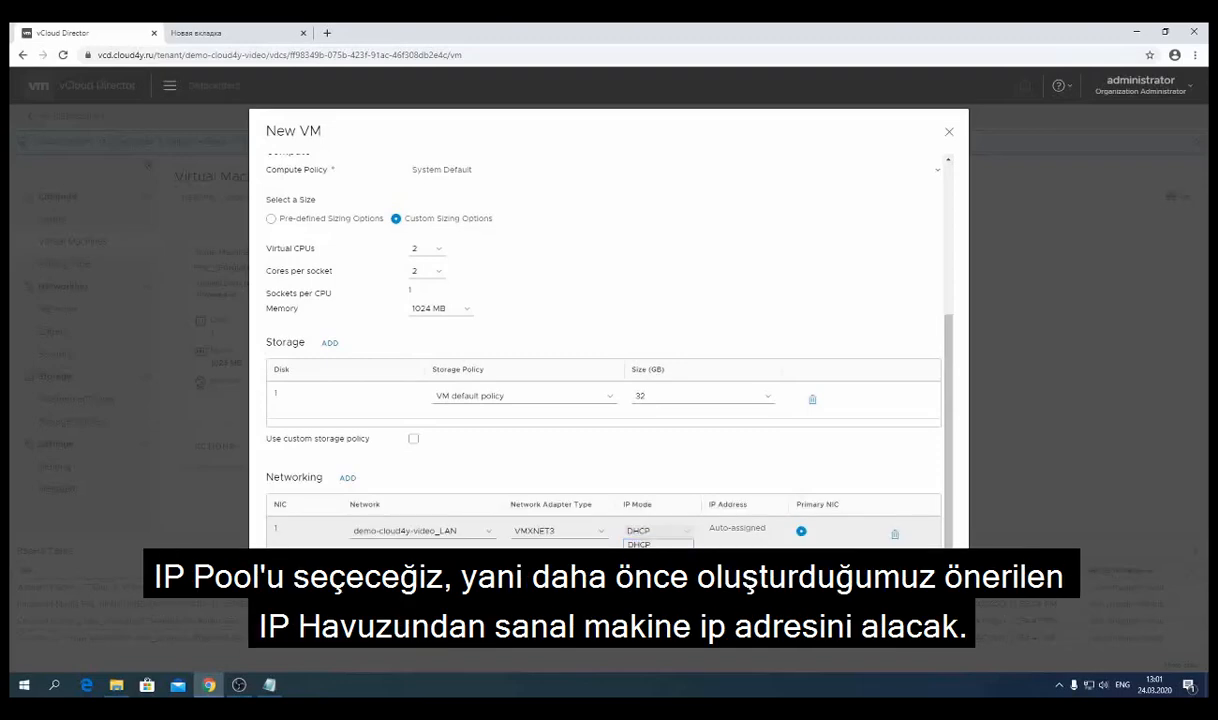
{"action": "left_click", "coordinate": [656, 567]}
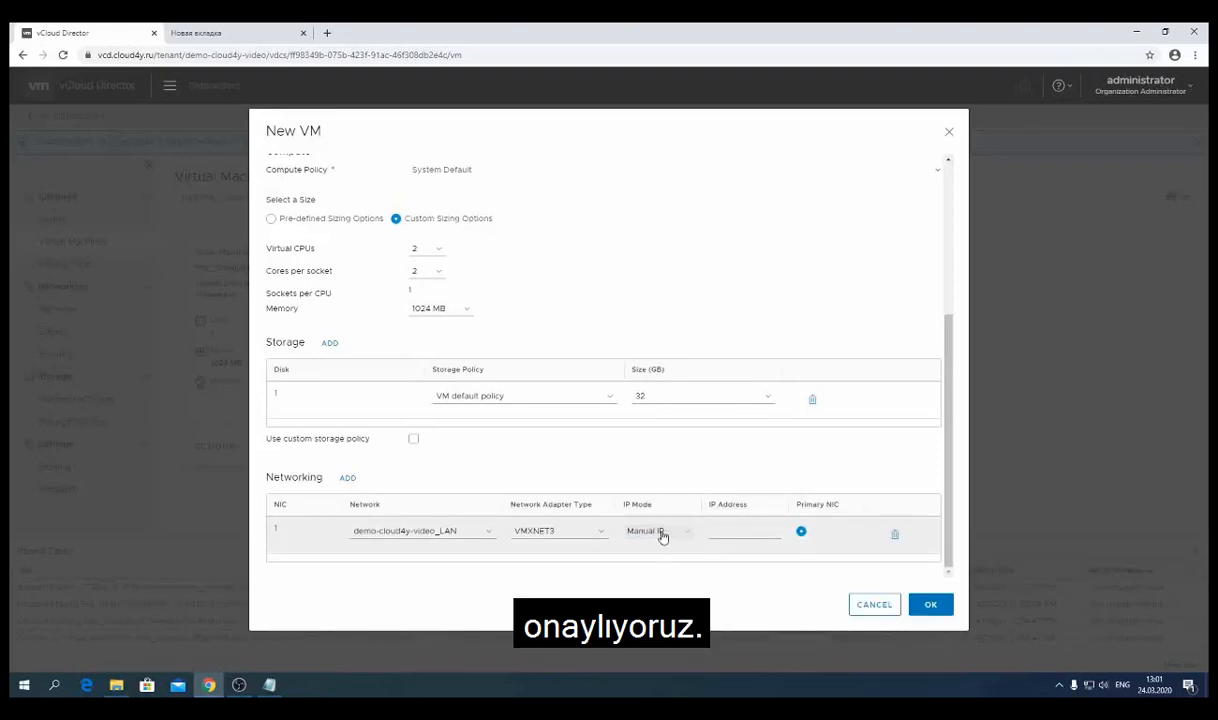
{"action": "left_click", "coordinate": [668, 533]}
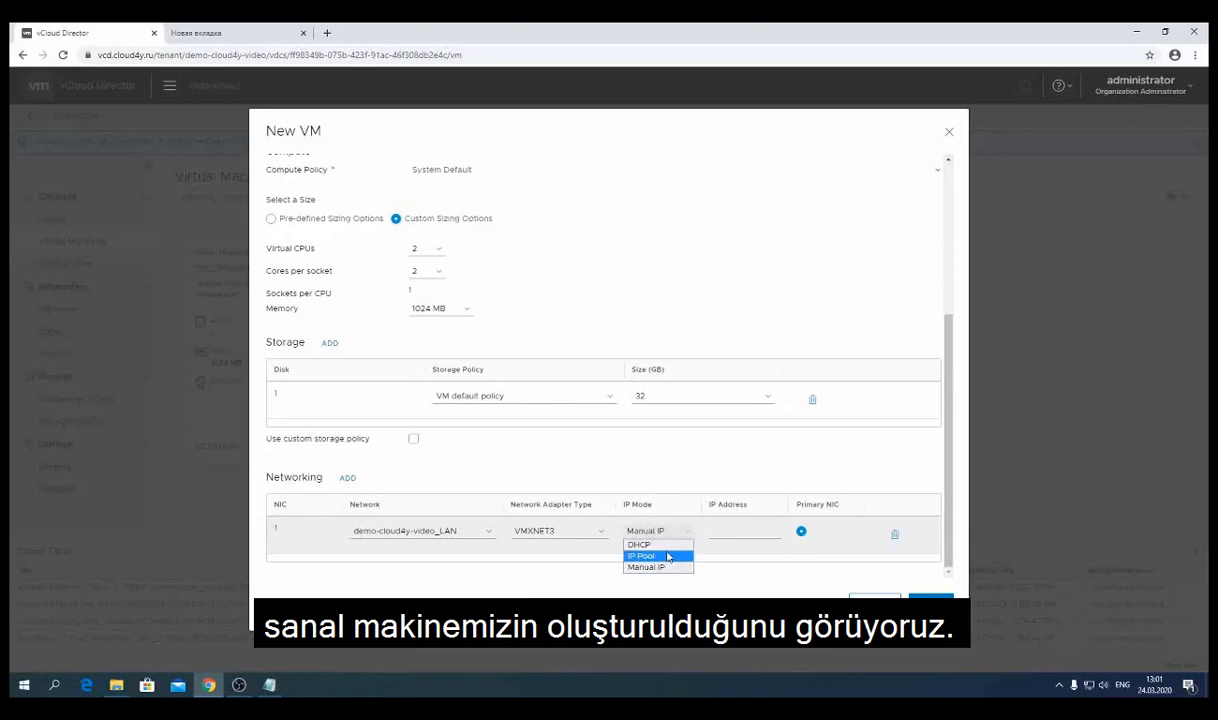
{"action": "left_click", "coordinate": [668, 556]}
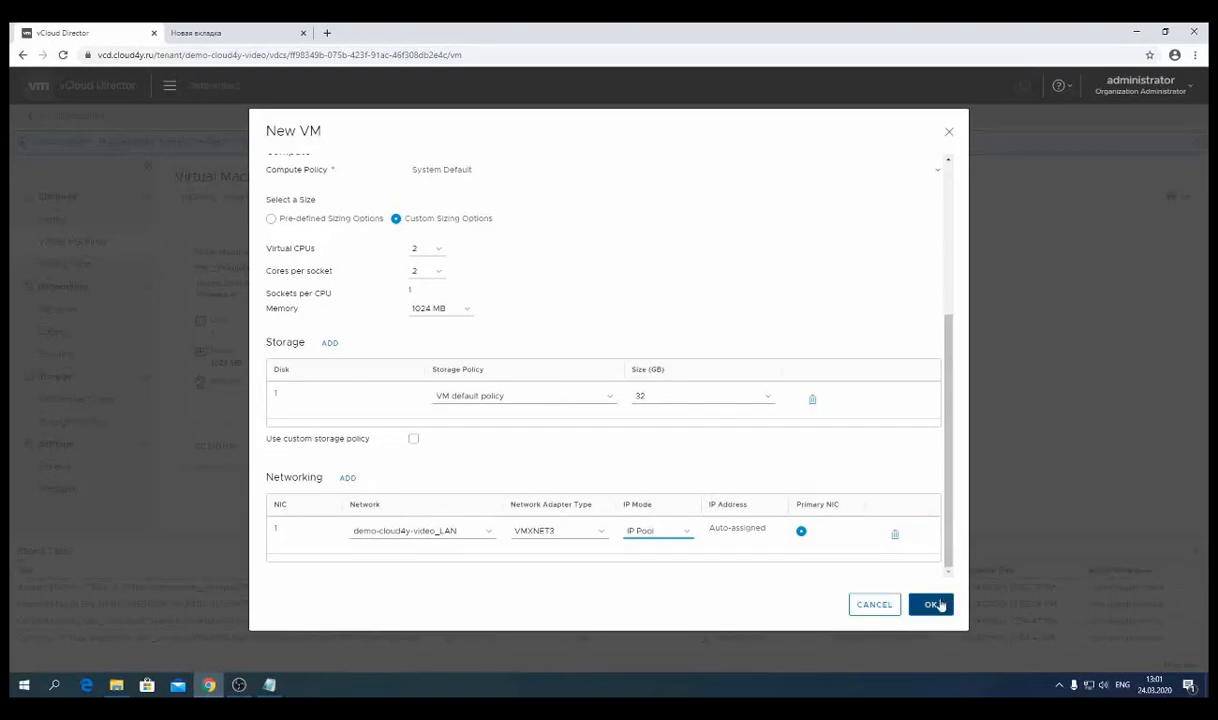
{"action": "left_click", "coordinate": [932, 605]}
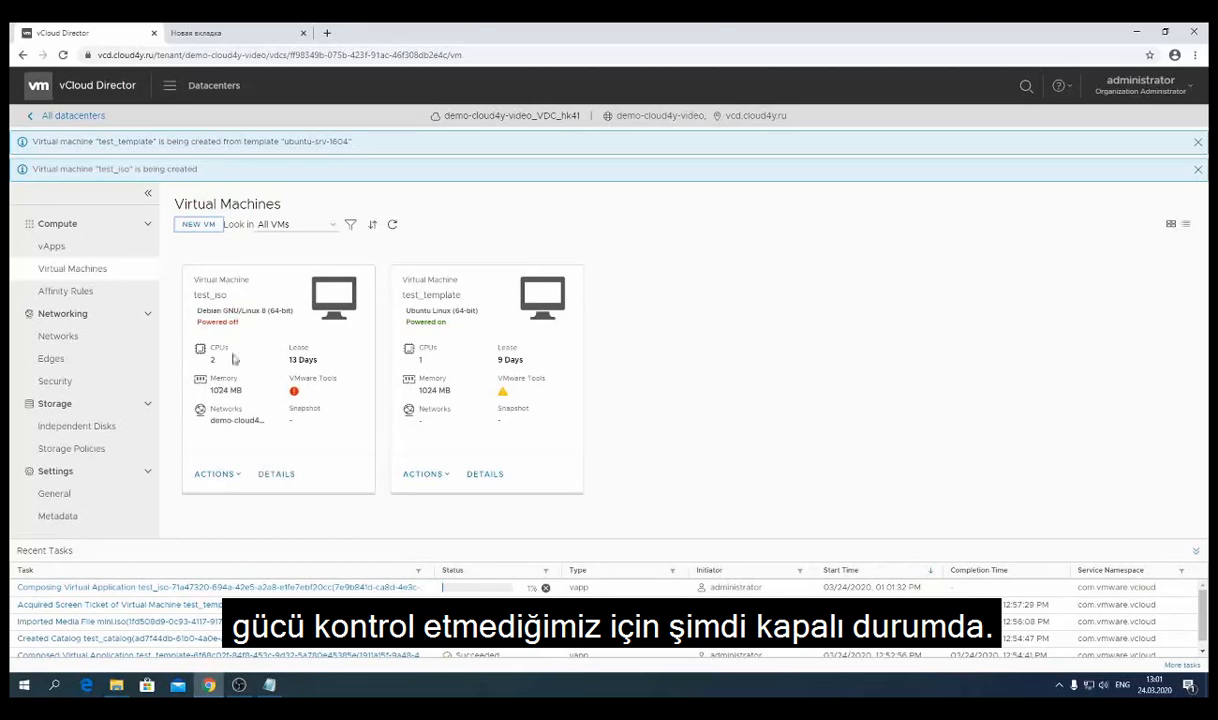
- Review test_iso's Powered off status, CPU count and memory size
{"action": "double_click", "coordinate": [224, 321]}
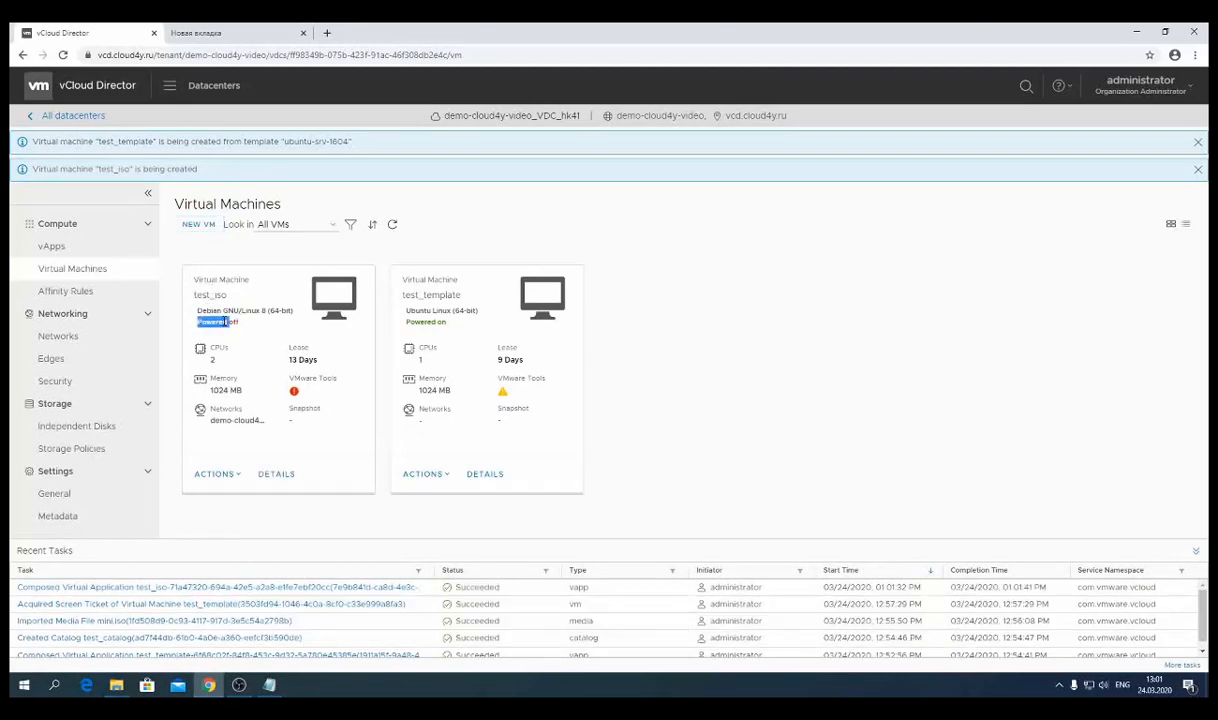
{"action": "triple_click", "coordinate": [228, 322]}
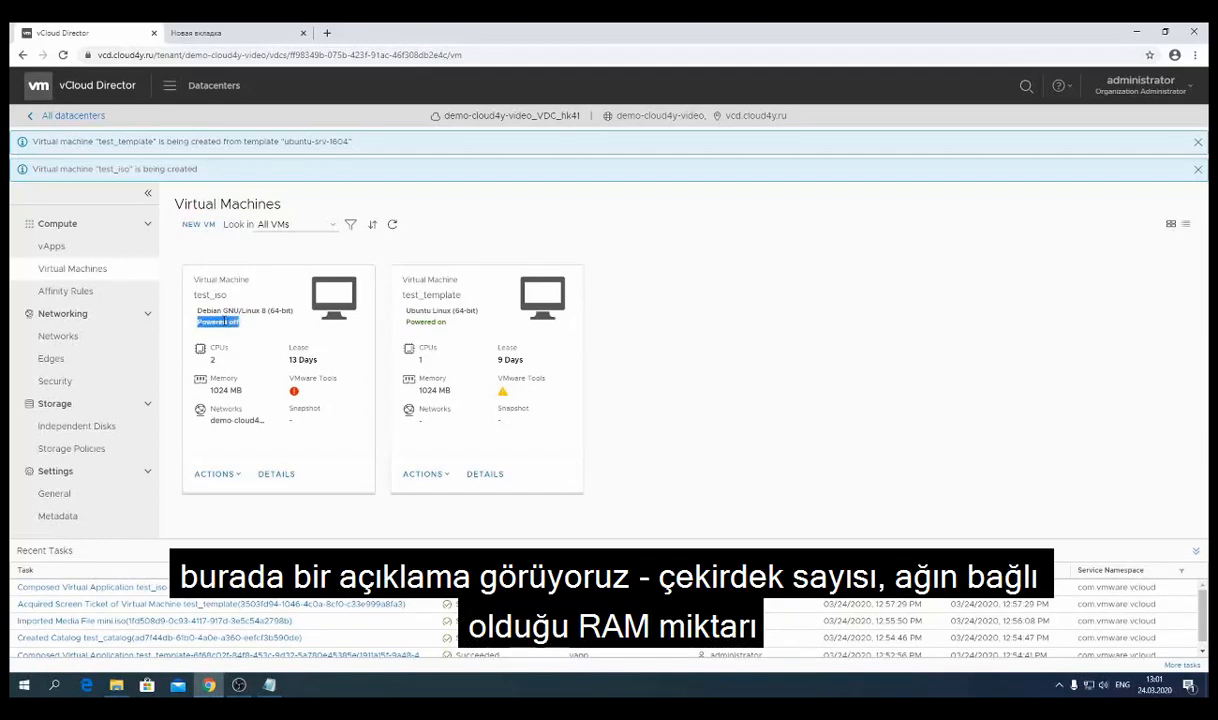
{"action": "double_click", "coordinate": [212, 358]}
{"action": "double_click", "coordinate": [219, 390]}
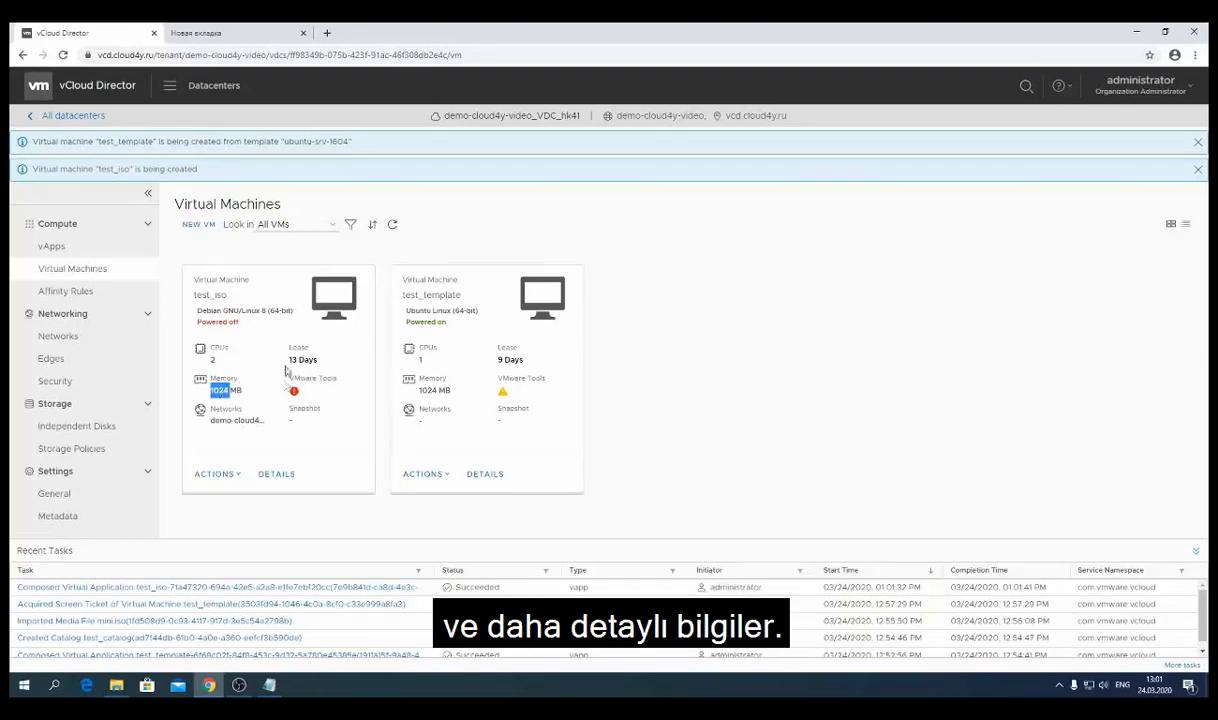
- Bring up the actions menu on the test_iso card
{"action": "left_click", "coordinate": [238, 475]}
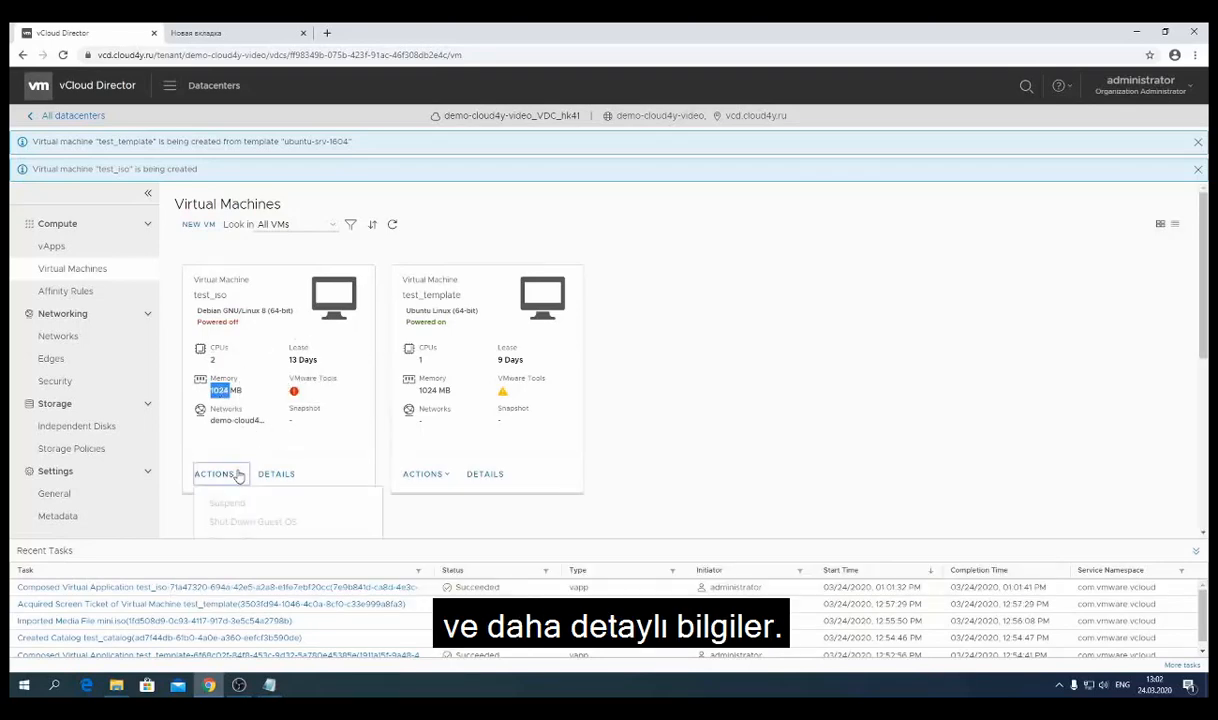
{"action": "left_click", "coordinate": [855, 364]}
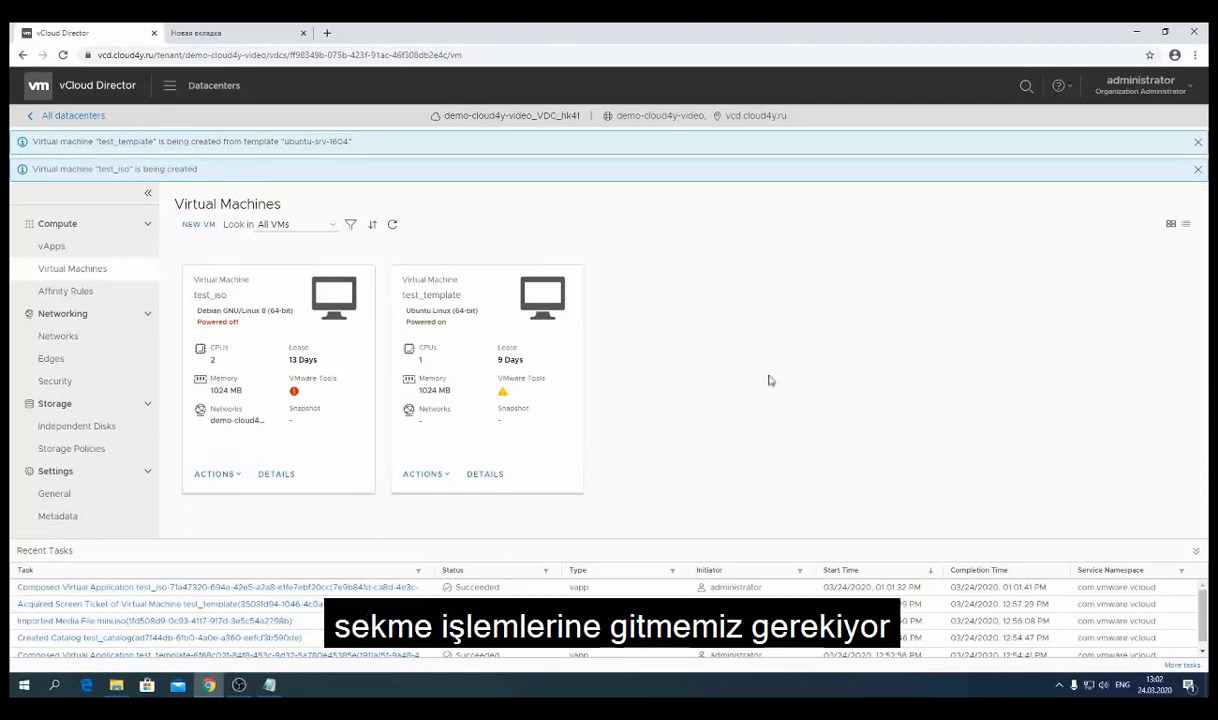
{"action": "left_click", "coordinate": [220, 475]}
{"action": "scroll", "coordinate": [303, 437], "scroll_direction": "down", "scroll_amount": 3}
- Insert mini.iso, found by filtering catalogs for 'test', into test_iso's CD drive
{"action": "left_click", "coordinate": [303, 437]}
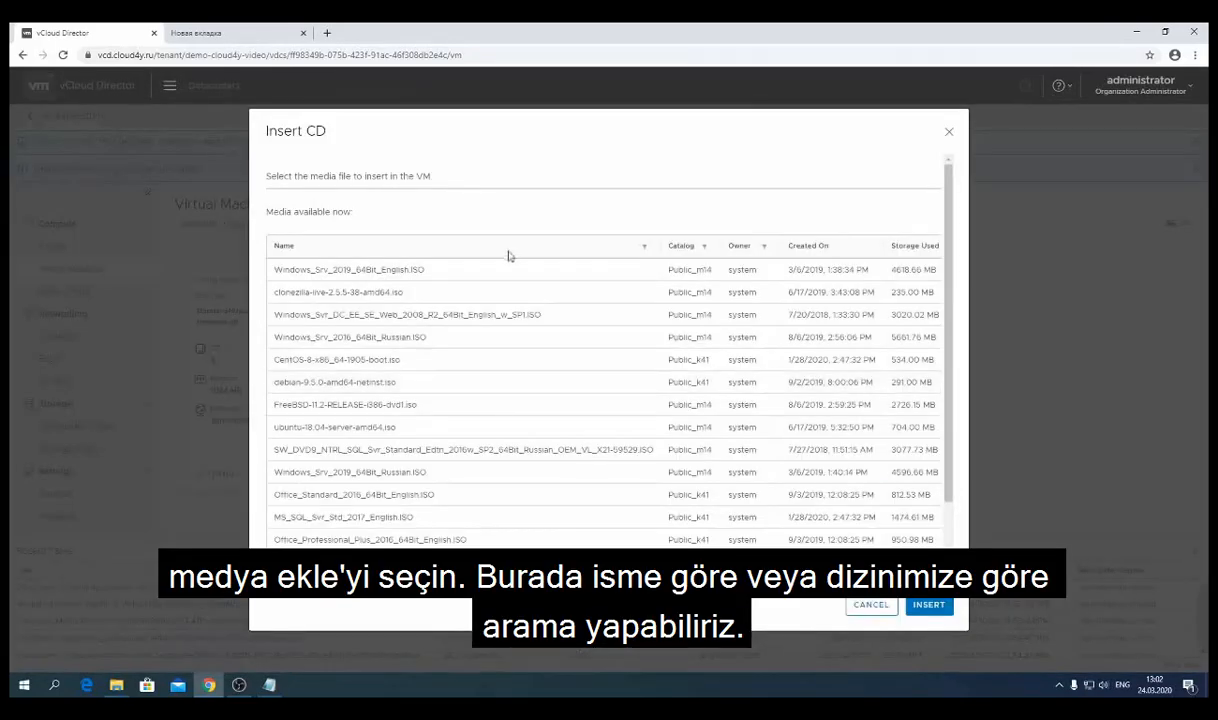
{"action": "left_click", "coordinate": [705, 247]}
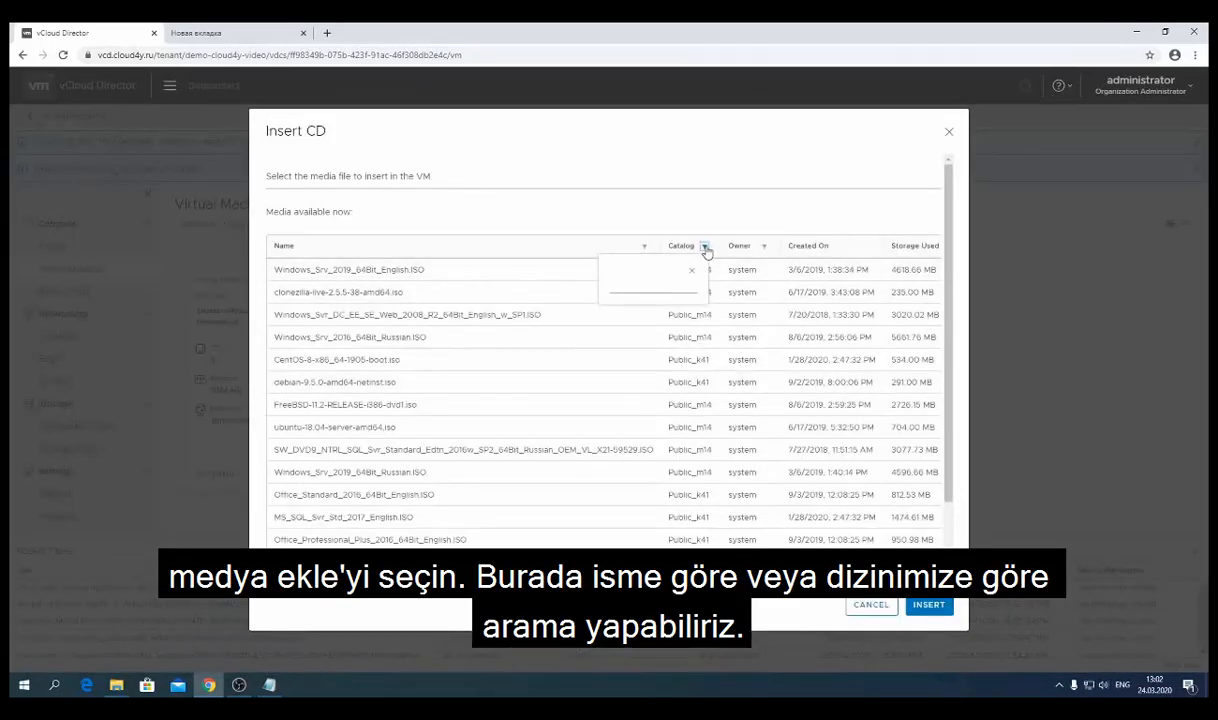
{"action": "left_click", "coordinate": [646, 247]}
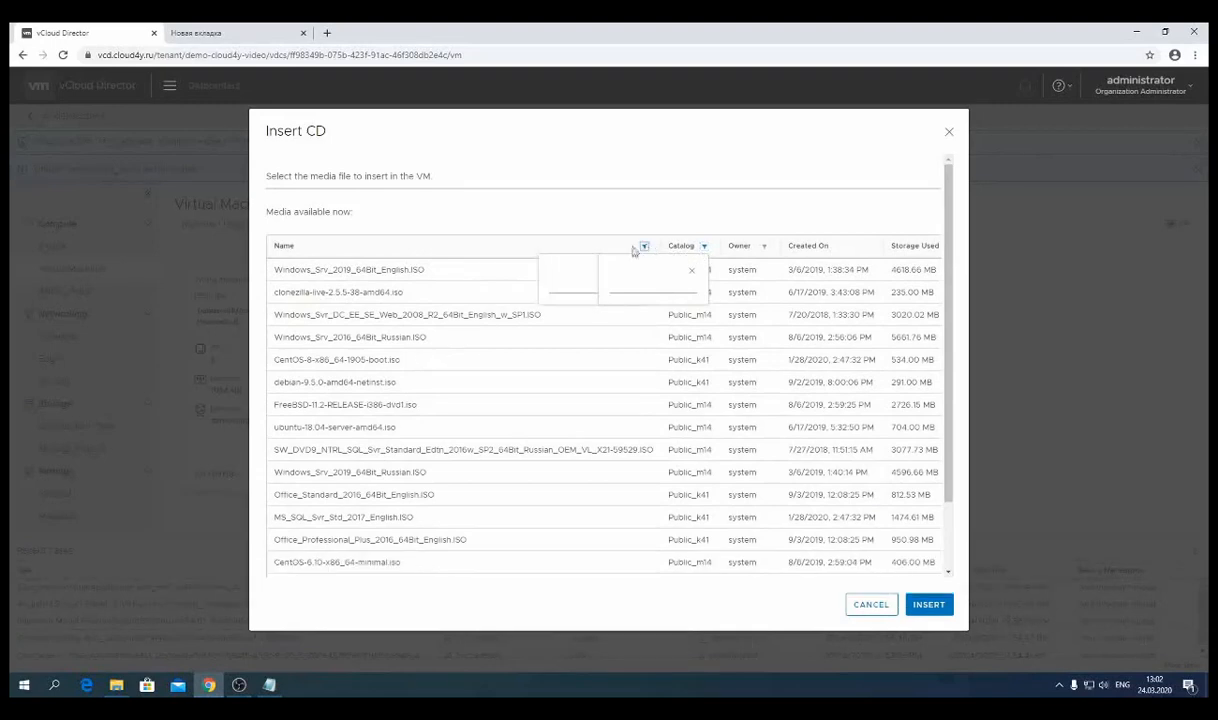
{"action": "left_click", "coordinate": [703, 246]}
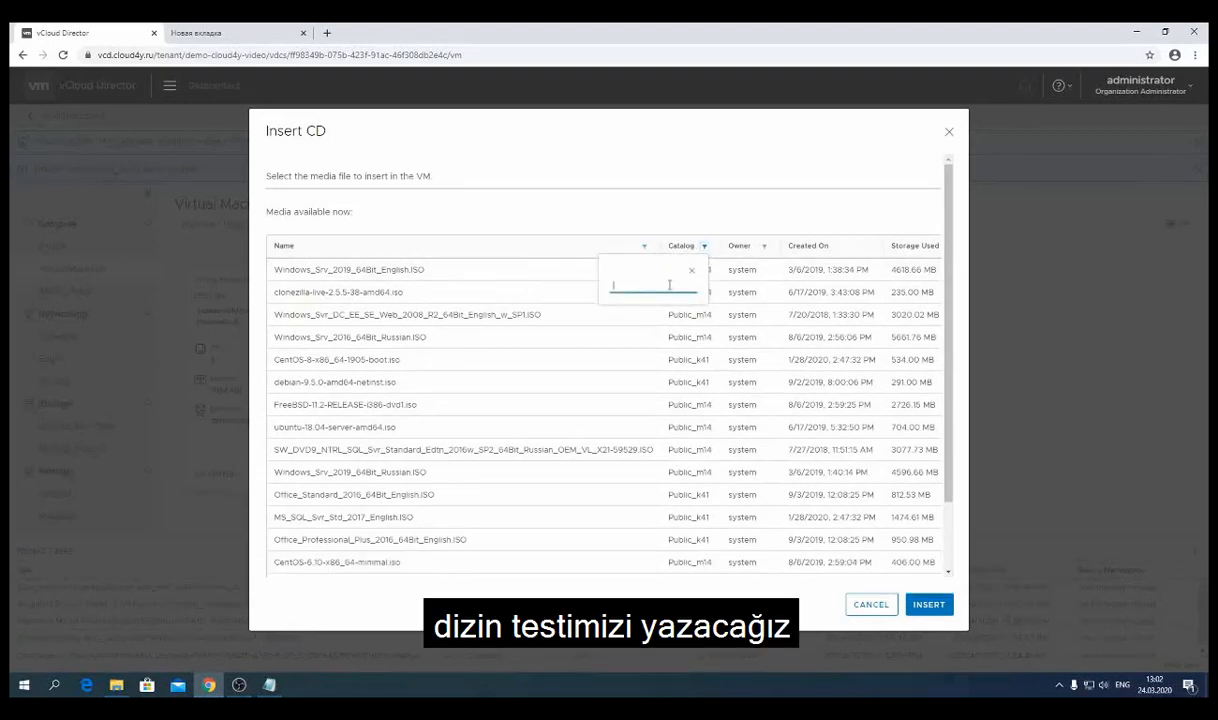
{"action": "type", "text": "test"}
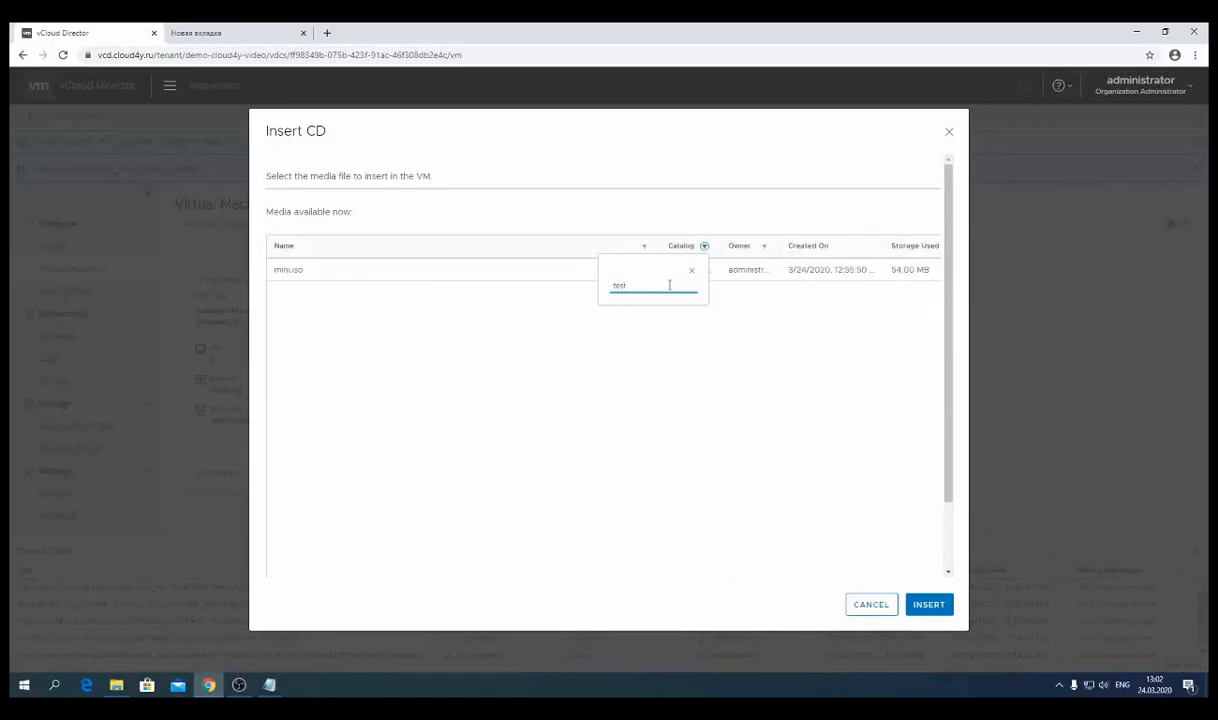
{"action": "left_click", "coordinate": [694, 270]}
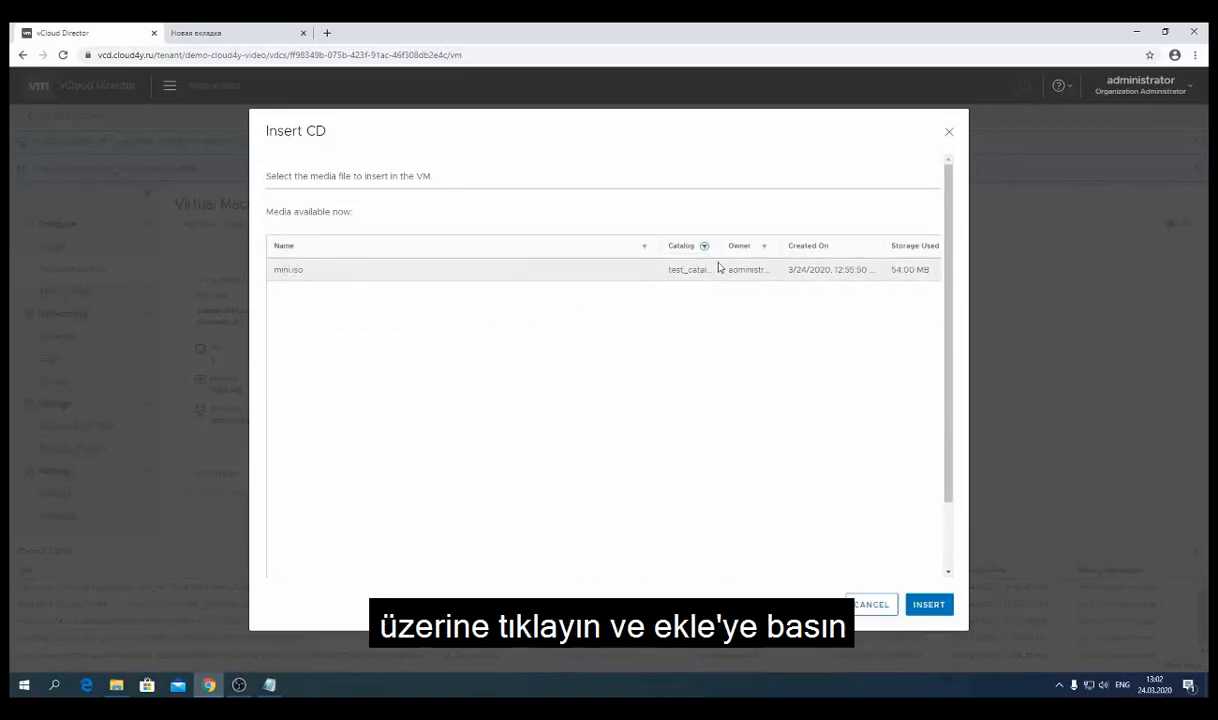
{"action": "left_click", "coordinate": [289, 277]}
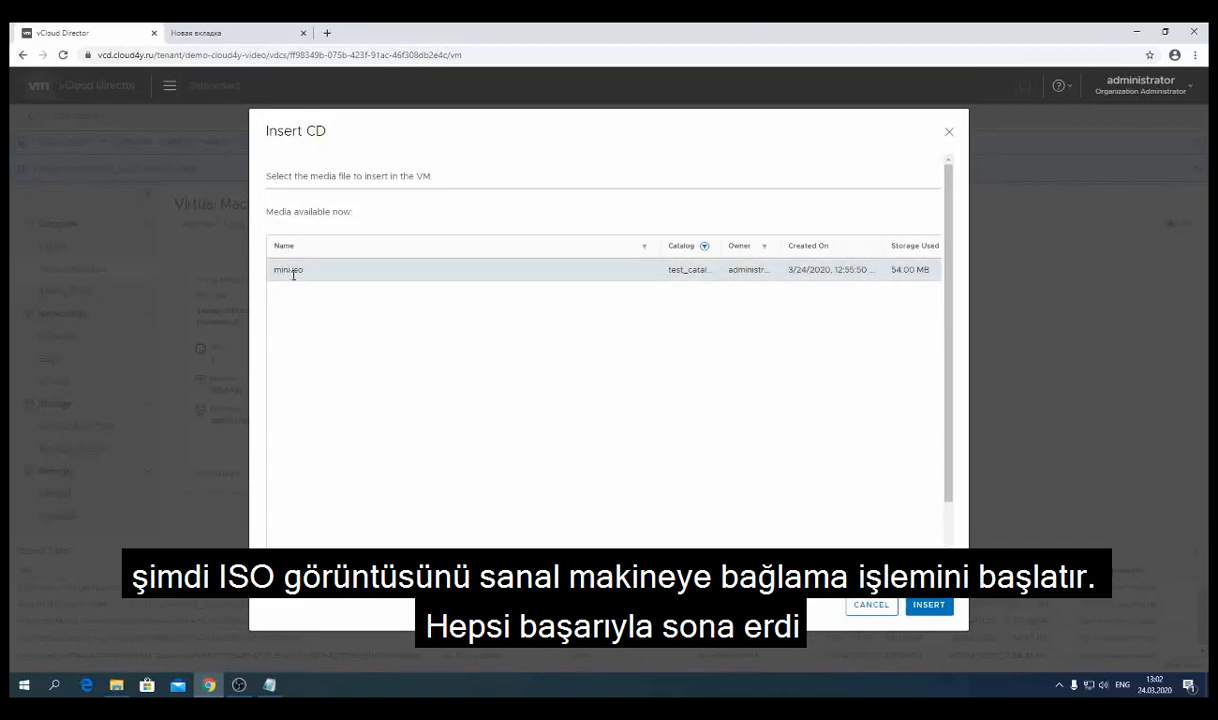
{"action": "left_click", "coordinate": [929, 606]}
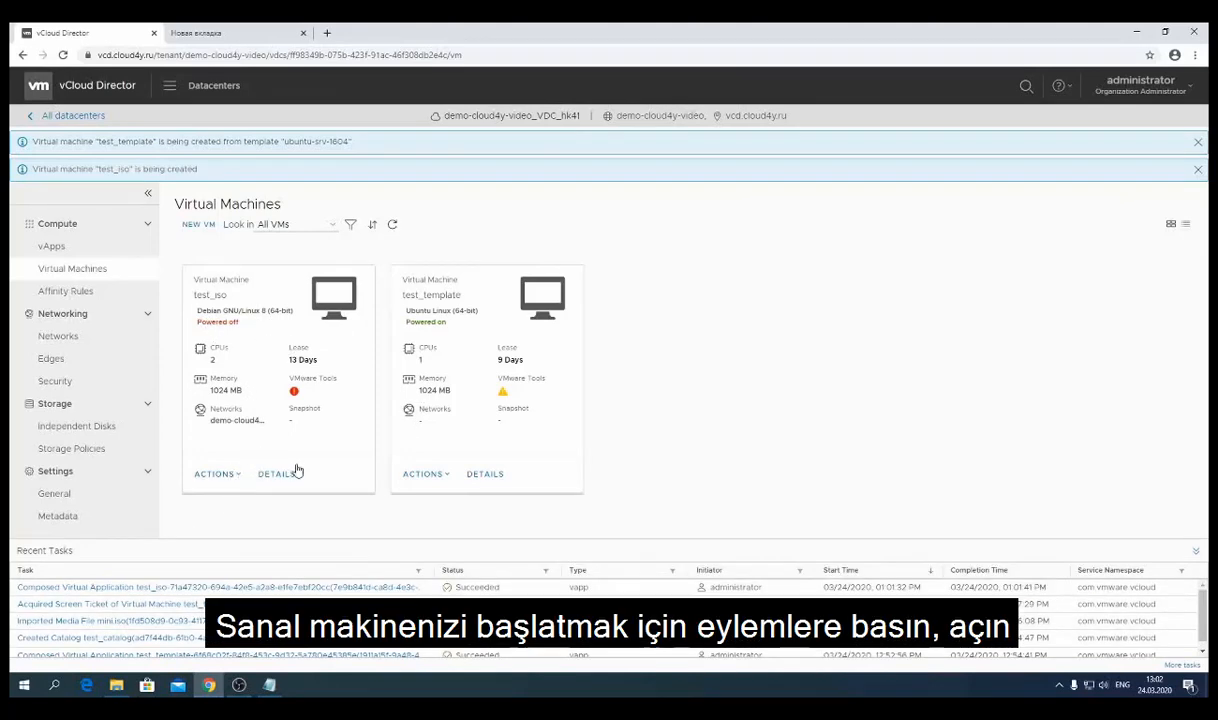
- Power on test_iso and open its web console showing the Ubuntu installer menu
{"action": "left_click", "coordinate": [216, 474]}
{"action": "scroll", "coordinate": [228, 460], "scroll_direction": "down", "scroll_amount": 3}
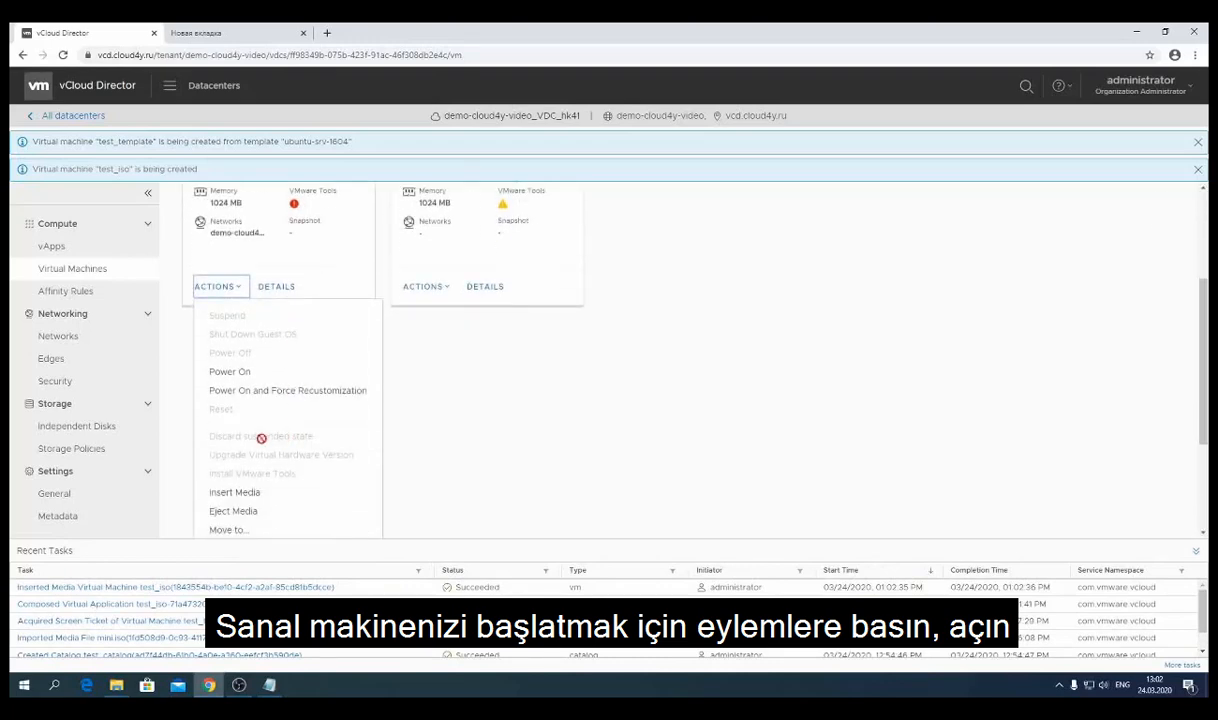
{"action": "left_click", "coordinate": [234, 372]}
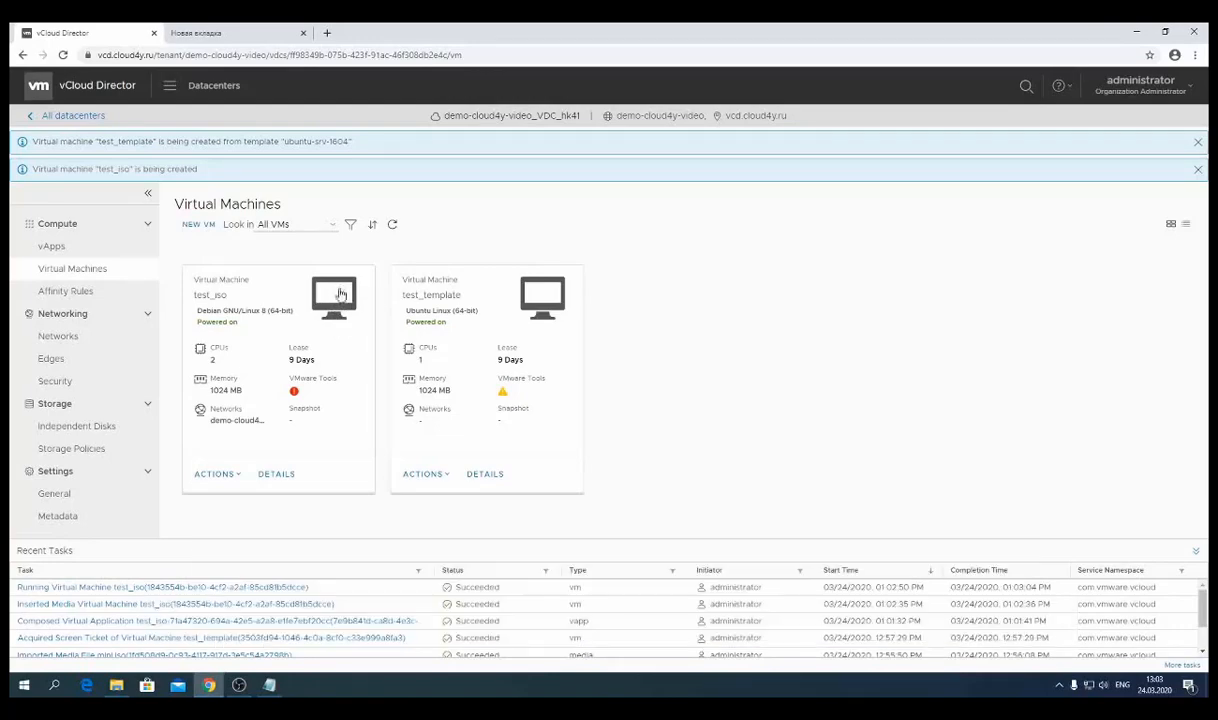
{"action": "left_click", "coordinate": [334, 299]}
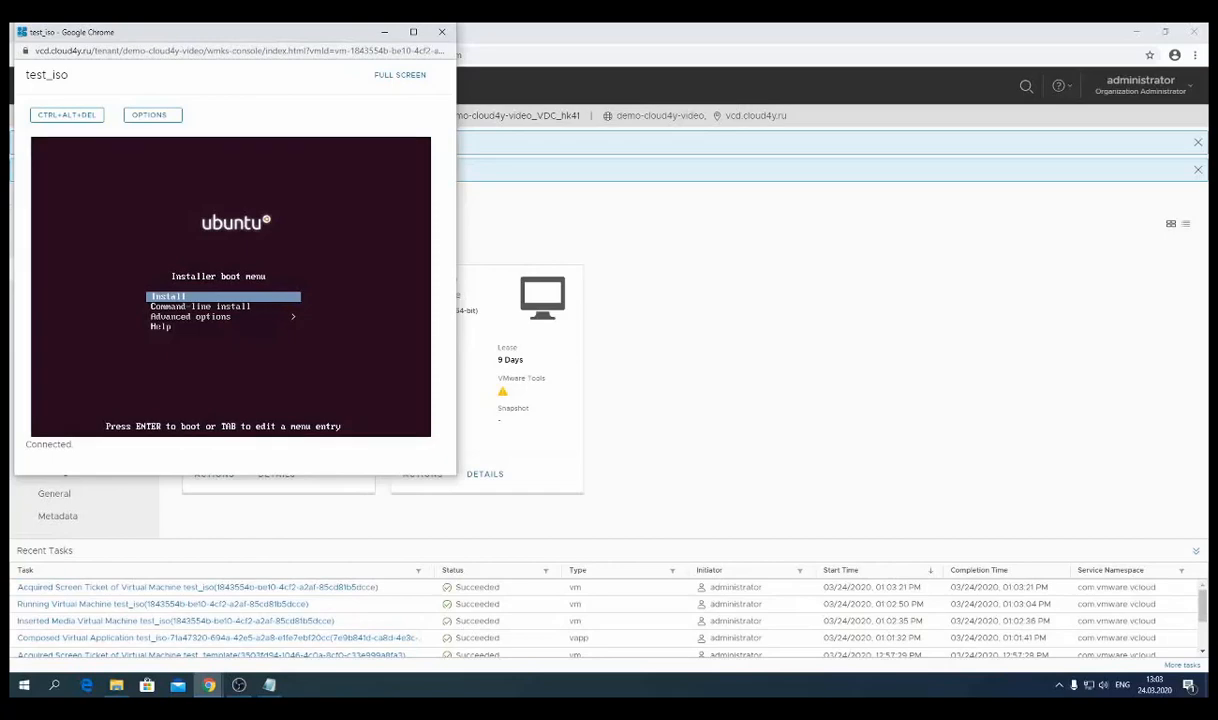
- Start Install, accept default language and United States, skip keyboard detection, then close the console
{"action": "key", "text": "Down"}
{"action": "key", "text": "Down"}
{"action": "key", "text": "Up"}
{"action": "key", "text": "Up"}
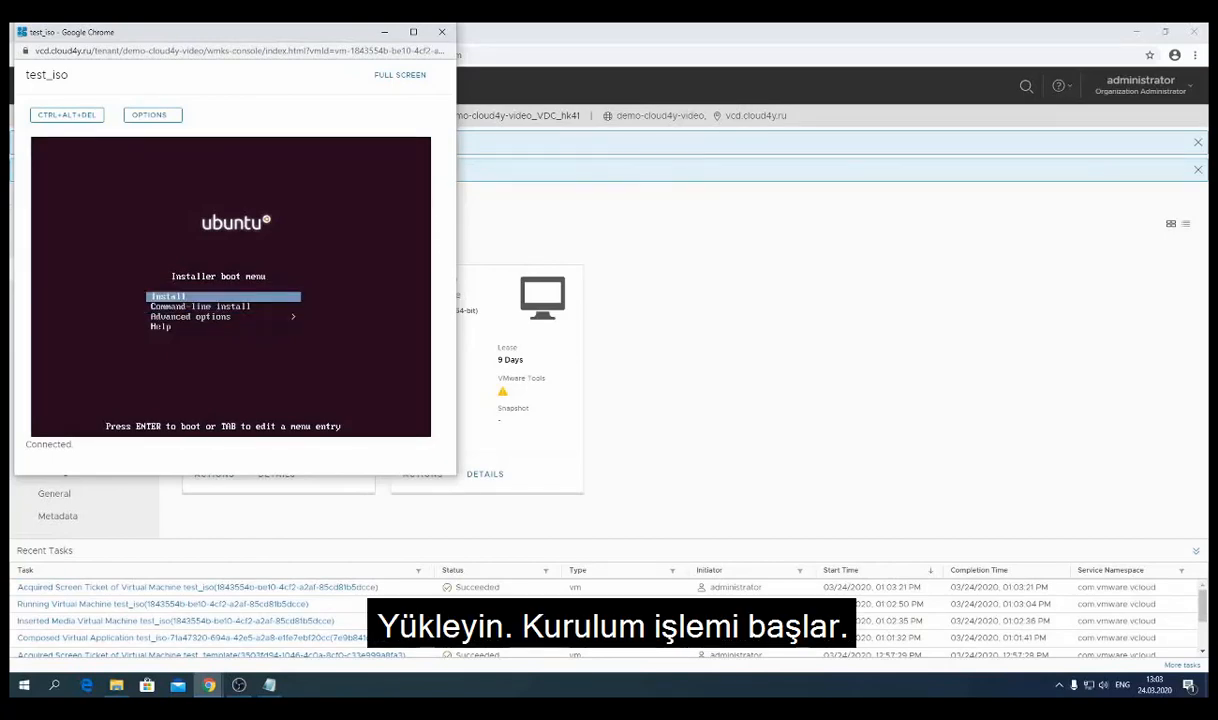
{"action": "key", "text": "Return"}
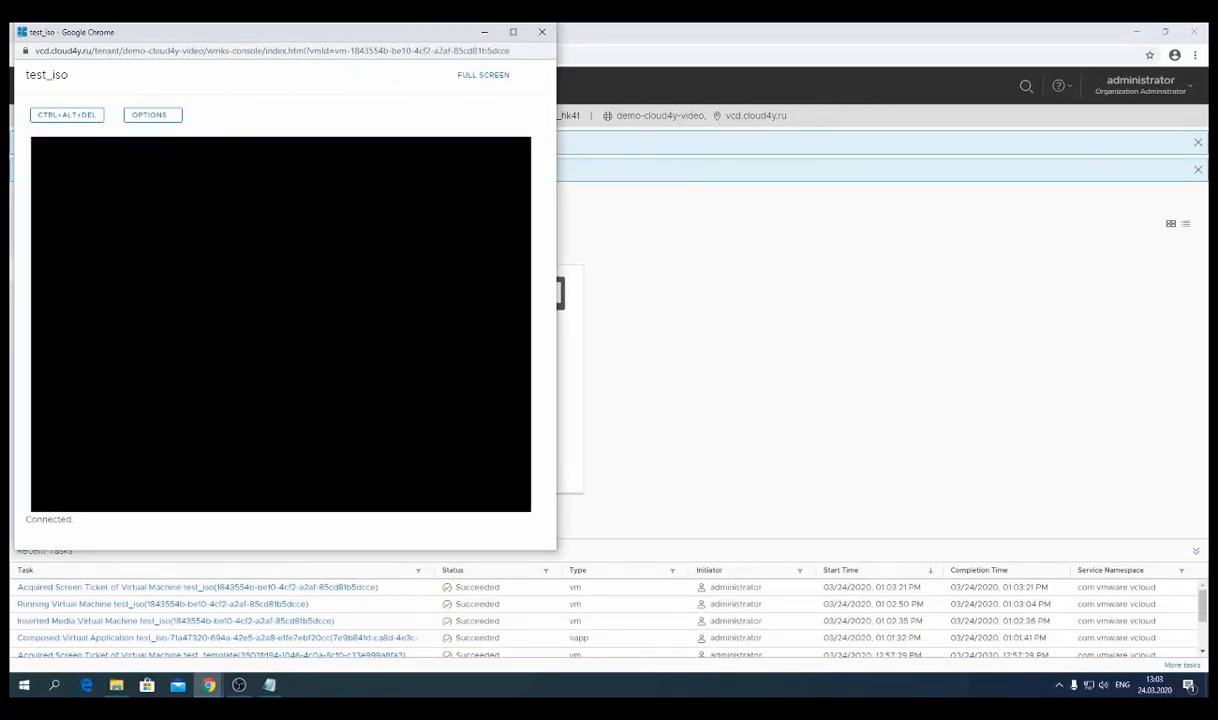
{"action": "key", "text": "Return"}
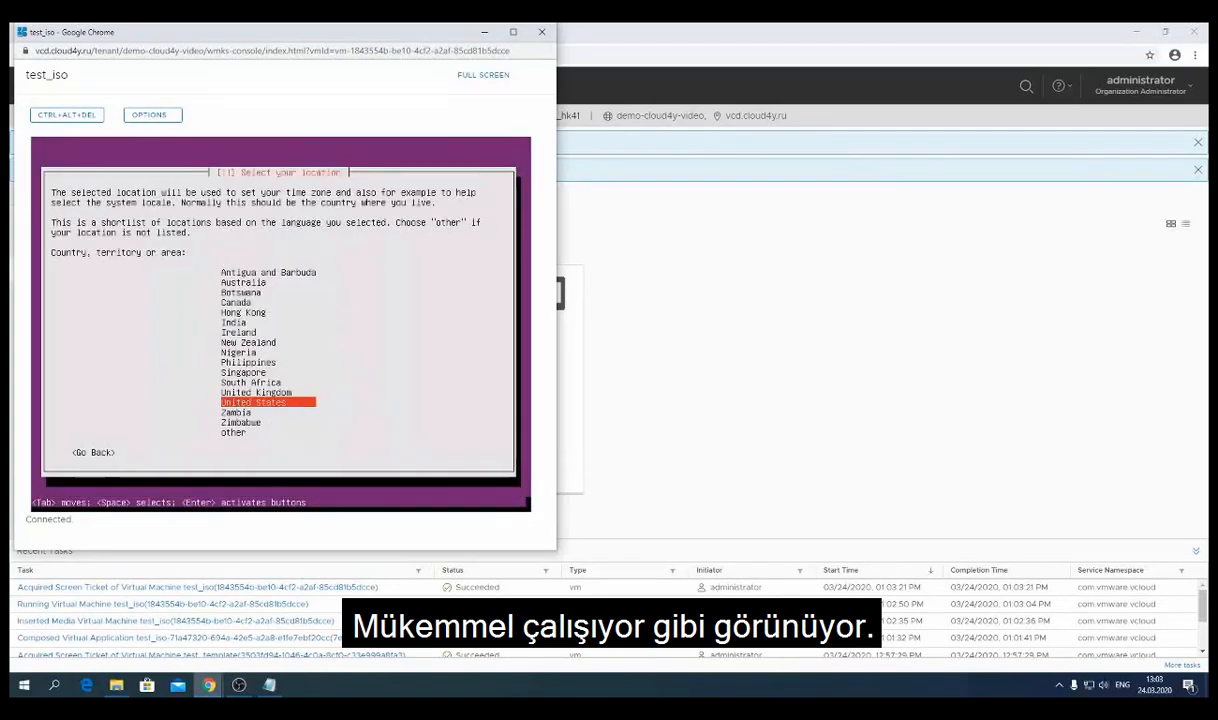
{"action": "key", "text": "Return"}
{"action": "key", "text": "Return"}
{"action": "key", "text": "Return"}
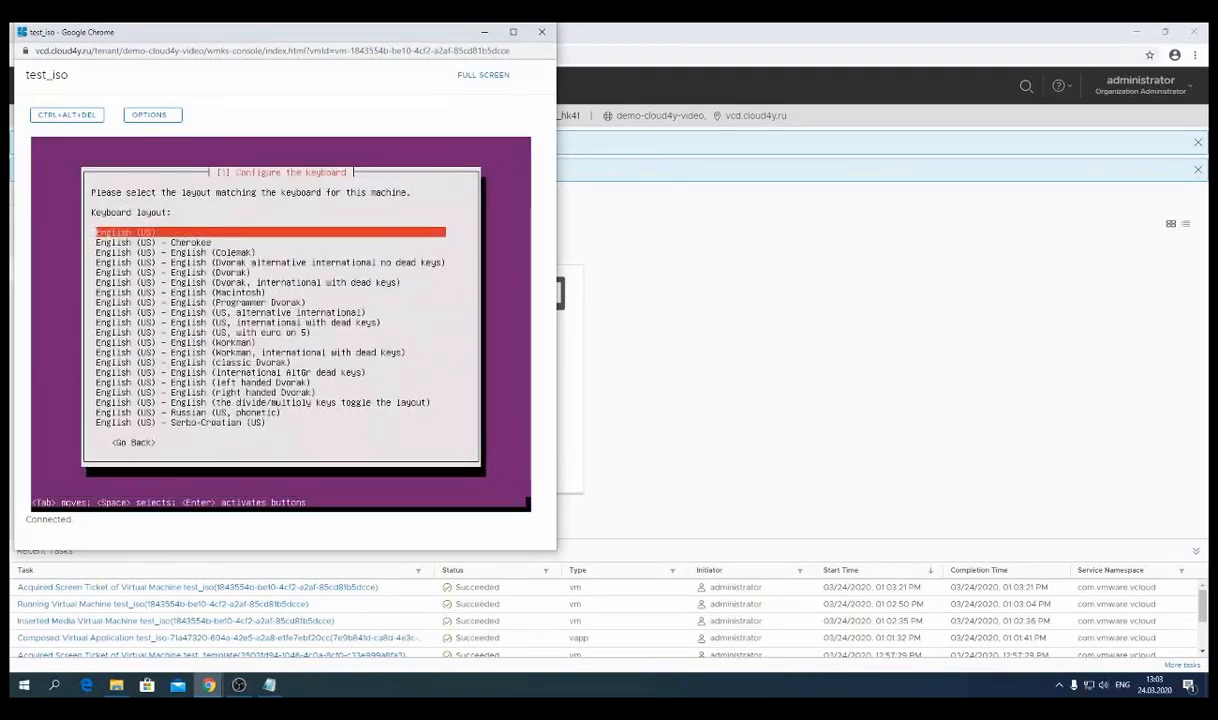
{"action": "key", "text": "Return"}
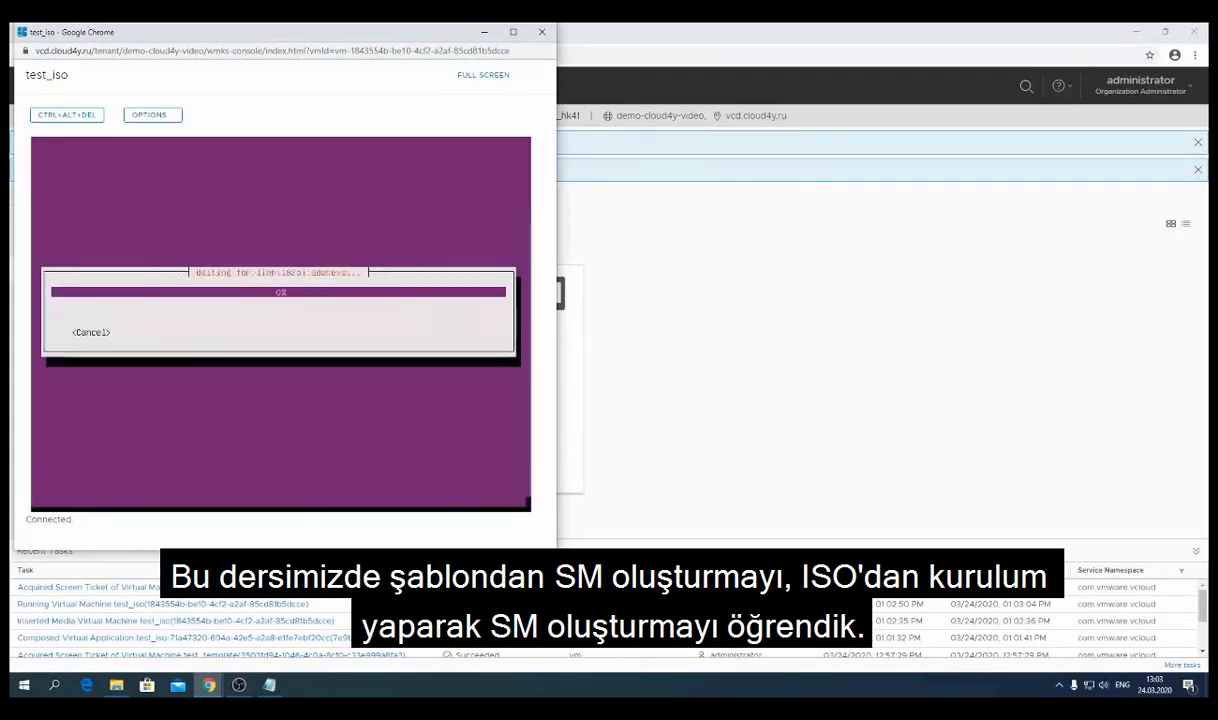
{"action": "left_click", "coordinate": [541, 32]}
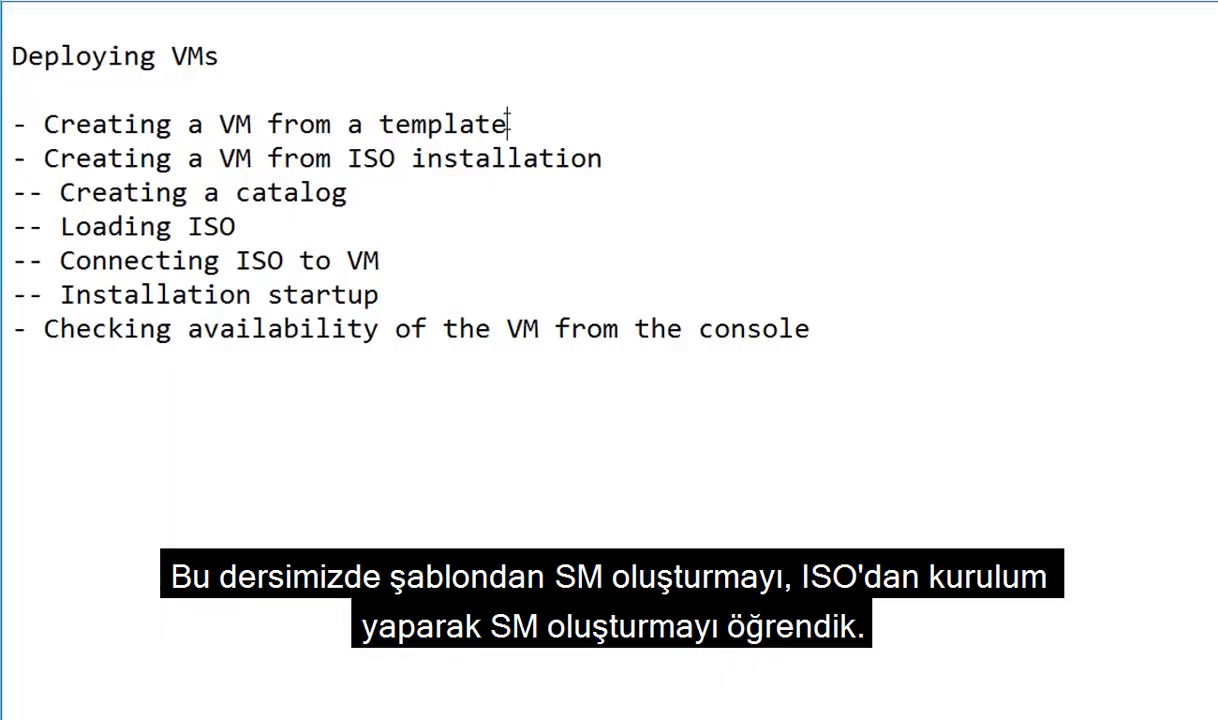
{"action": "left_click_drag", "start_coordinate": [510, 124], "coordinate": [44, 124]}
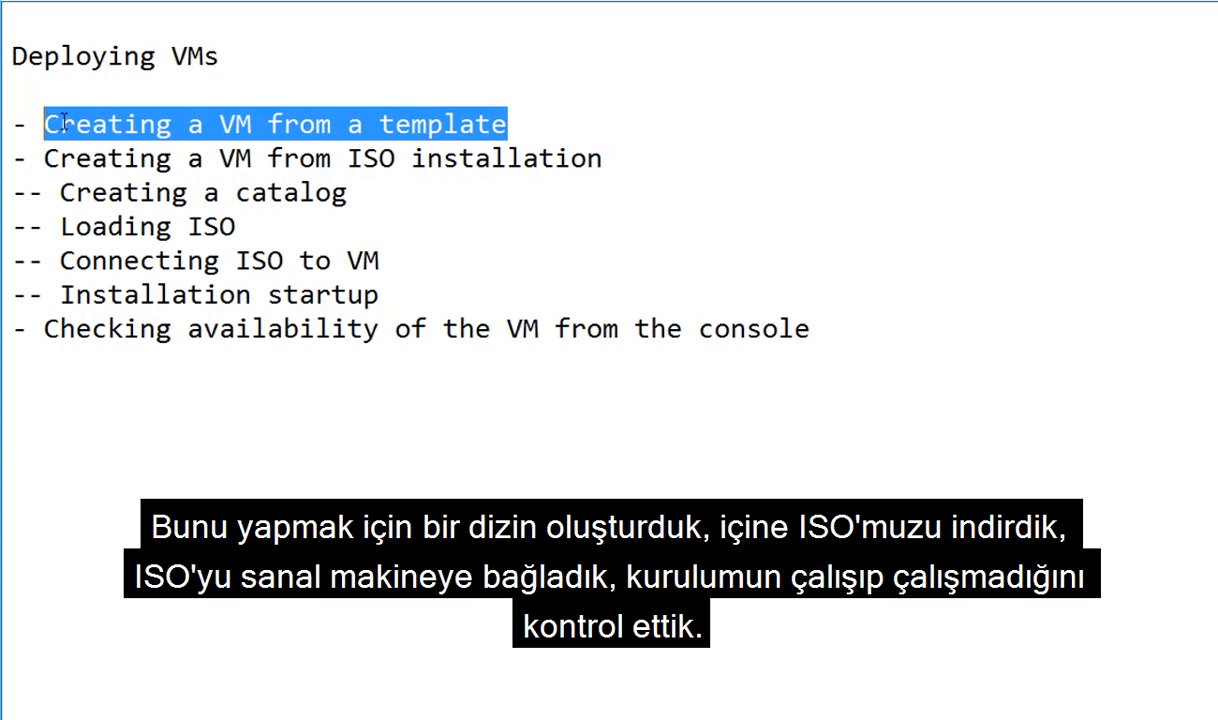
- Highlight each Notepad outline line: ISO VM creation, catalog, loading ISO, connecting ISO, installation startup, console check
{"action": "left_click", "coordinate": [623, 161]}
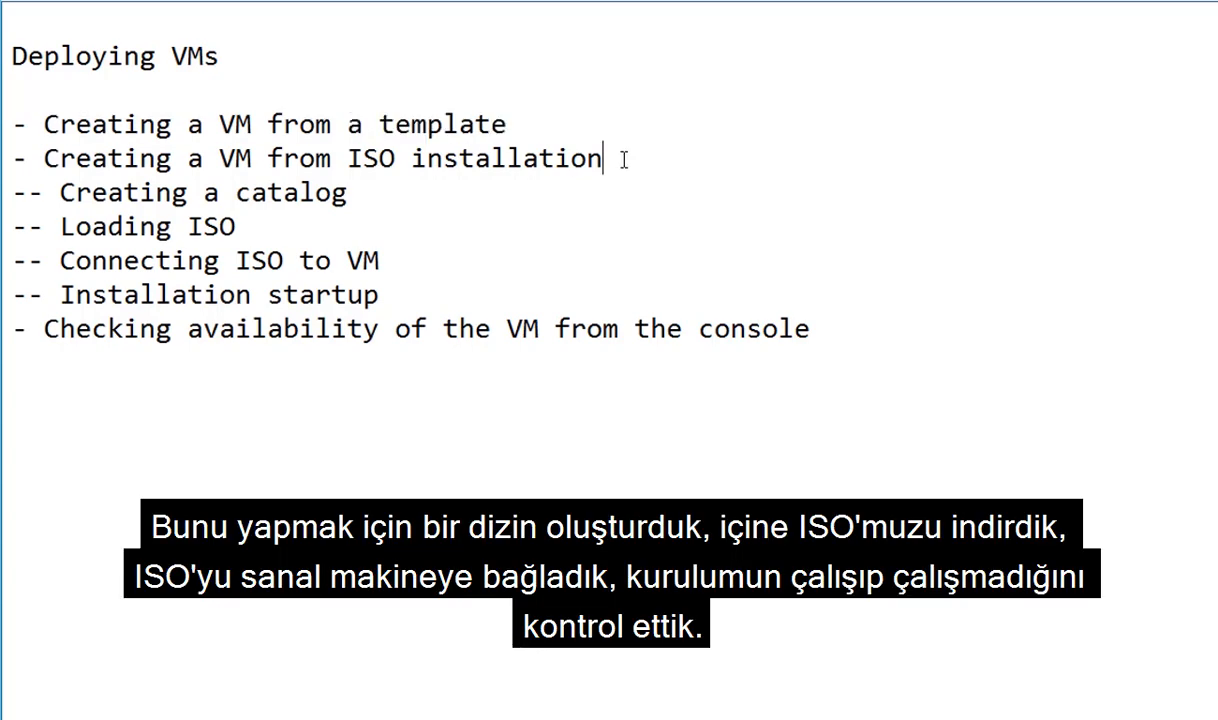
{"action": "left_click_drag", "start_coordinate": [623, 161], "coordinate": [47, 158]}
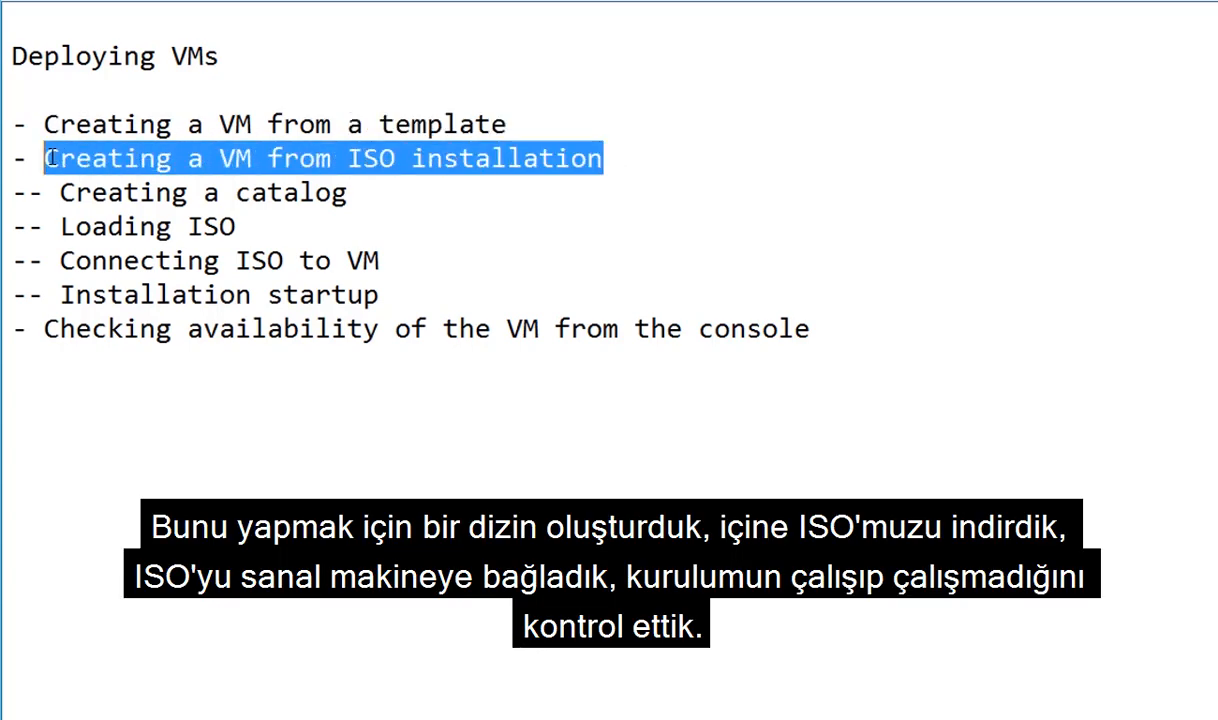
{"action": "left_click", "coordinate": [383, 188]}
{"action": "left_click_drag", "start_coordinate": [383, 188], "coordinate": [63, 192]}
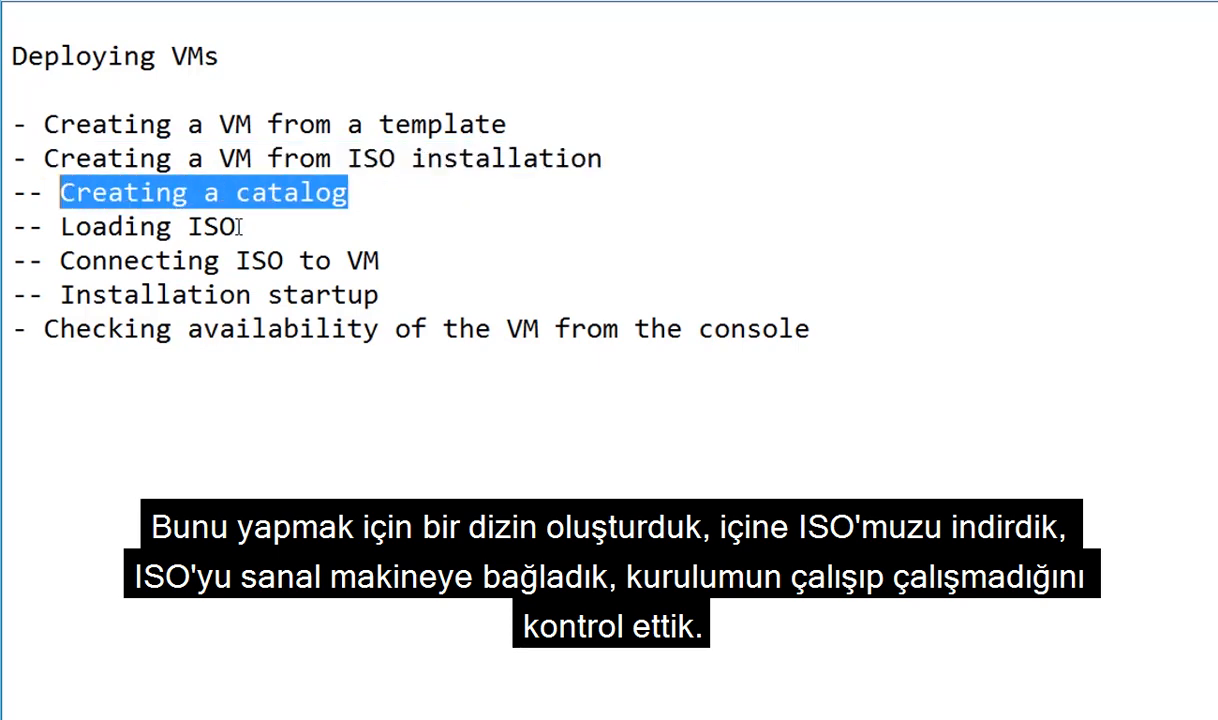
{"action": "left_click_drag", "start_coordinate": [250, 226], "coordinate": [63, 226]}
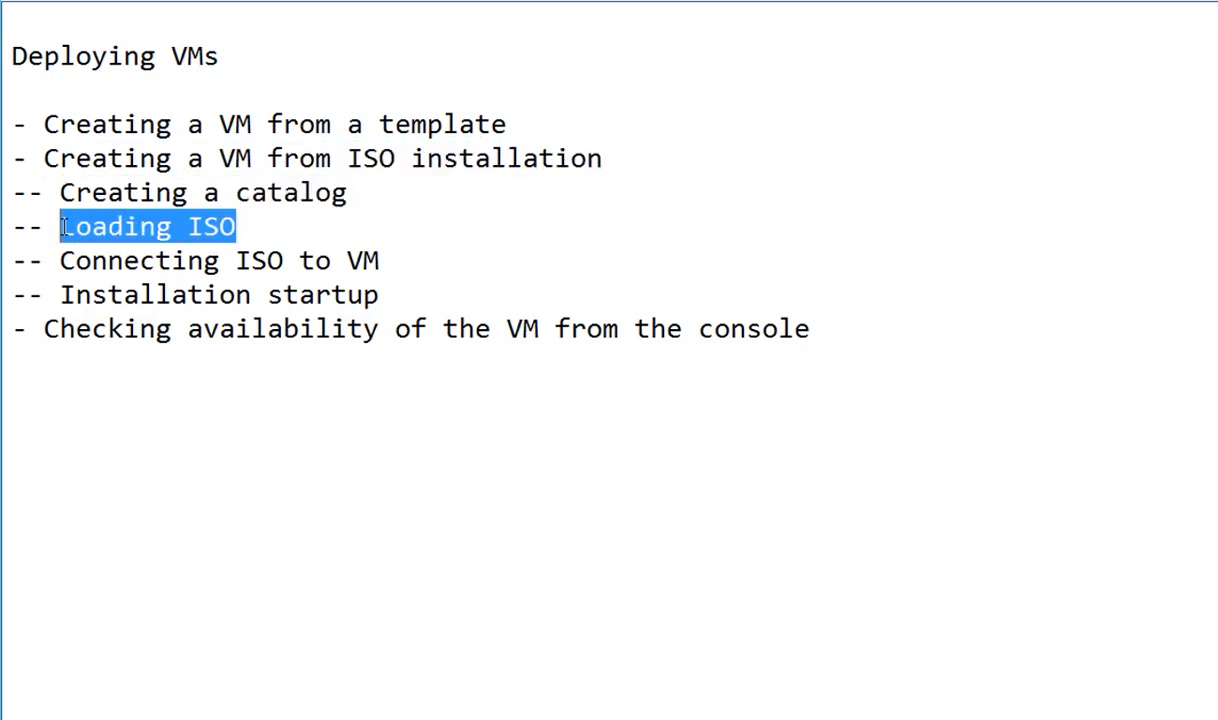
{"action": "left_click_drag", "start_coordinate": [405, 263], "coordinate": [62, 262]}
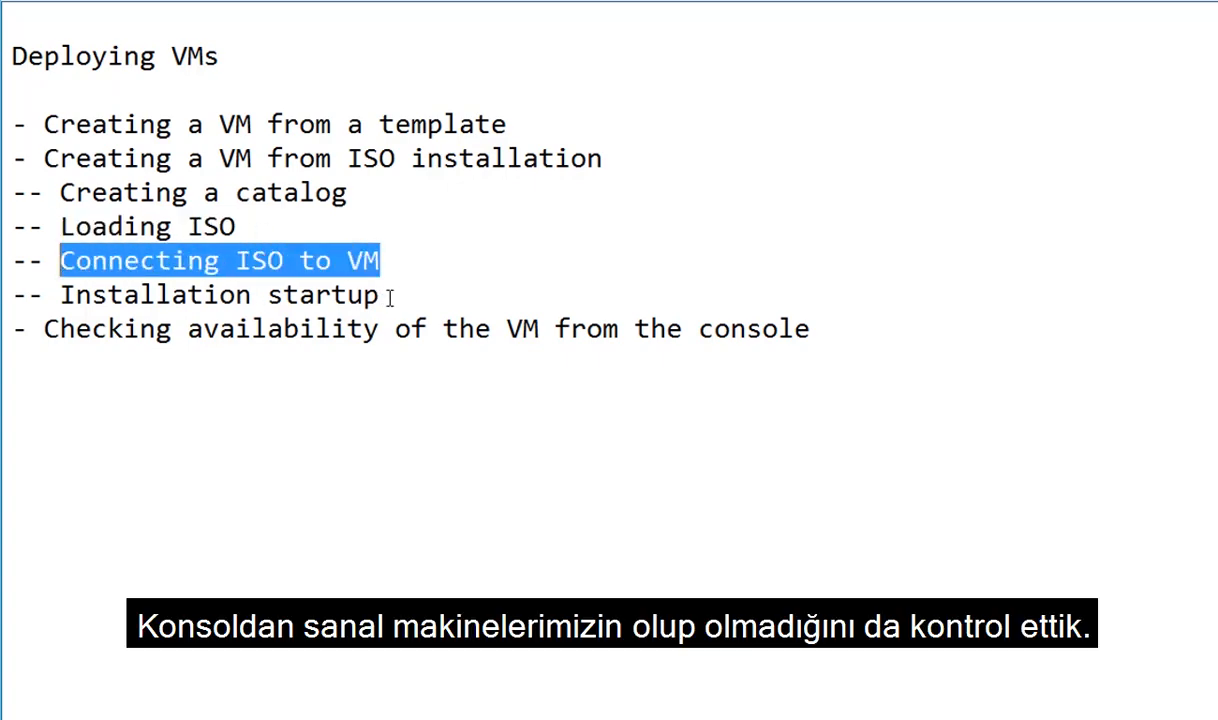
{"action": "left_click_drag", "start_coordinate": [390, 296], "coordinate": [62, 296]}
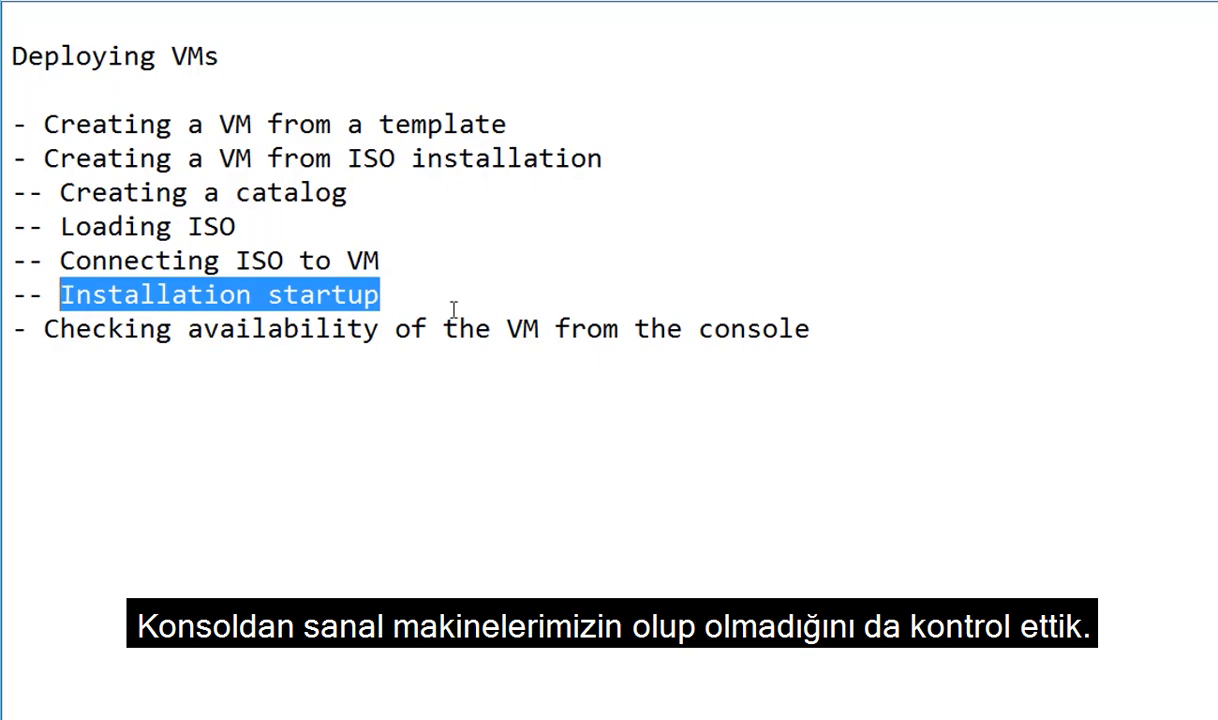
{"action": "left_click_drag", "start_coordinate": [818, 341], "coordinate": [47, 338]}
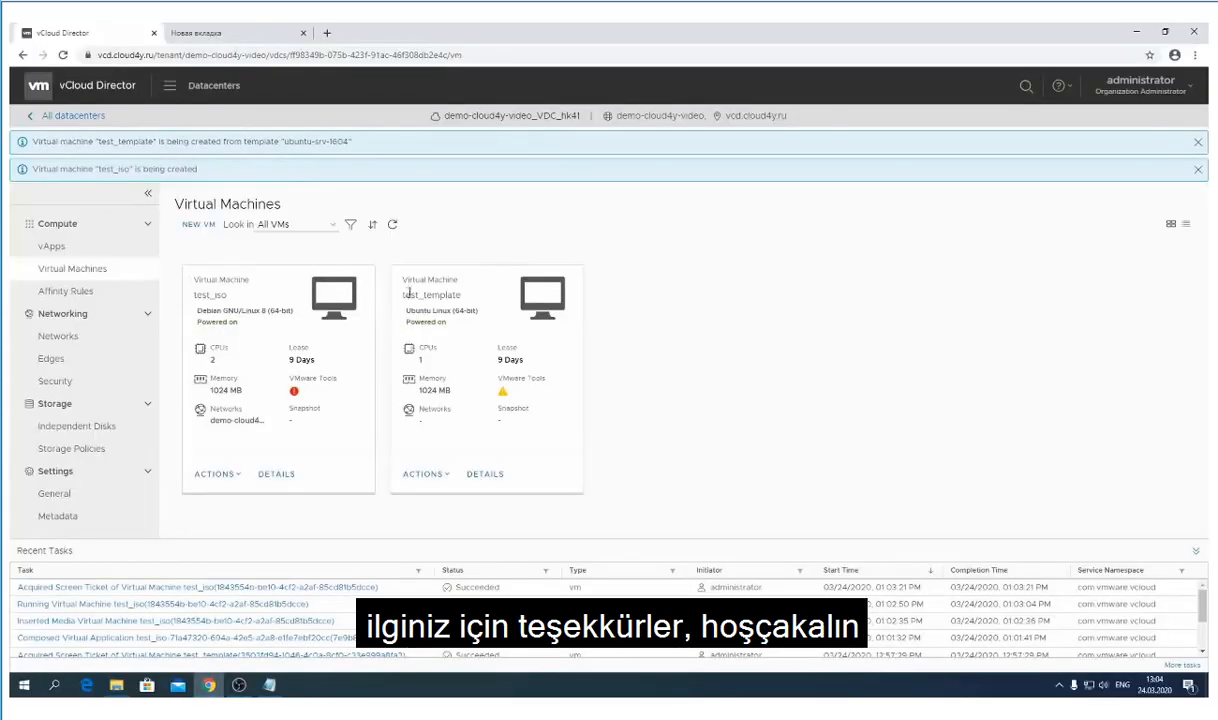